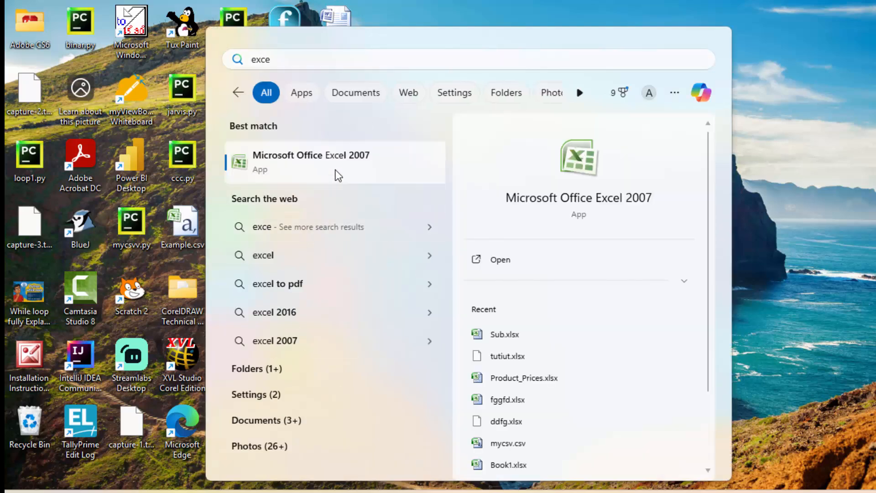
- Open Microsoft Office Excel 2007 from the search results, and close it while removing the recovered files
left_click(337, 176)
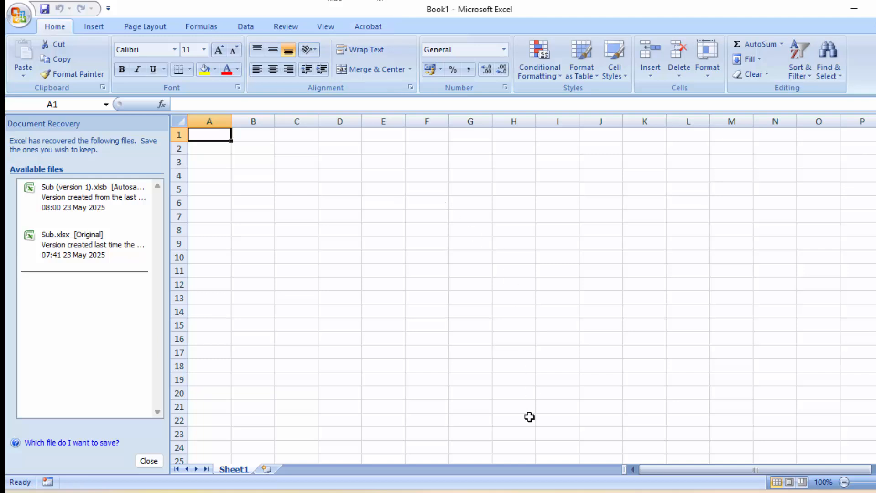
key("alt+F4")
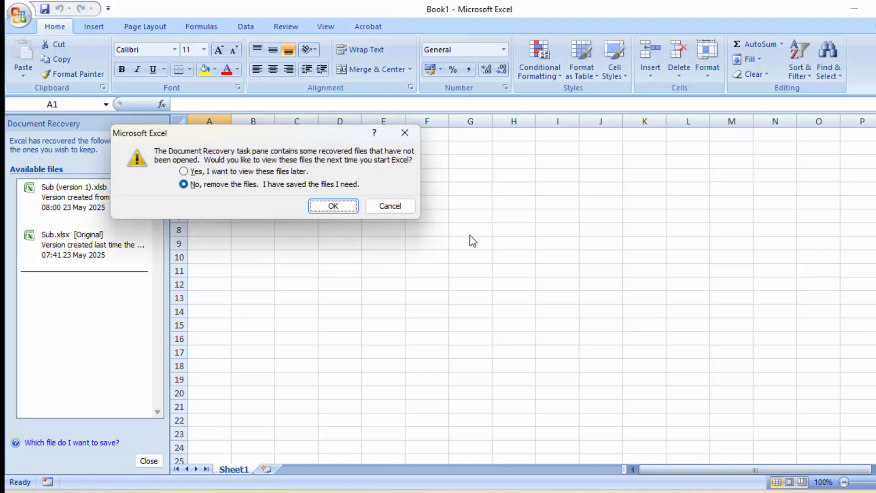
left_click(334, 207)
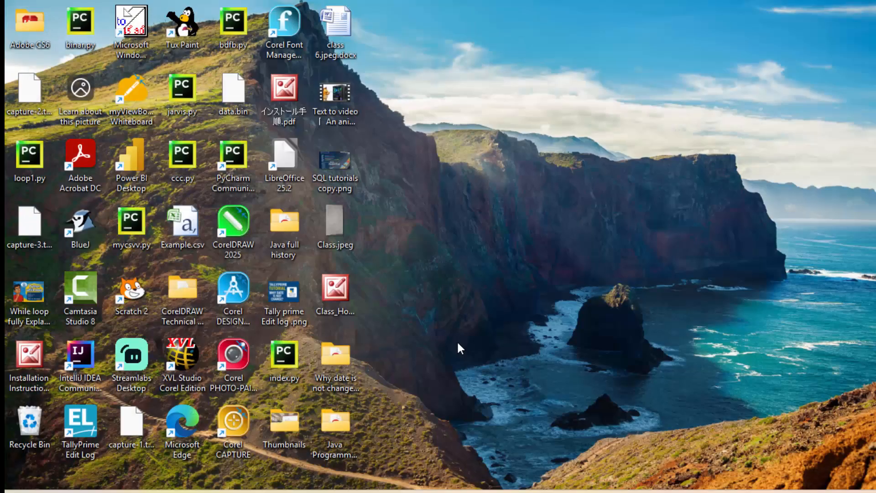
- Launch Excel through the Windows Run dialog with the command excel
key("super+plus")
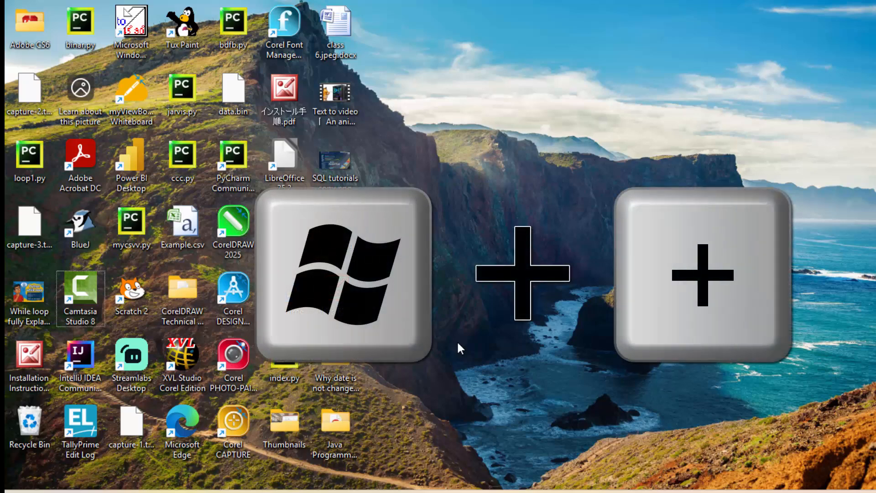
key("super+r")
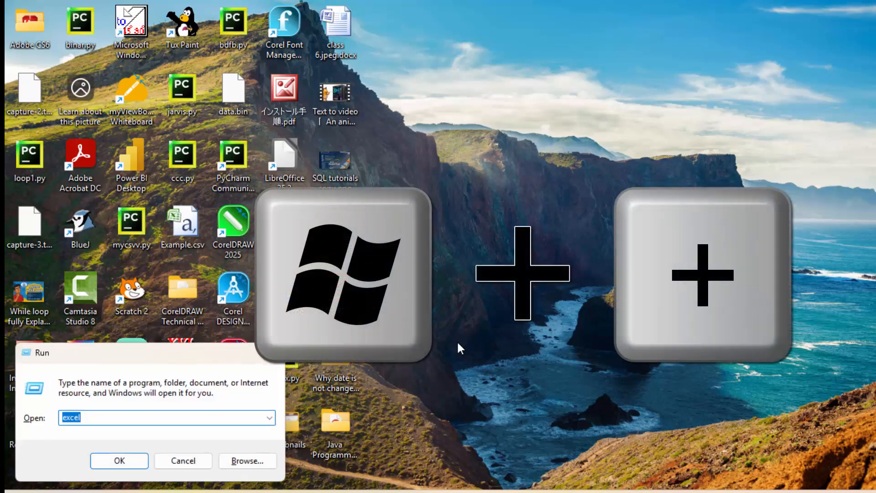
key("BackSpace")
type("e")
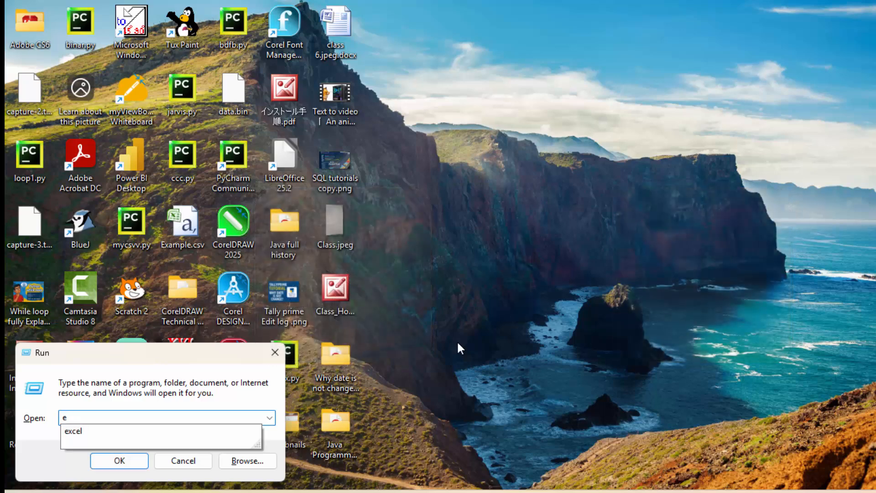
type("xcel")
key("Return")
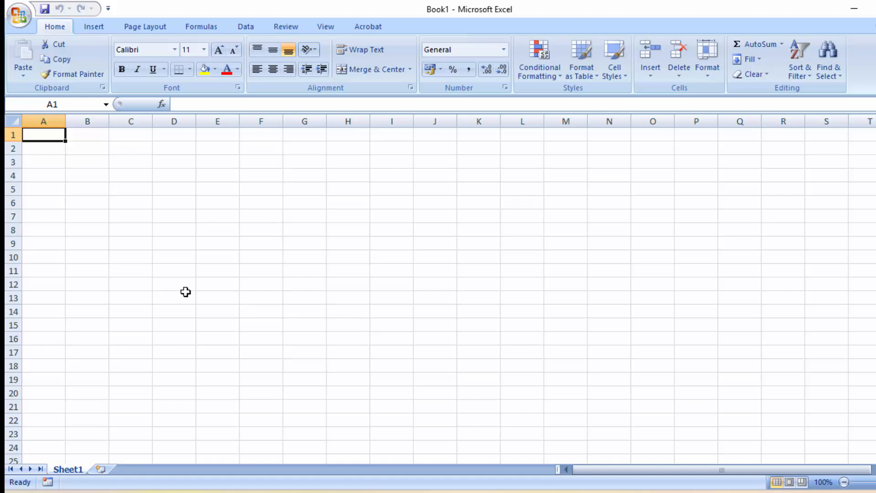
- Enter the headers Roll no and Name in cells A1 and B1
type("R")
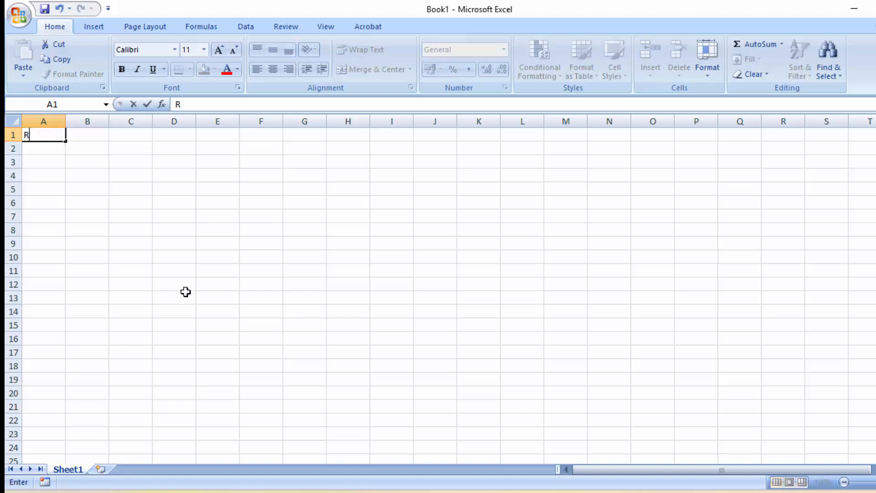
type("oll no")
key("Tab")
type("N")
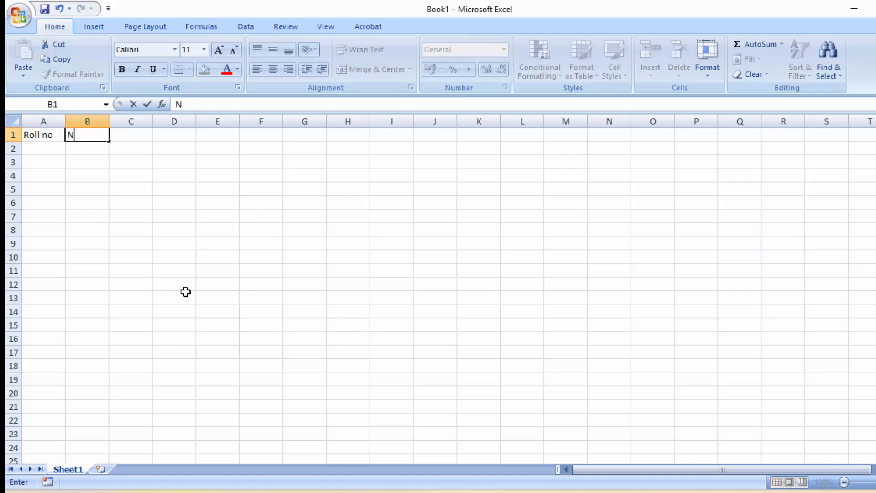
type("ame")
key("Tab")
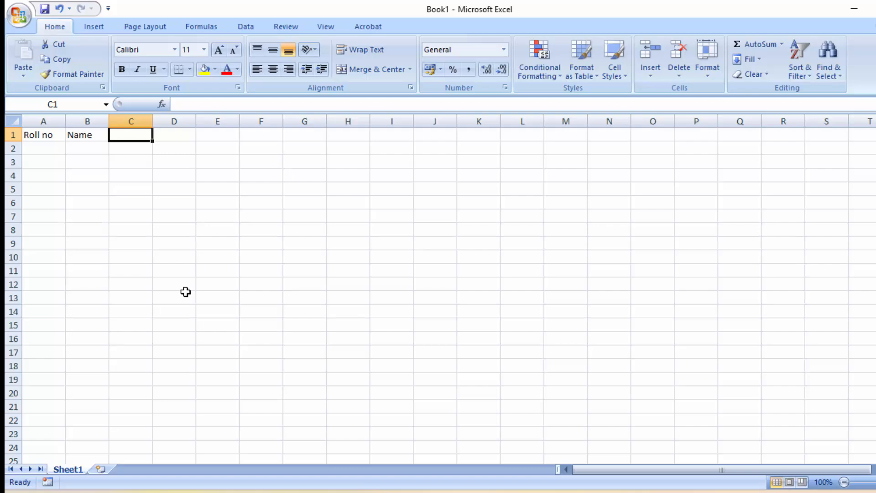
- Enter the subject headers Maths and Hindi in cells C1 and D1
type("Mat")
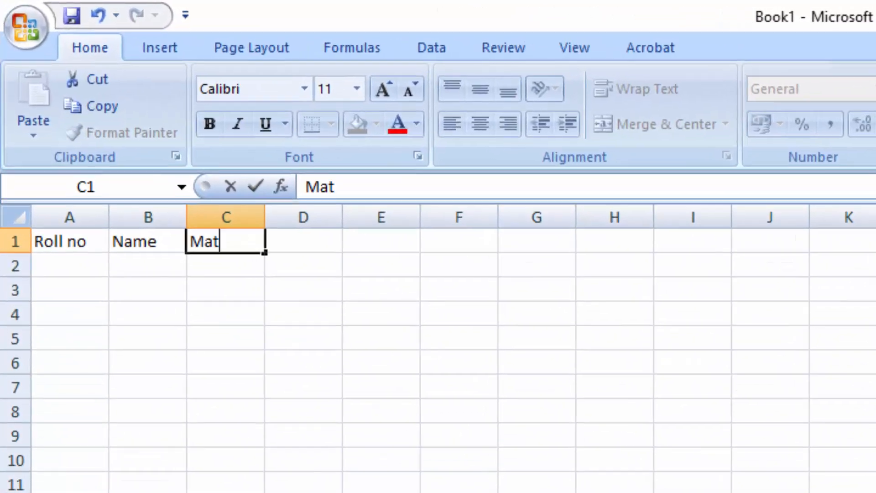
type("hs")
key("Tab")
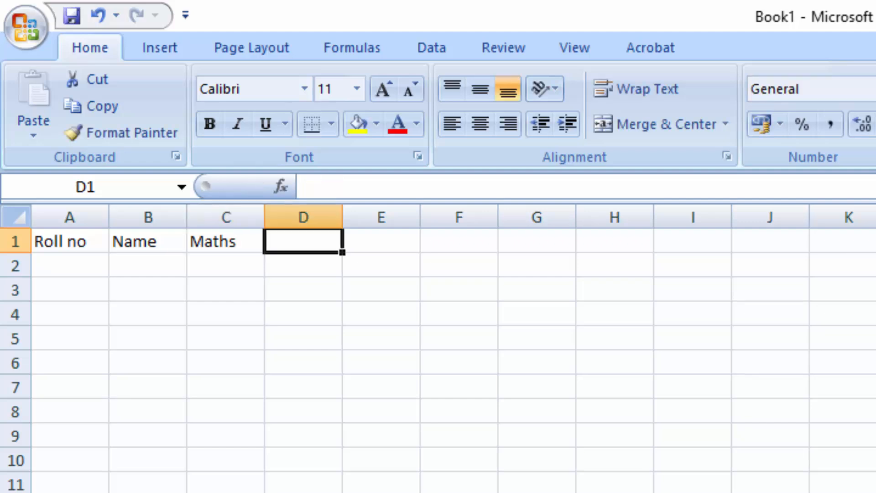
type("Hind")
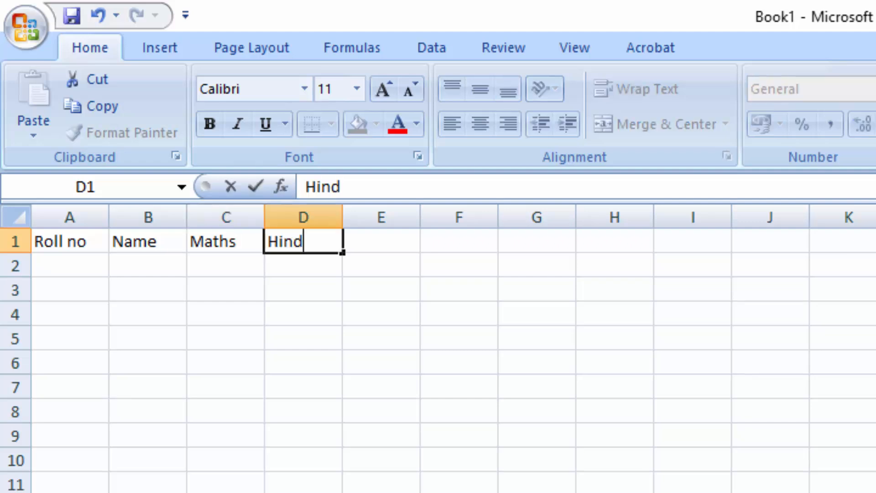
type("i")
key("Tab")
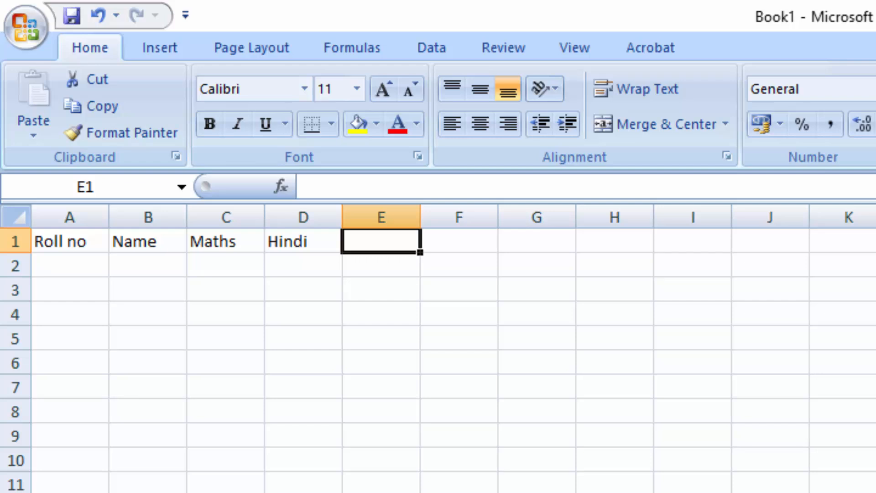
- Enter the subject headers Science and S.st in cells E1 and F1
type("Scie")
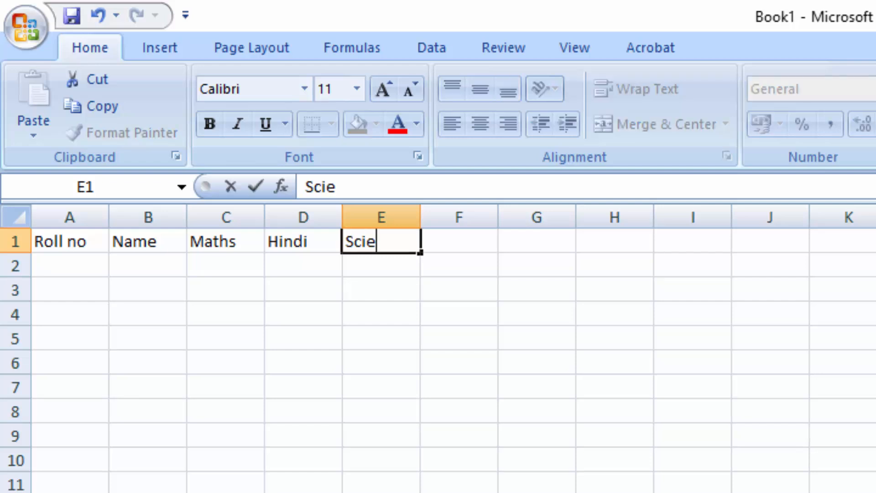
type("nce")
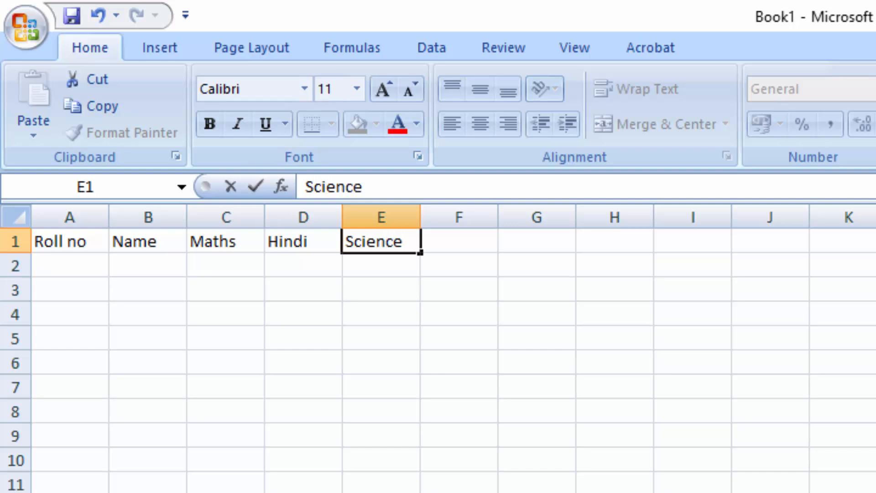
key("Tab")
type("S.")
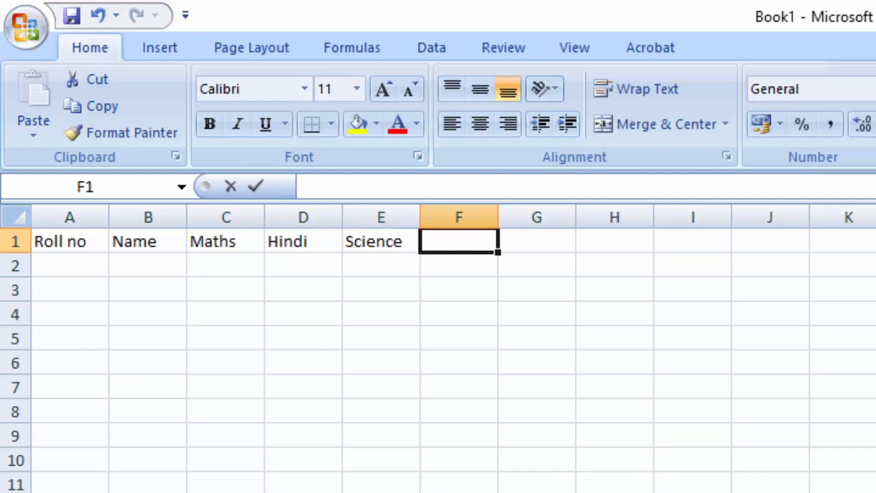
type("st")
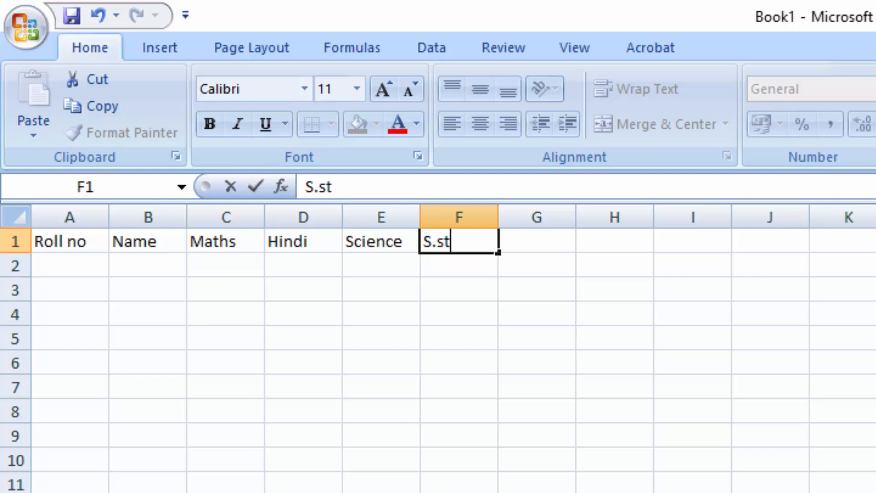
key("Tab")
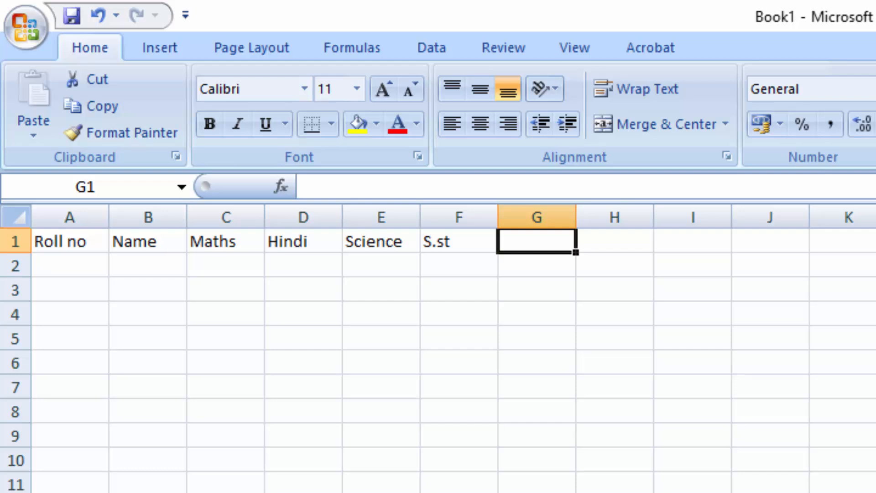
- Enter the headers Computer and English in cells G1 and H1, and auto-fit column G to its text
type("Comp")
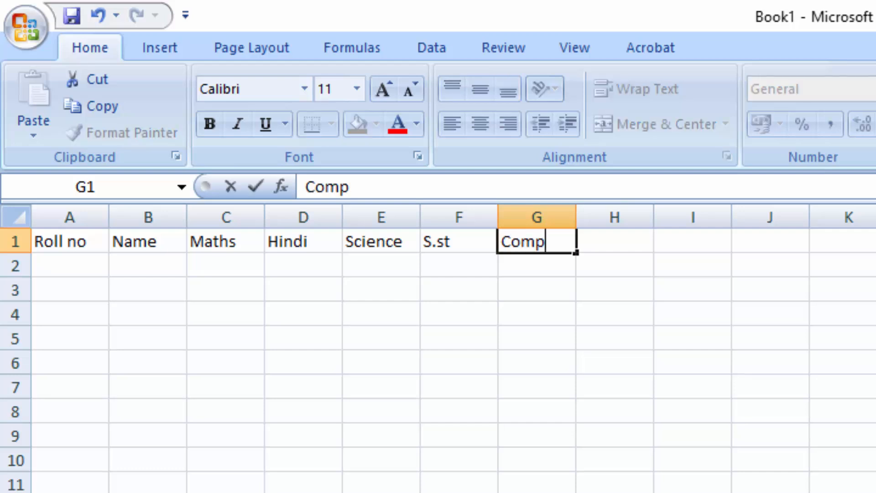
type("uter")
key("Tab")
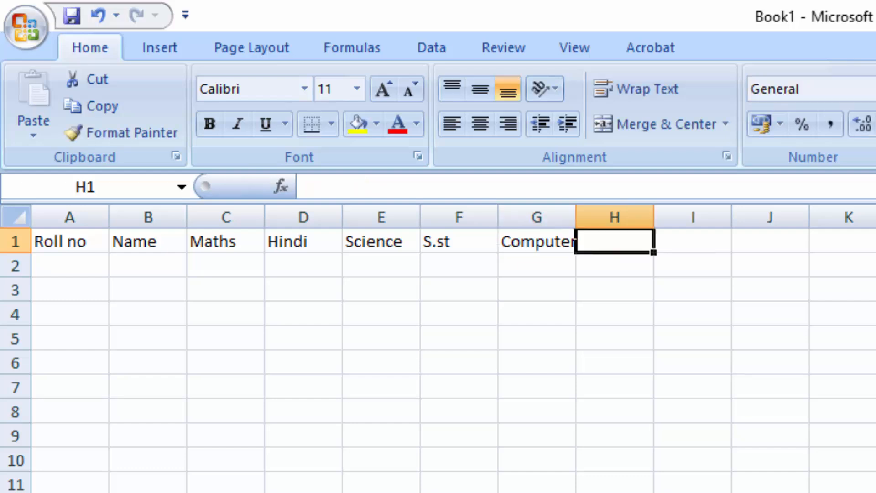
type("En")
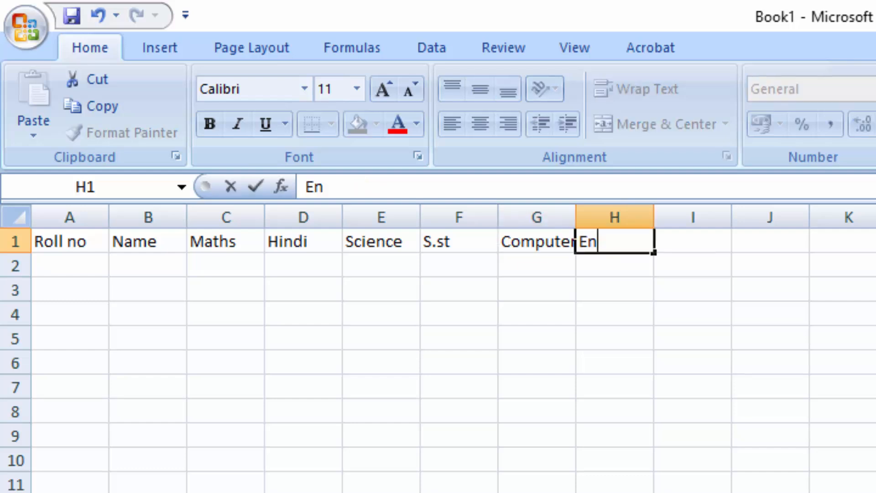
type("glish")
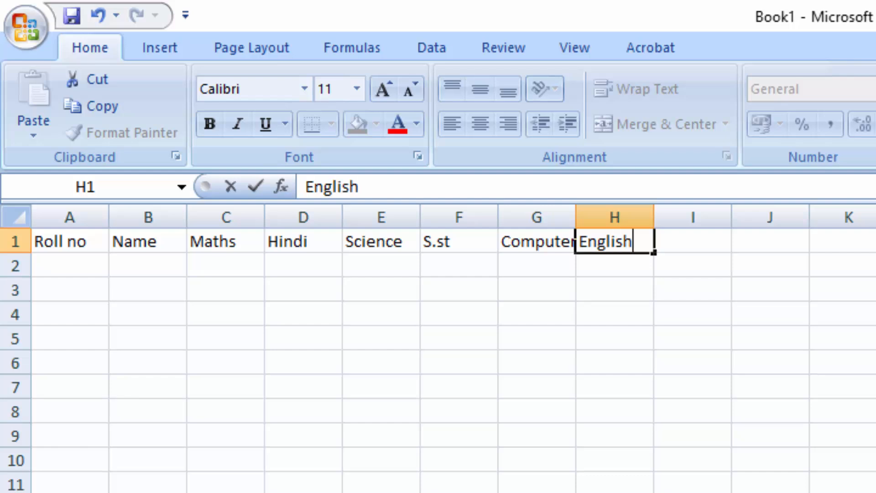
key("Tab")
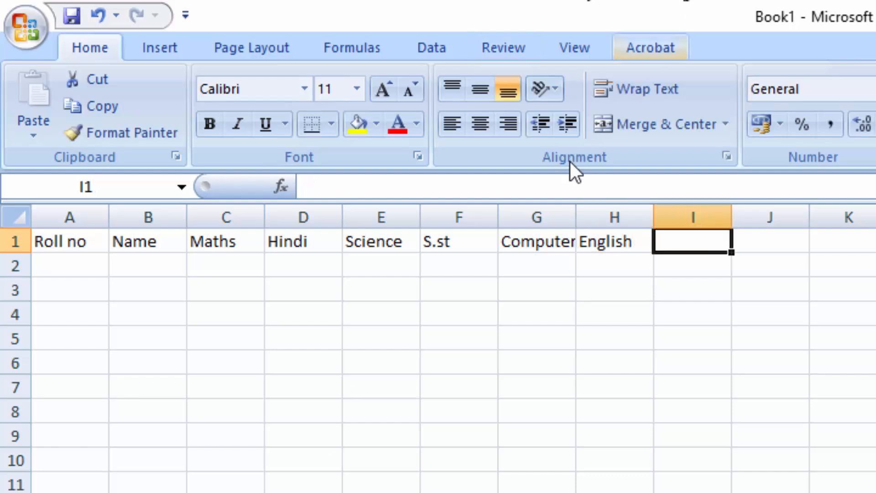
double_click(573, 223)
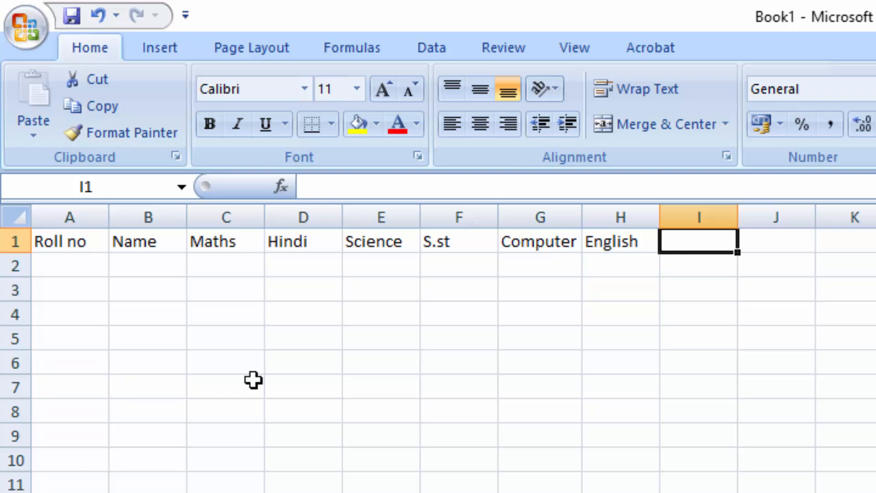
- Select cell A2 and disable the fill handle and cell drag-and-drop in Excel's advanced editing options
left_click(83, 263)
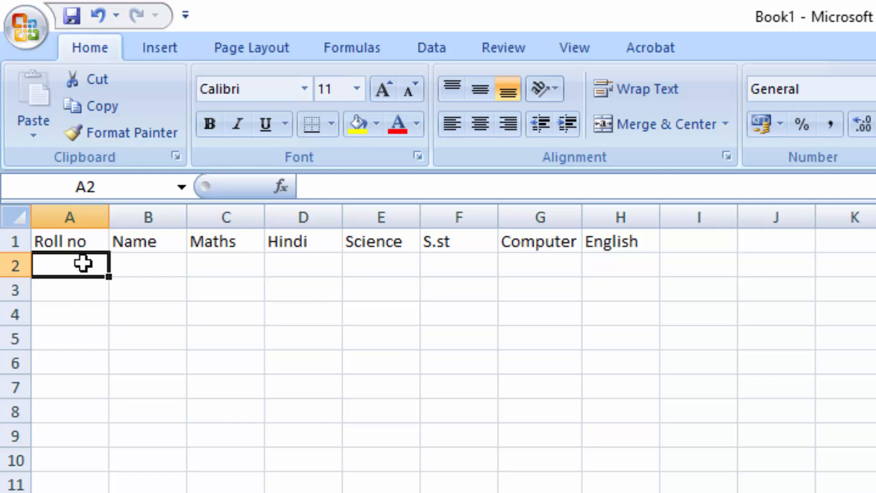
left_click(19, 26)
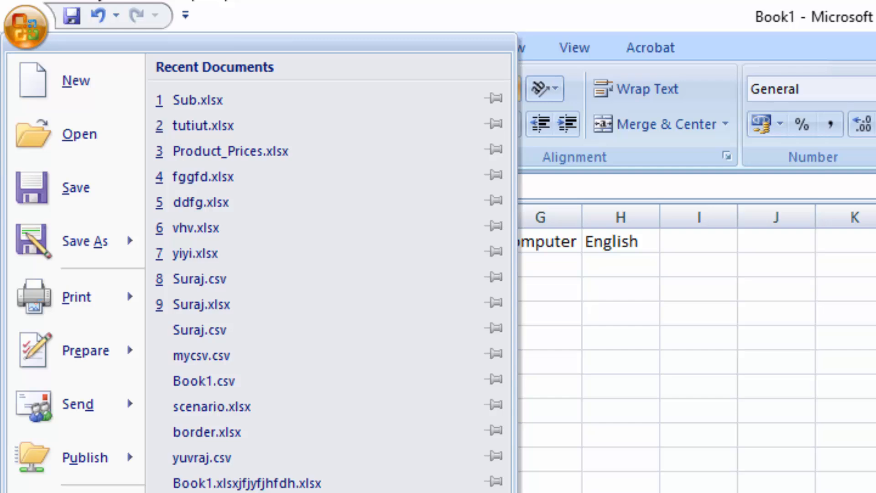
key("i")
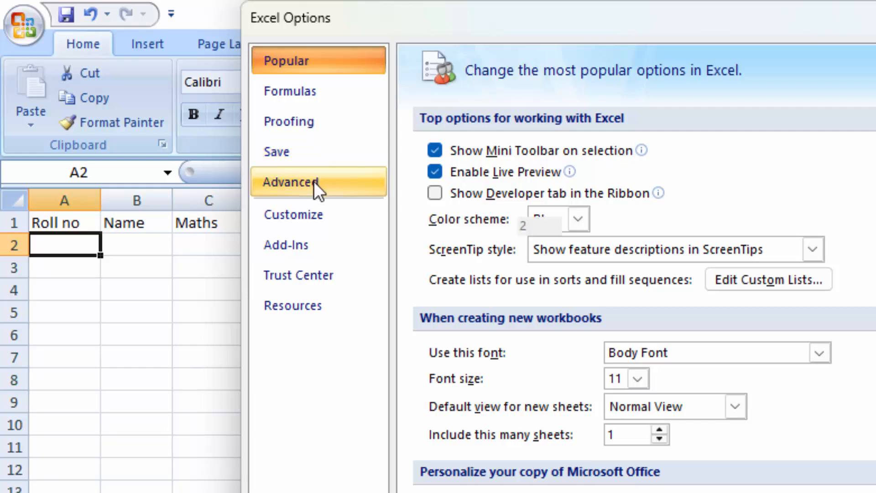
left_click(313, 181)
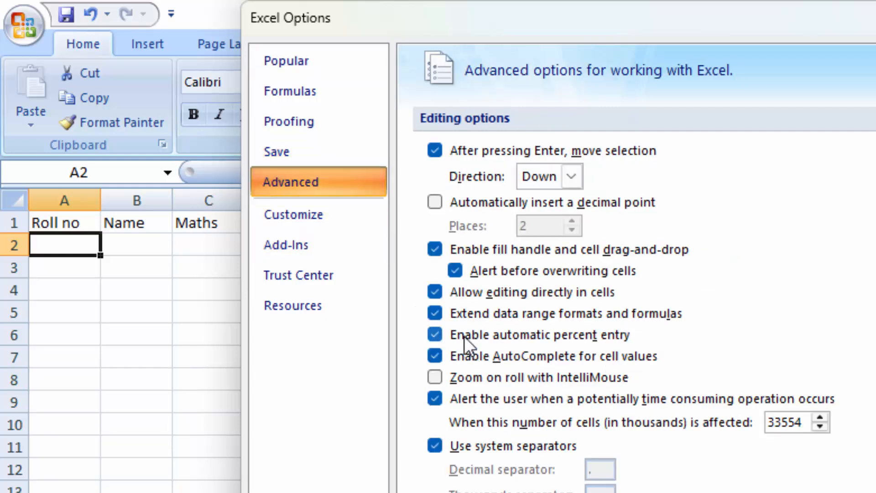
left_click(436, 249)
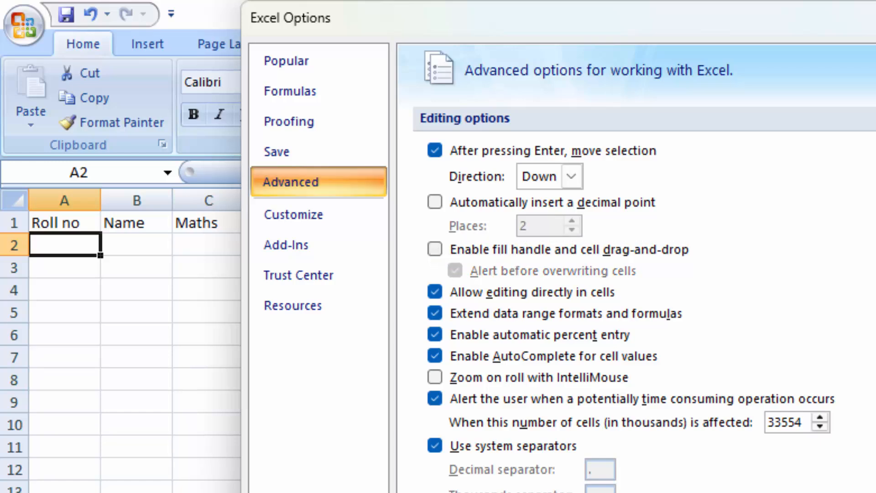
key("Return")
- Enter roll numbers 1 and 2 in cells A2 and A3, and select both cells
type("1")
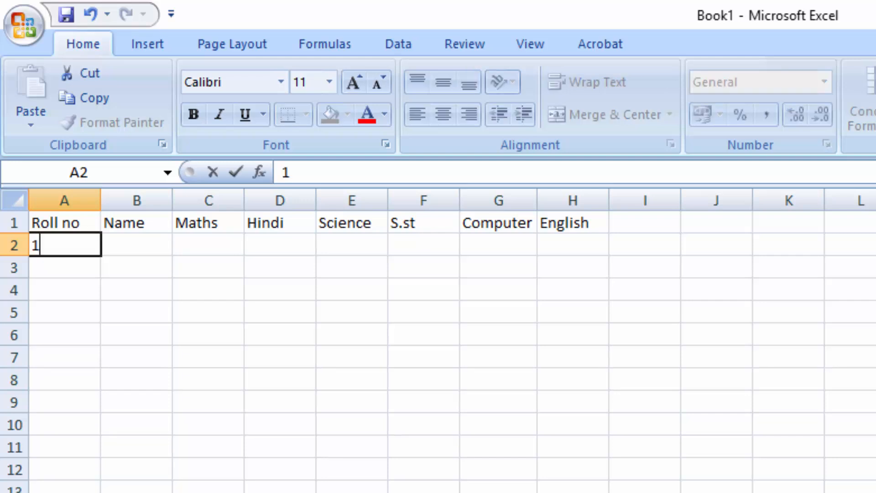
key("Return")
type("2")
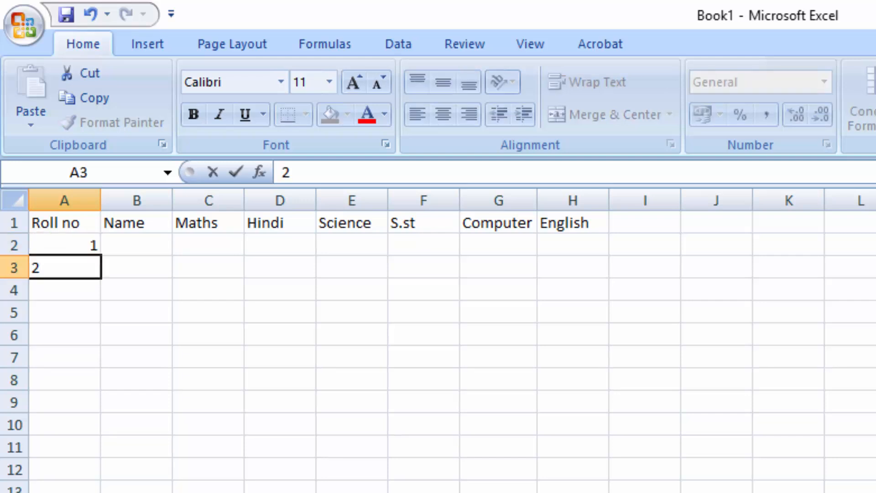
left_click_drag(85, 246, 88, 287)
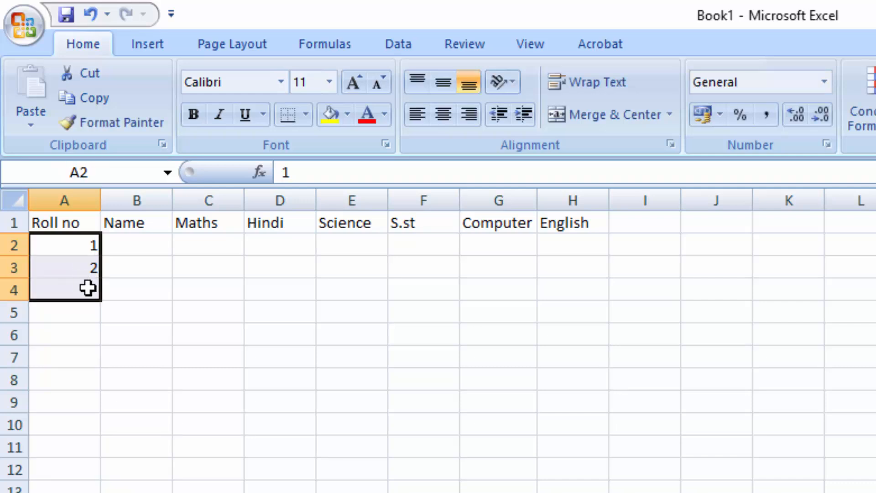
left_click(73, 249)
left_click_drag(73, 247, 80, 270)
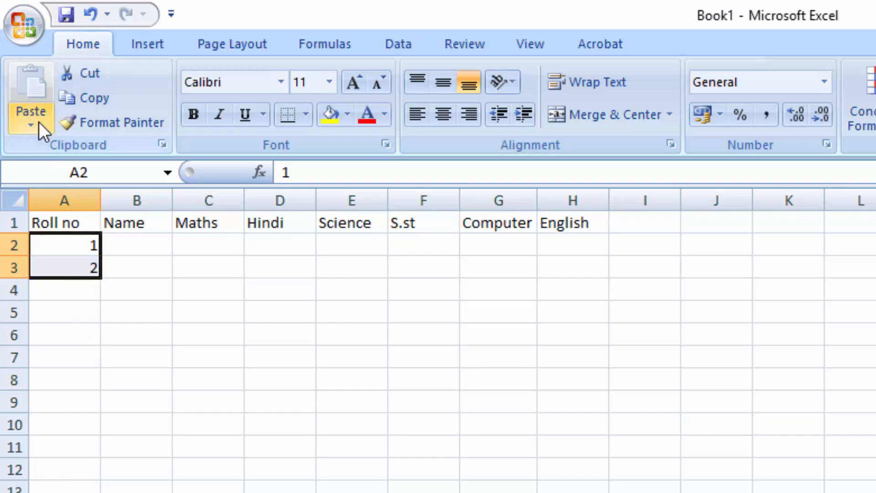
- Enable the fill handle and cell drag-and-drop in the advanced editing options, and extend the roll numbers from A2:A3 down to 13 in cell A14
left_click(23, 24)
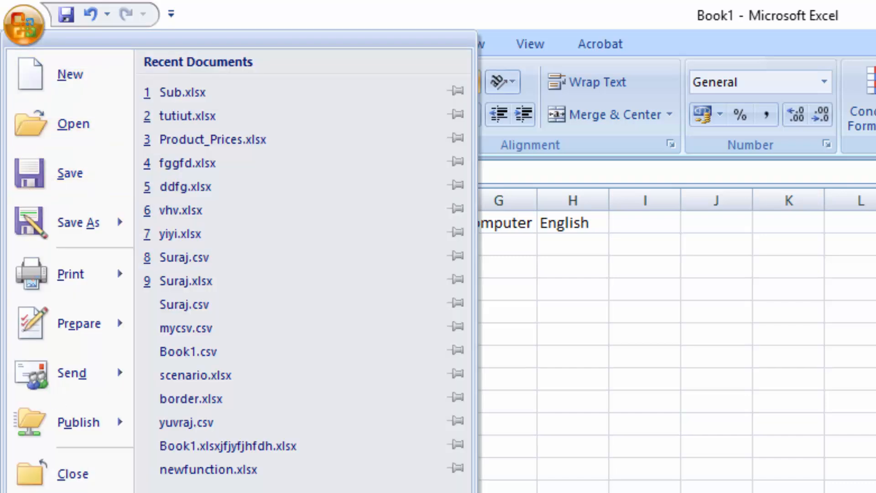
left_click(324, 492)
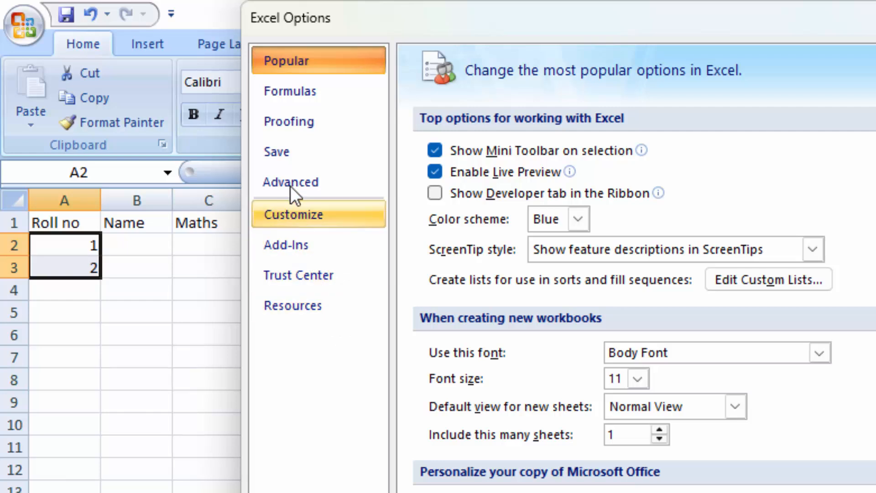
left_click(290, 185)
left_click(435, 249)
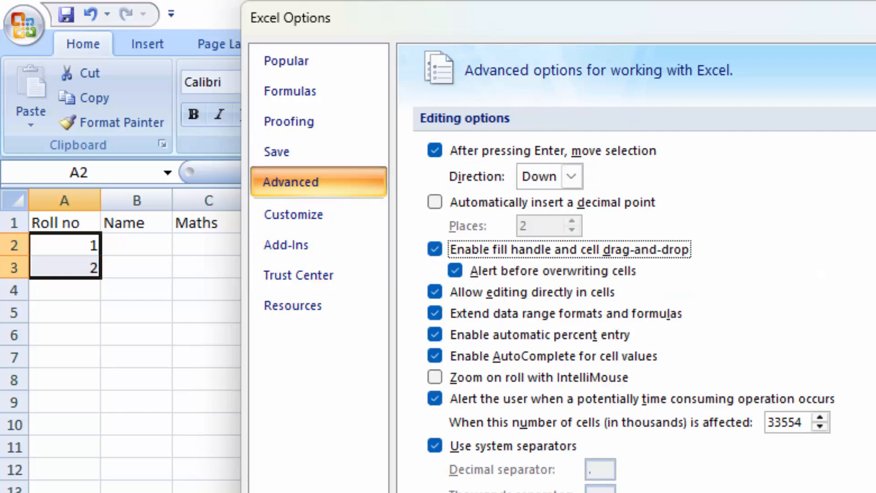
left_click(875, 492)
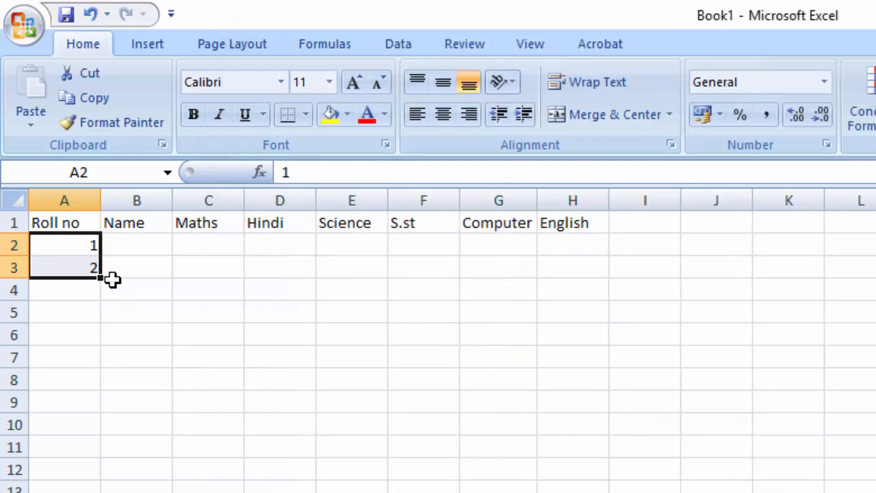
left_click_drag(100, 277, 94, 470)
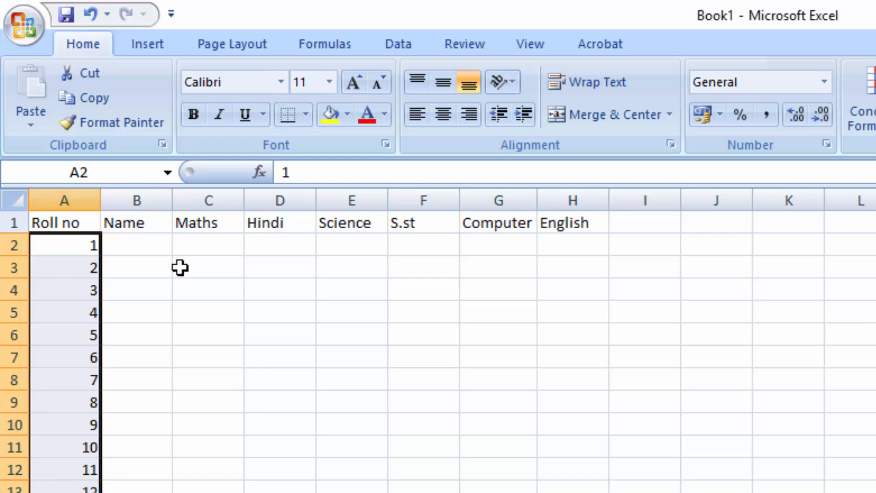
- Enter the first names of the students with roll numbers 1 to 3 in cells B2 to B4
left_click(154, 250)
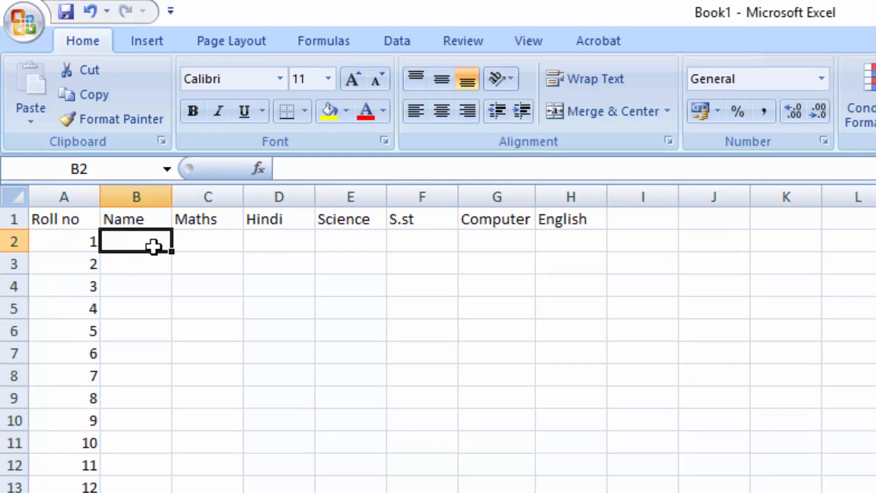
type("Ram")
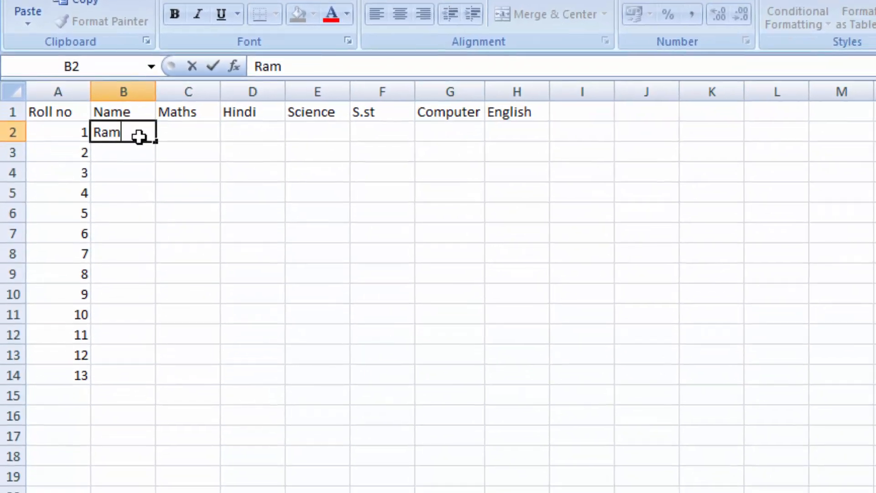
key("Return")
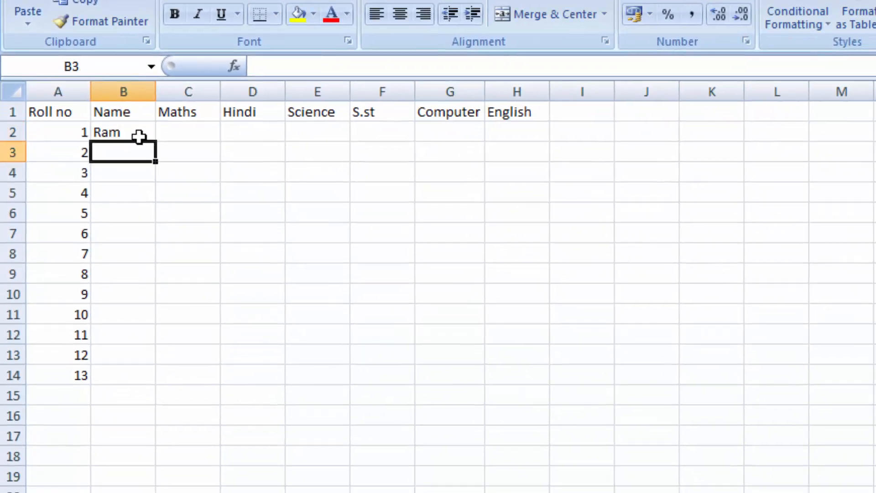
type("Shyam")
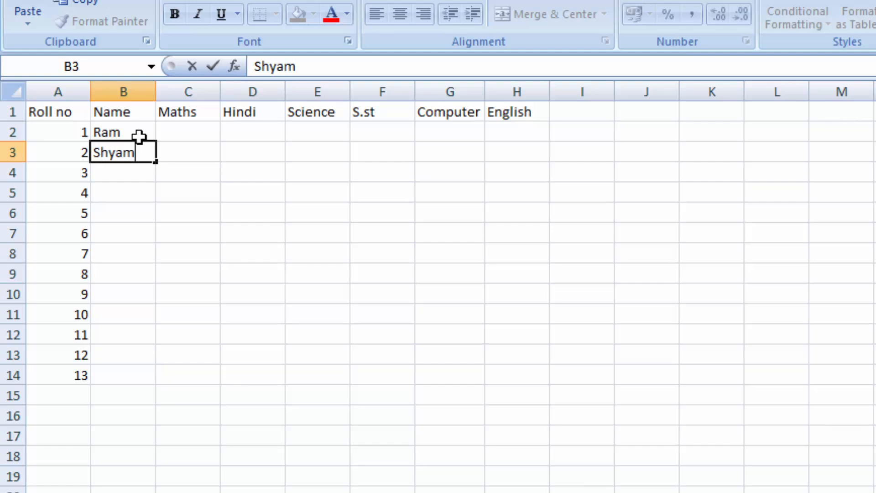
key("Return")
type("Sho")
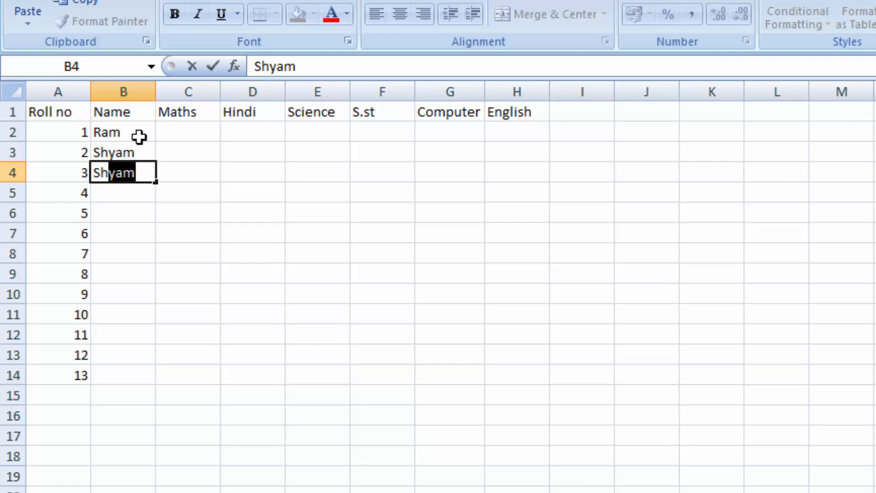
key("BackSpace")
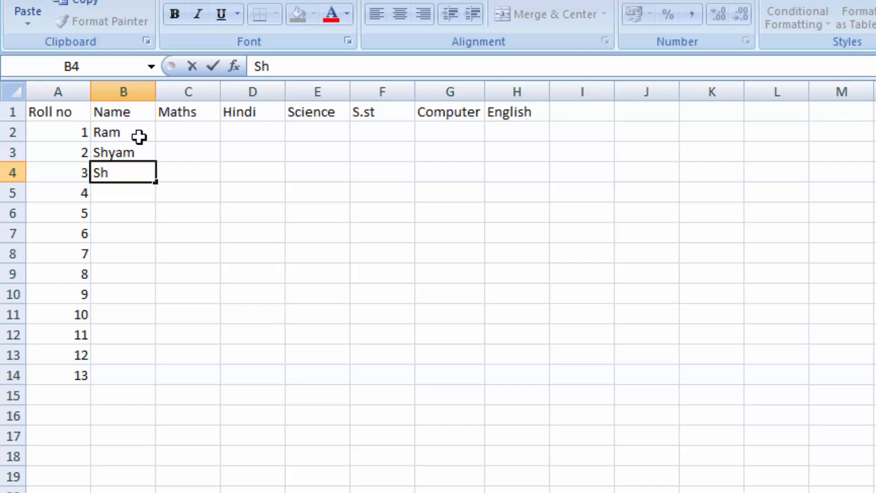
type("ivam")
key("Return")
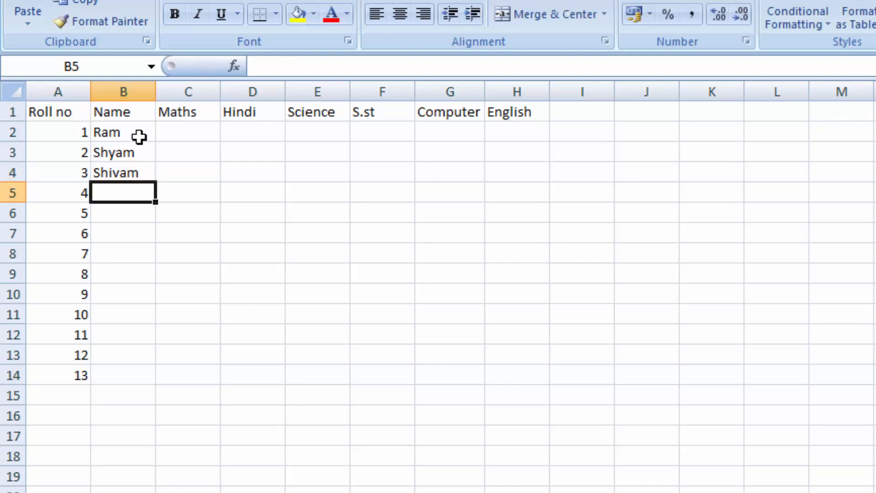
- Enter the first names of the students with roll numbers 4 and 5 in cells B5 and B6
type("Vis")
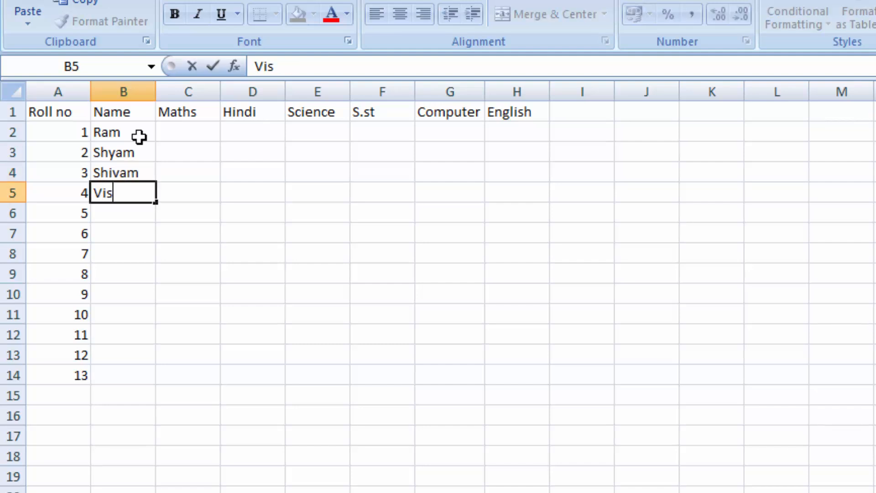
type("hal")
key("Return")
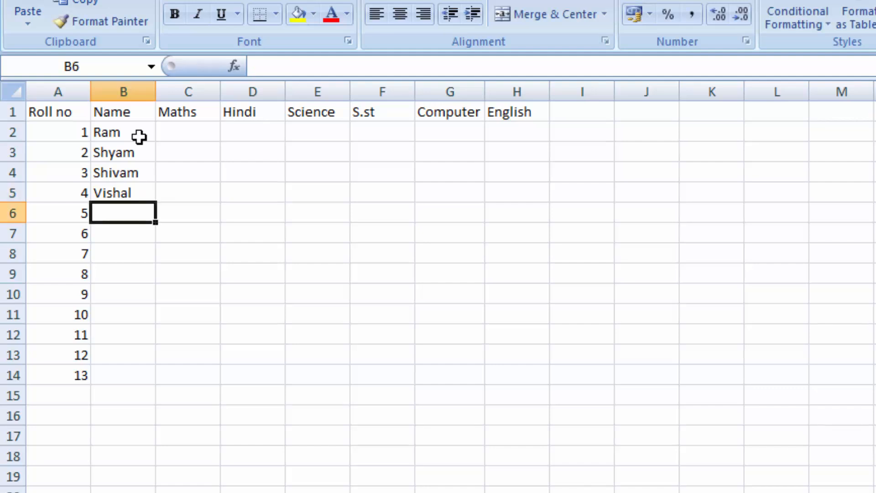
type("Suy")
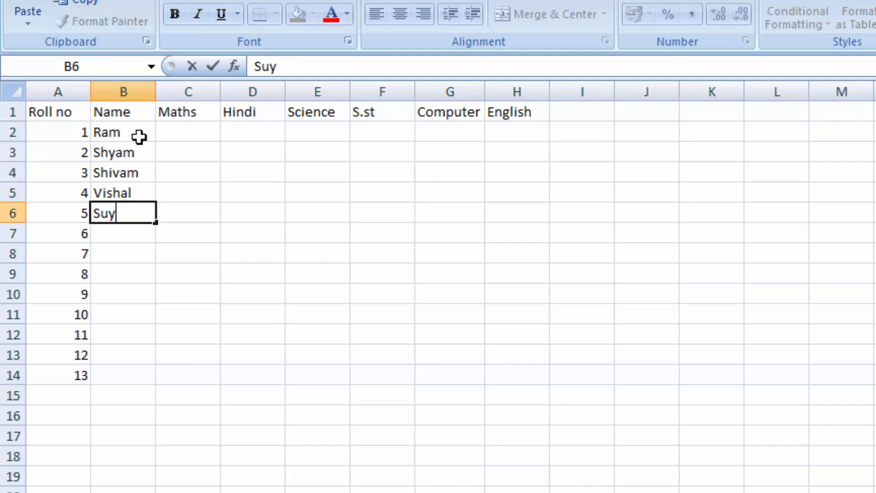
type("ash")
key("Return")
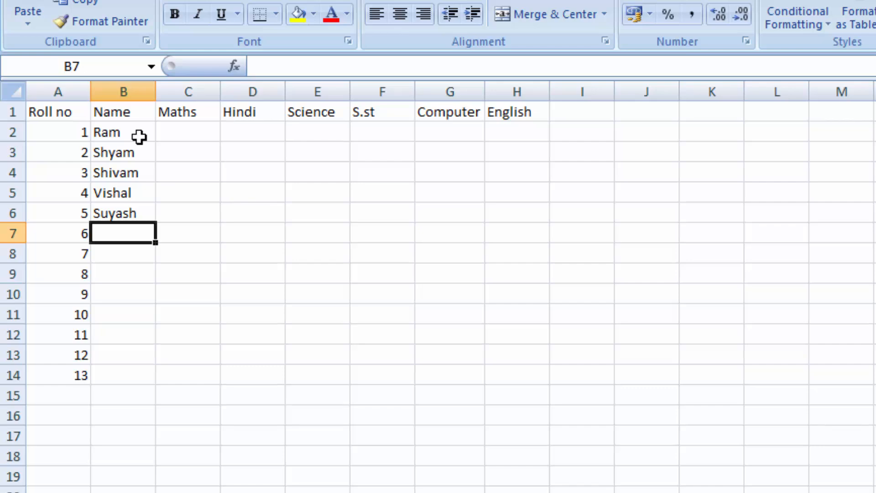
key("alt+m")
key("o")
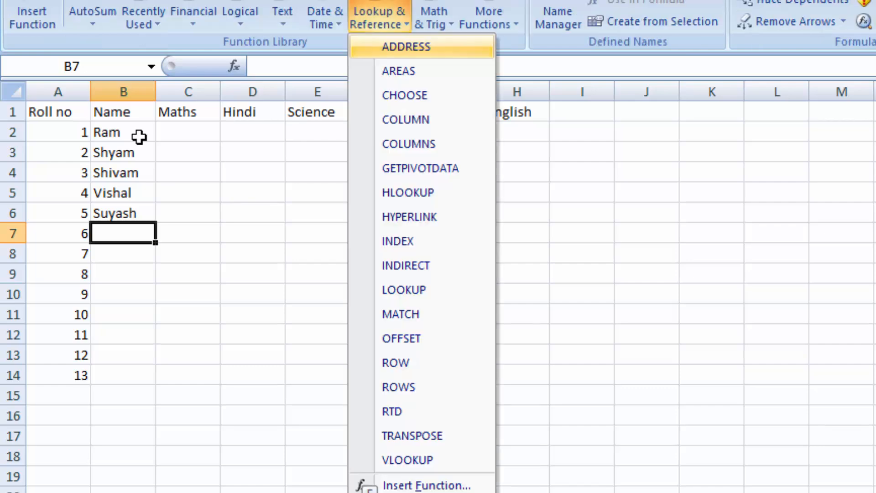
key("Return")
type("So")
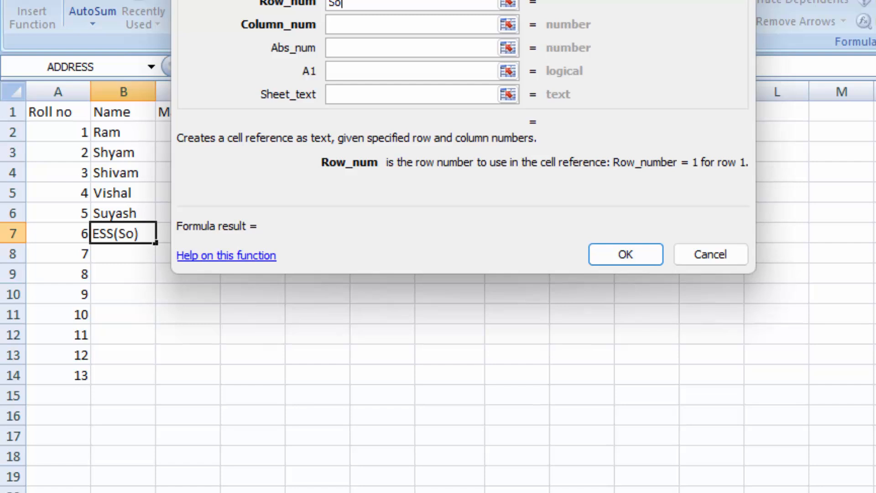
key("Escape")
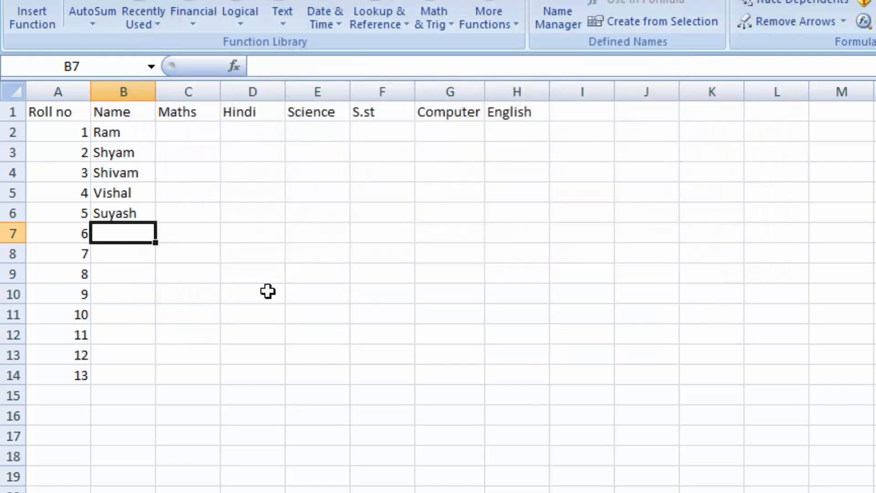
- Enter the first names of the students with roll numbers 6 to 9 in cells B7 to B10
type("Monu")
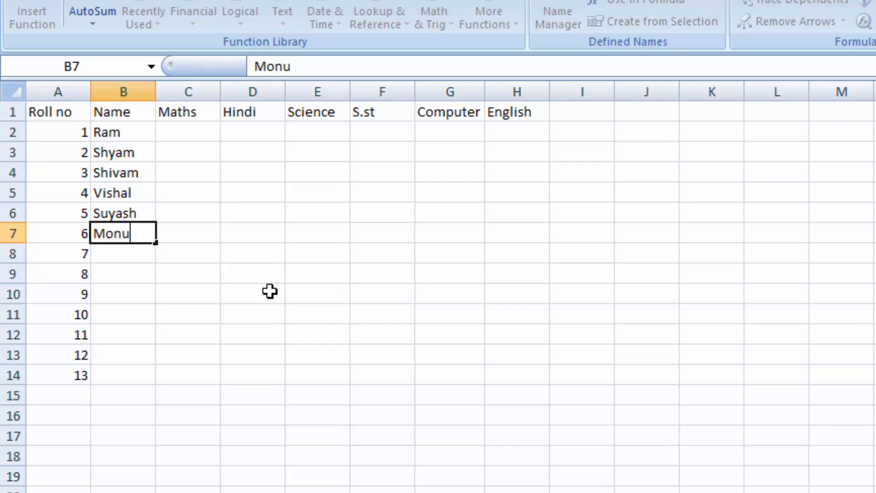
key("Return")
type("Sonu")
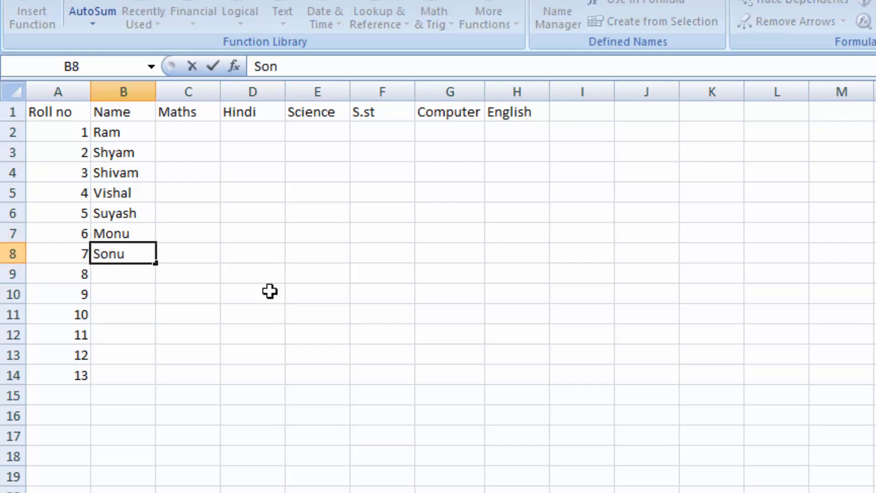
key("Return")
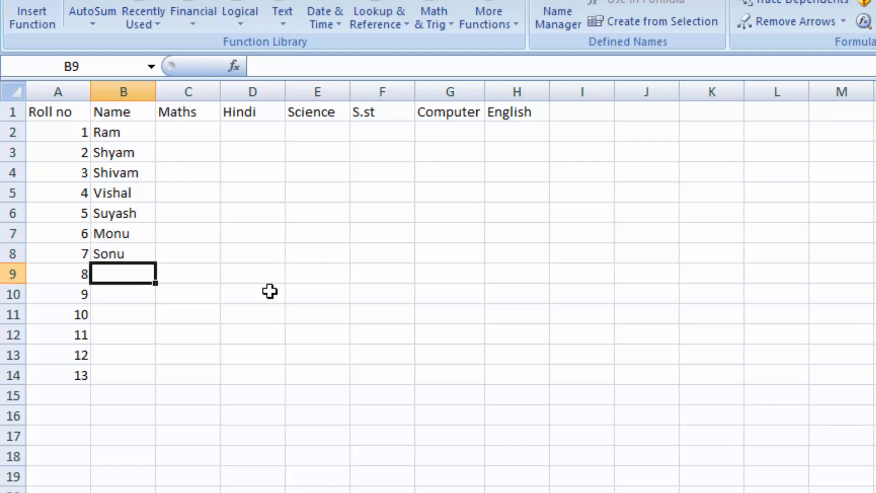
type("Raja")
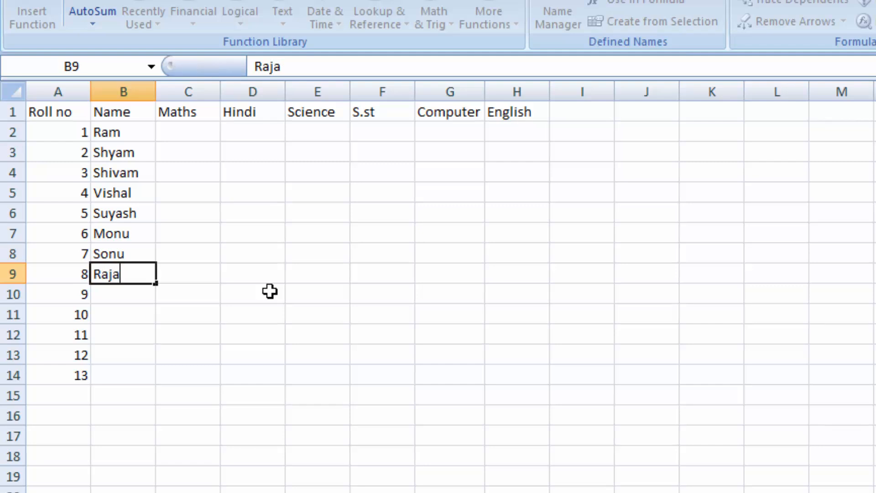
key("Return")
type("Nikita")
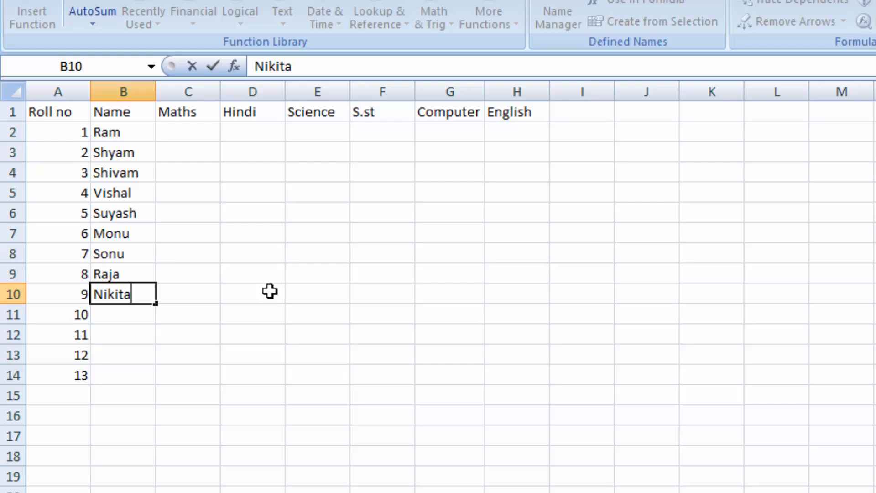
key("Return")
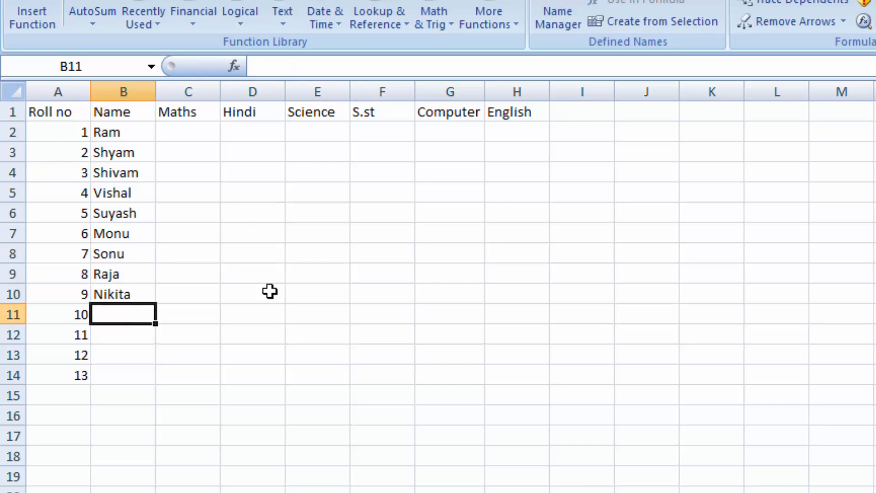
- Enter the first names of the students with roll numbers 10 to 13 in cells B11 to B14
type("Rani")
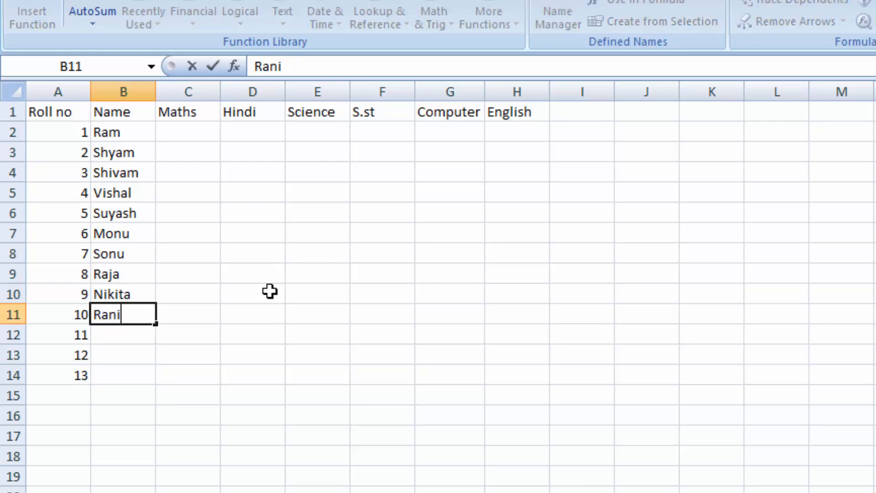
key("Return")
type("Su")
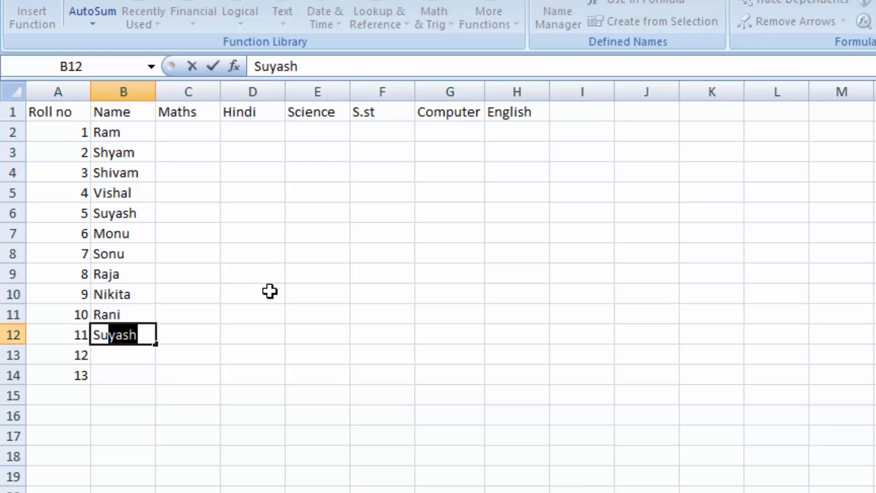
type("mita")
key("Return")
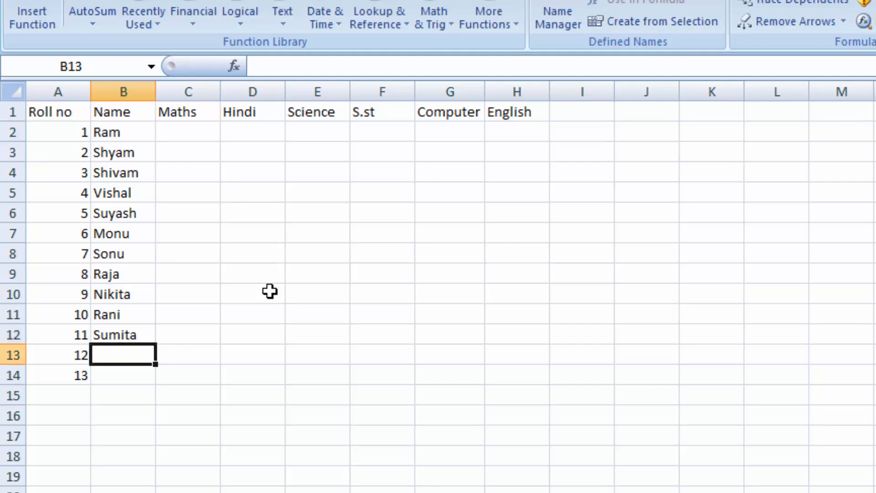
type("Rinki")
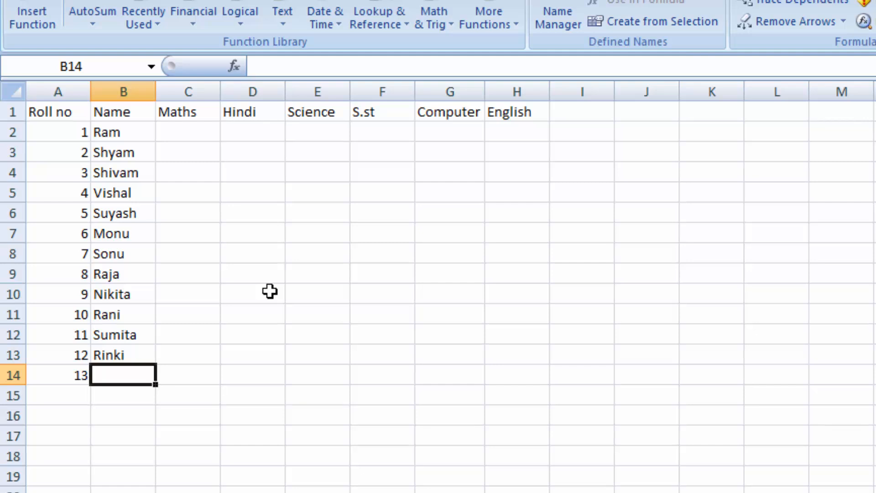
type("Pinki")
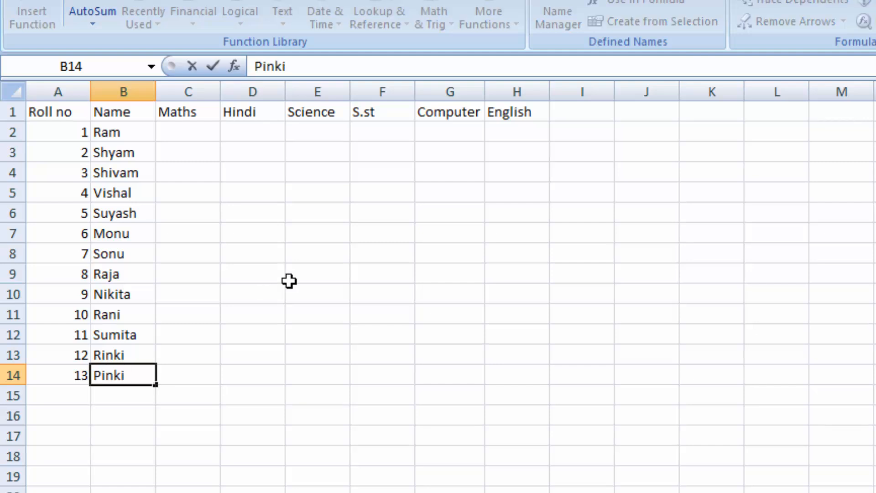
- Fill the range C2:H15 with random marks using the formula =RANDBETWEEN(5,90)
left_click(207, 137)
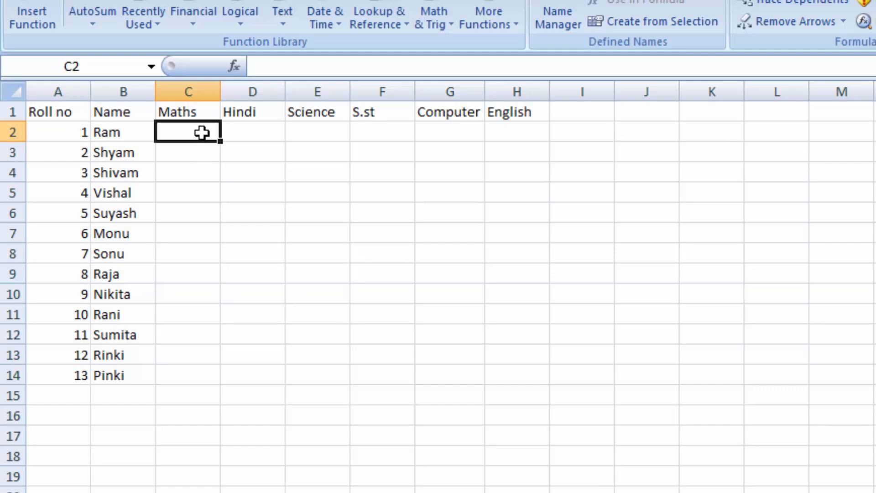
left_click_drag(201, 133, 513, 389)
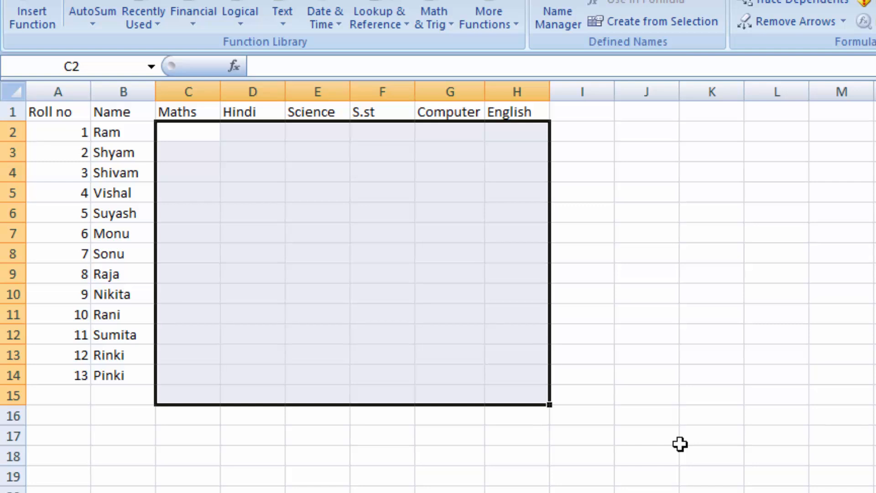
type("=rand")
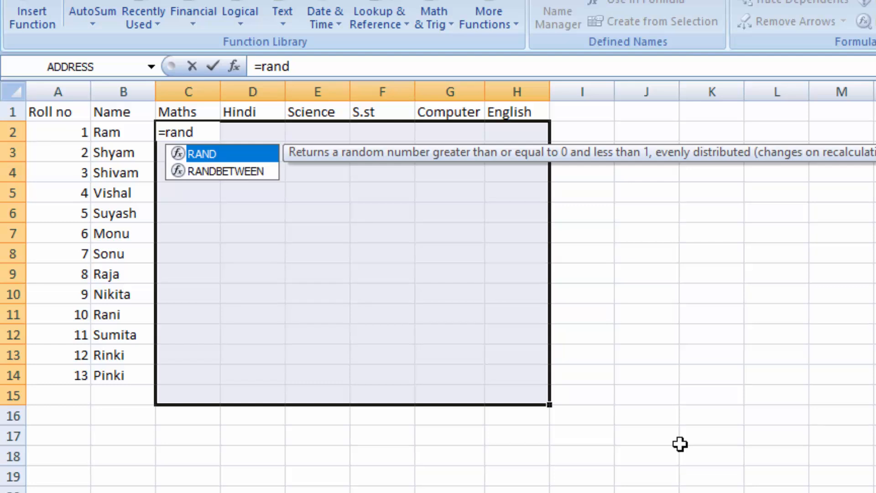
key("Down")
key("Tab")
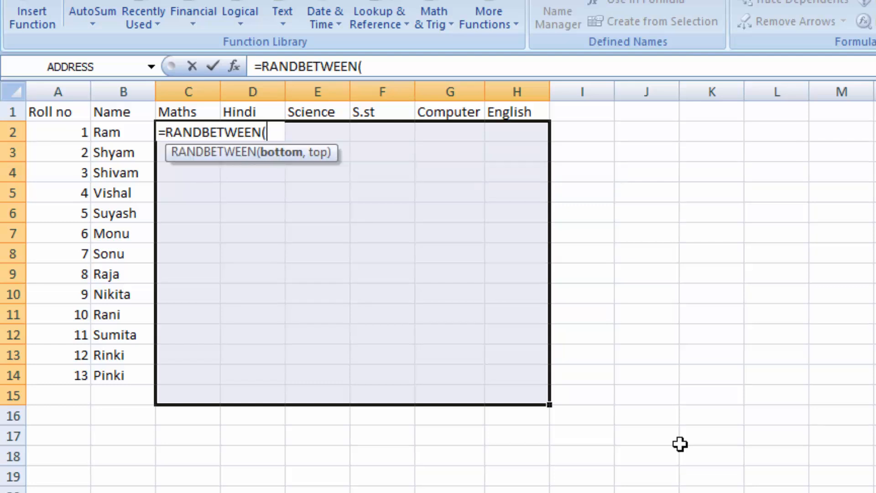
type("5,")
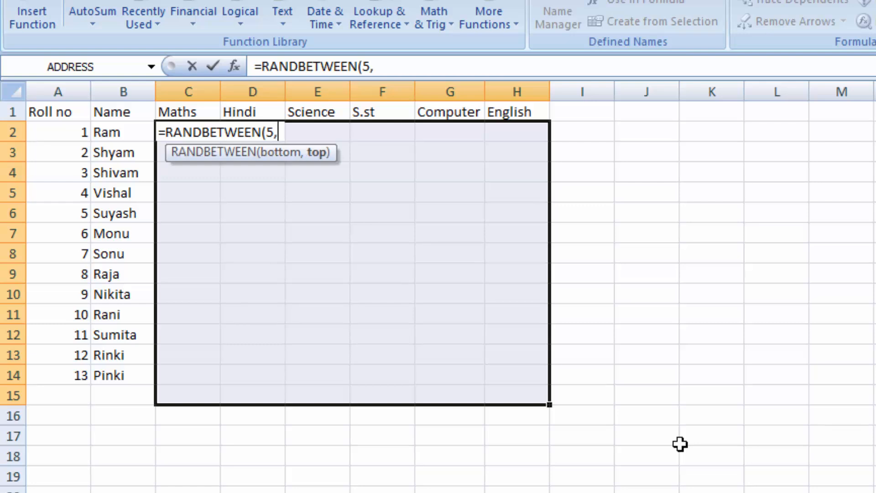
type("90")
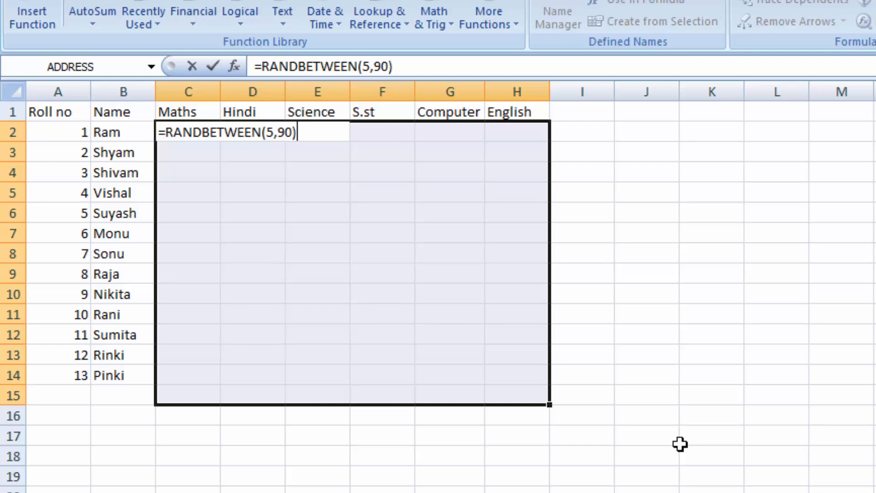
key("ctrl+Return")
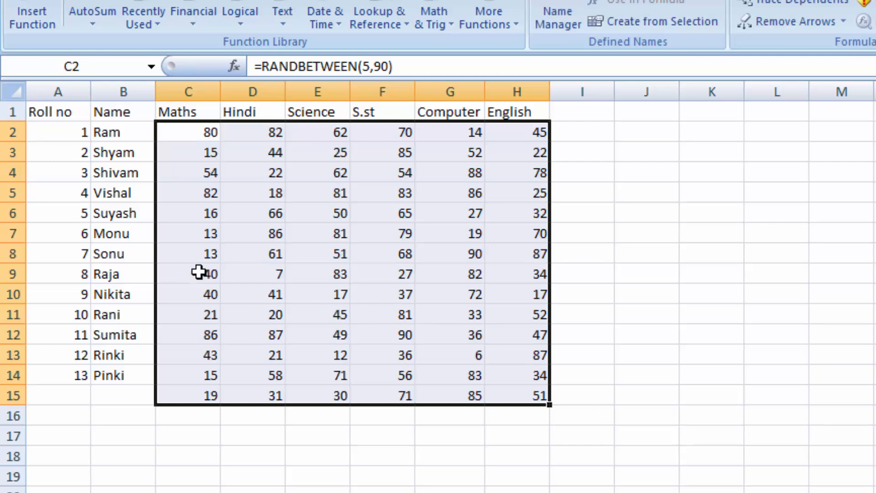
- Replace the random mark formulas in C2:H15 with fixed numbers by copying and pasting them in place as values
right_click(325, 243)
left_click(399, 278)
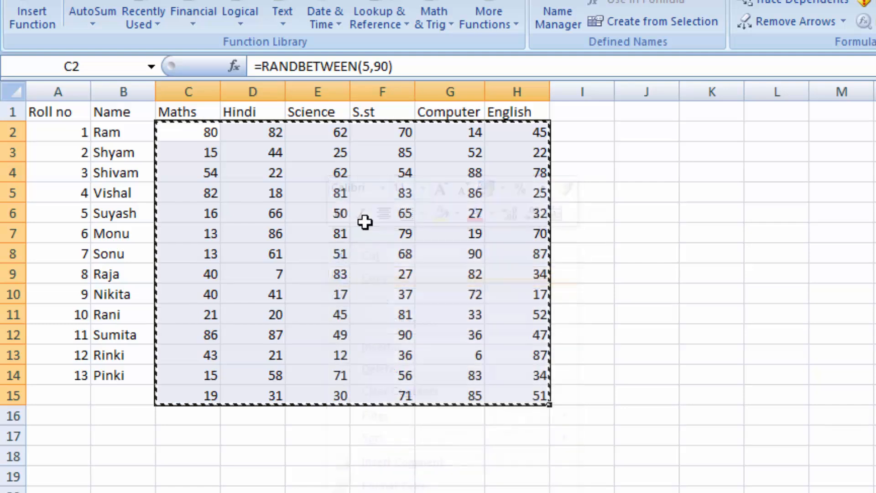
right_click(365, 221)
left_click(412, 302)
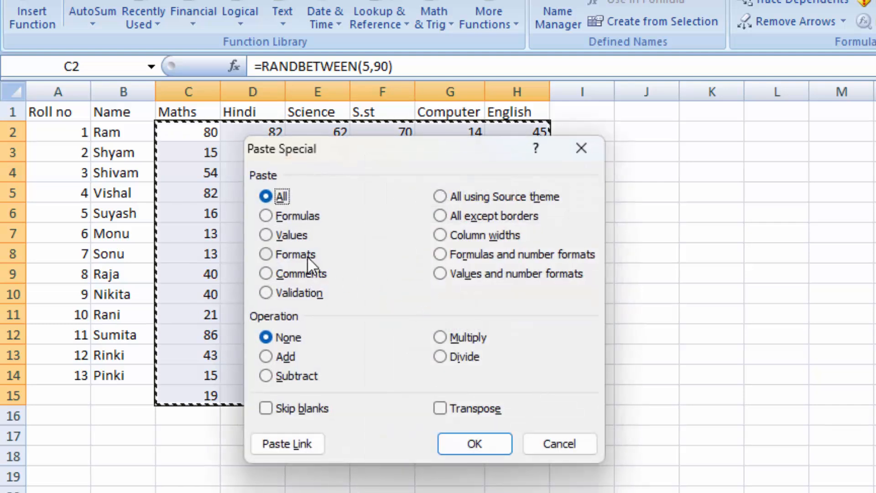
left_click(284, 233)
left_click(480, 435)
left_click(741, 460)
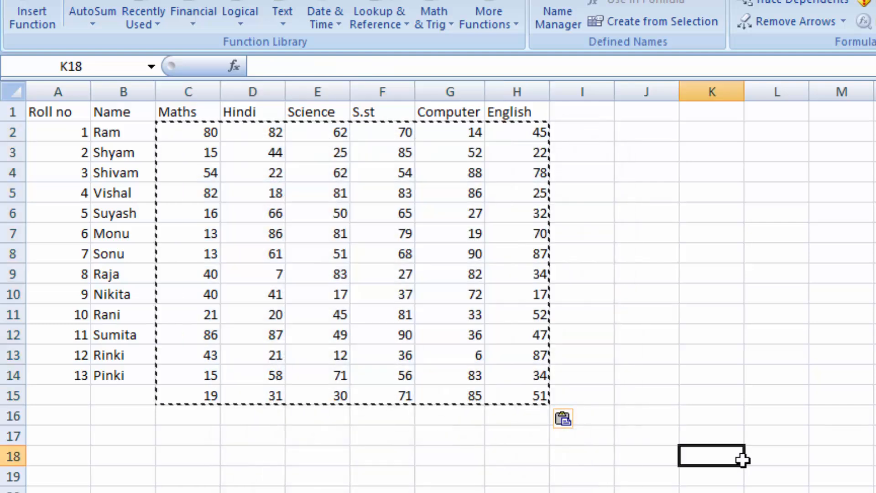
key("Escape")
left_click(741, 472)
left_click(772, 396)
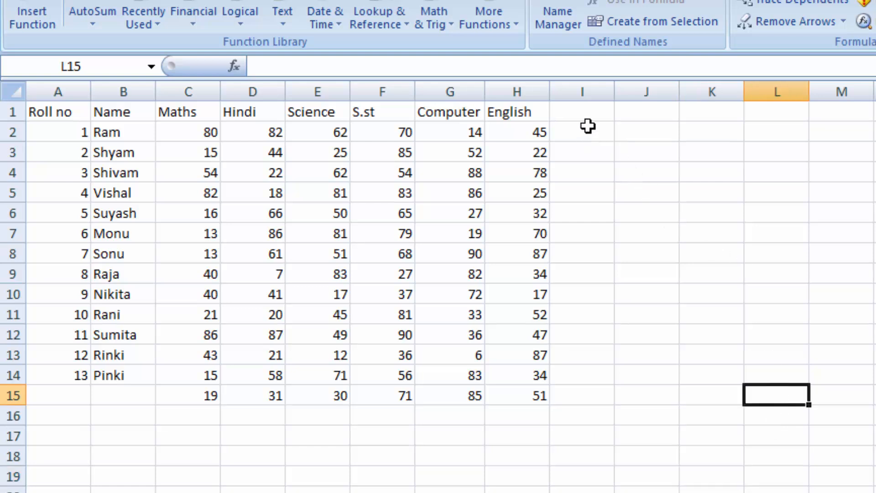
- Enter the column header Total_Marks in cell I1
left_click(588, 109)
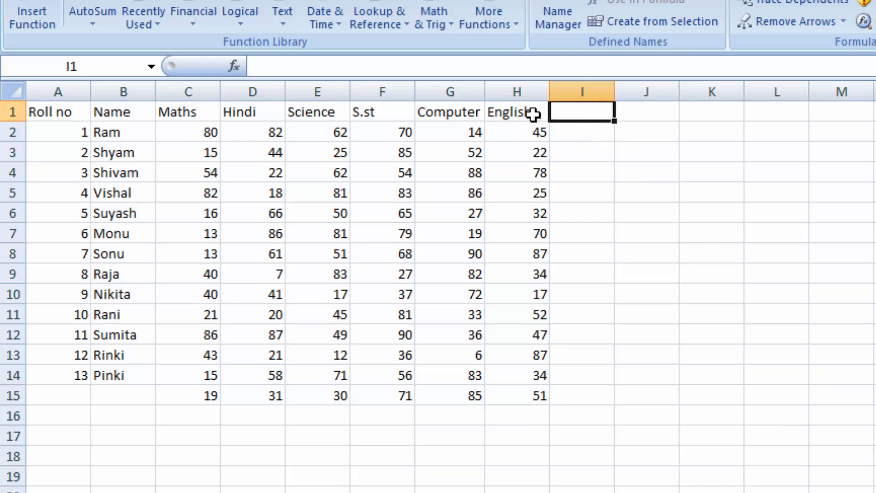
type("Tota")
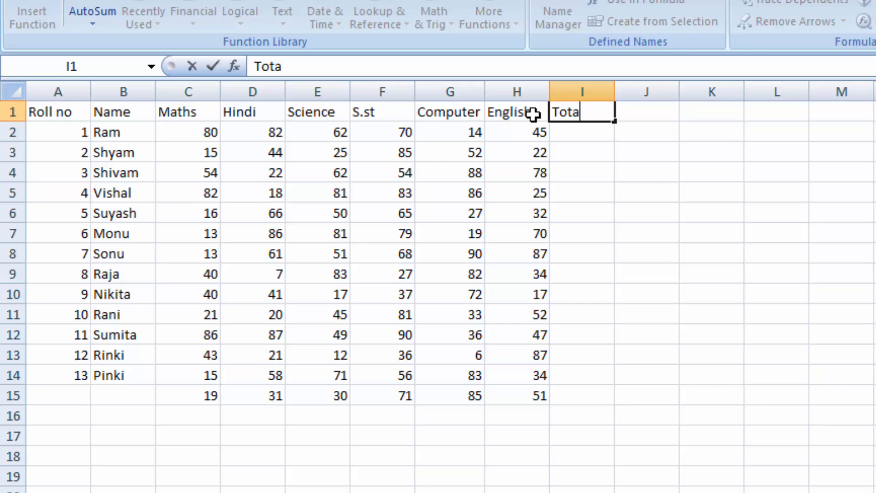
type("l_Marks")
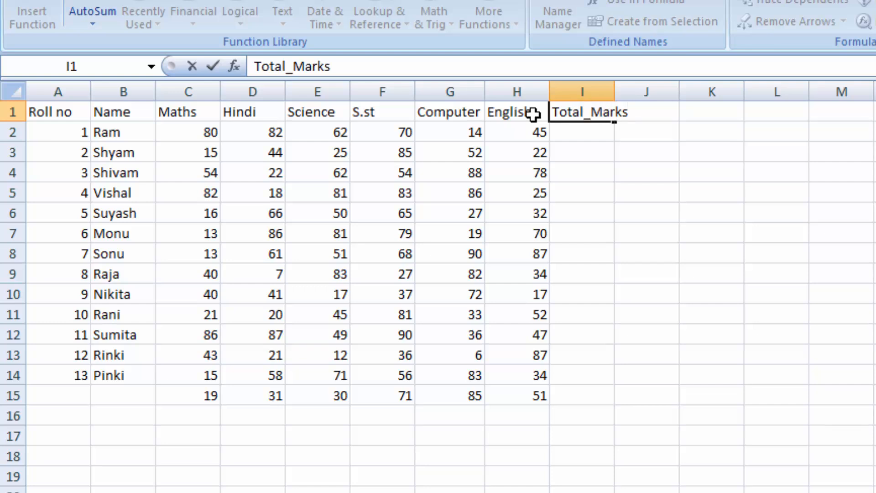
- Total the first student's six subject marks in cell I2 with =SUM(C2:H2)
left_click(592, 139)
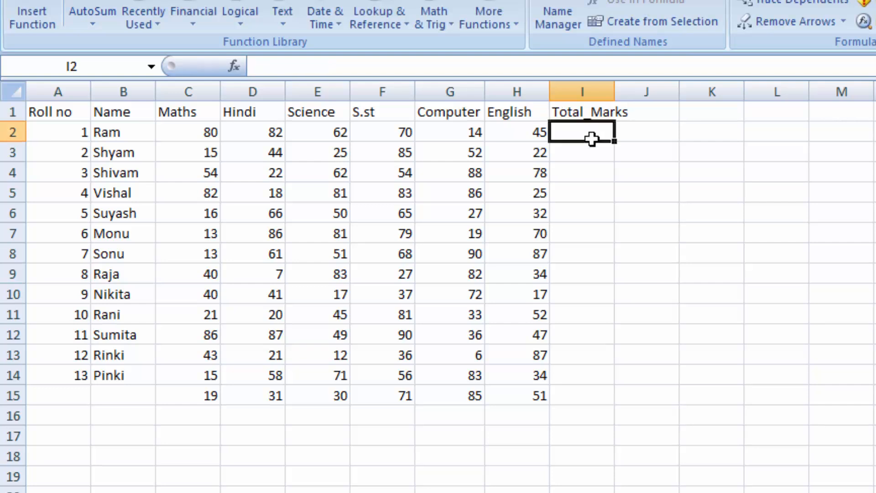
type("=sum")
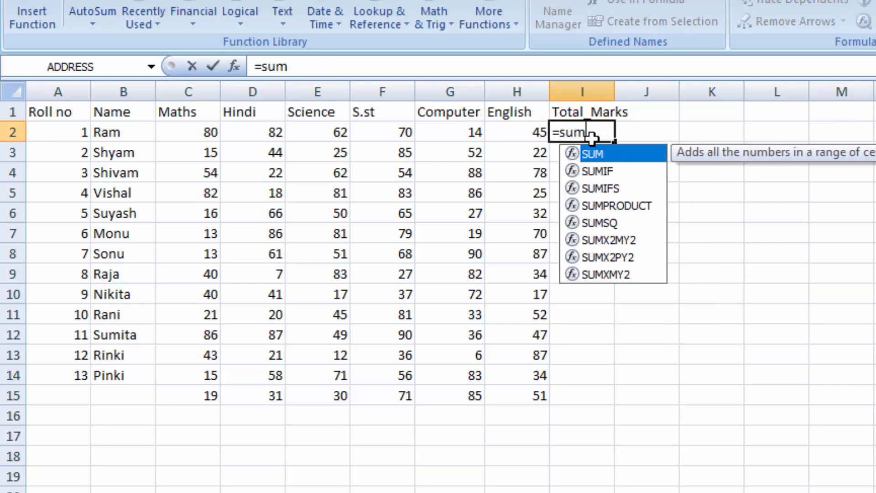
key("Tab")
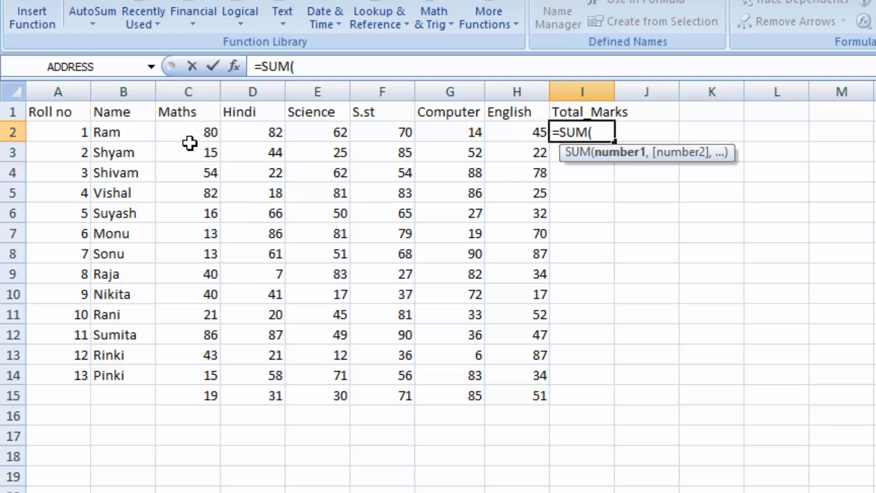
left_click_drag(189, 131, 512, 124)
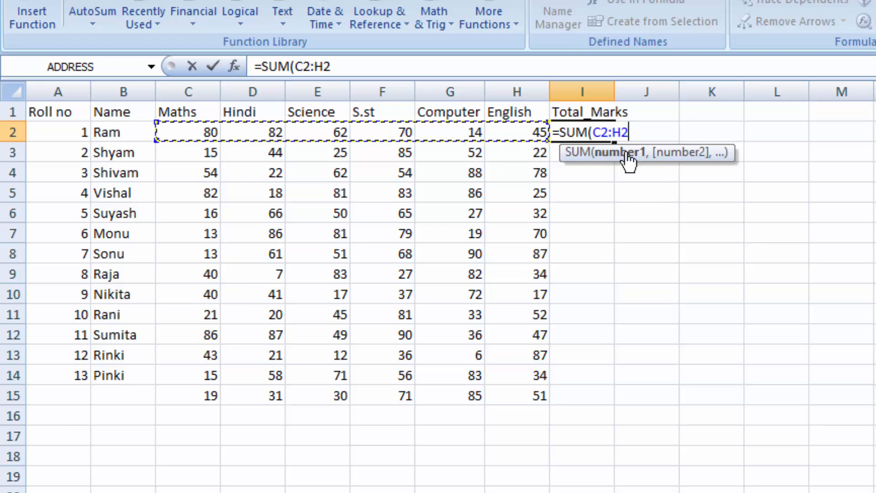
type(")")
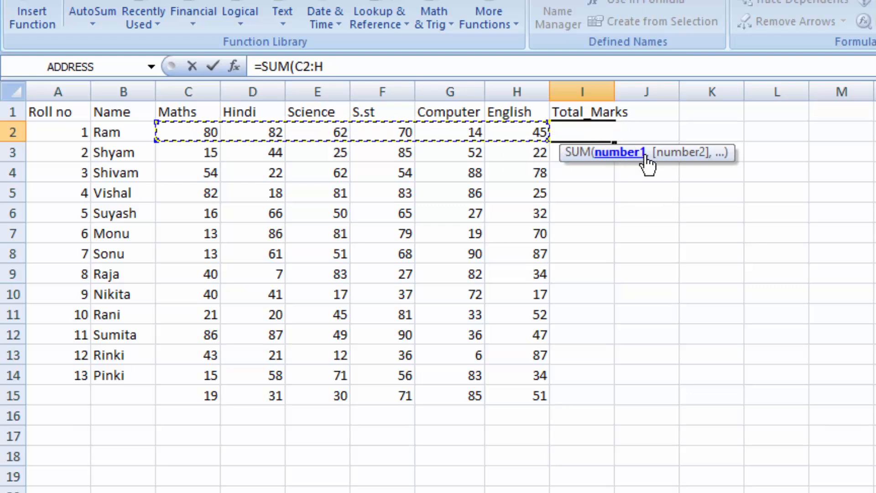
key("BackSpace")
key("BackSpace")
key("BackSpace")
key("BackSpace")
type("c")
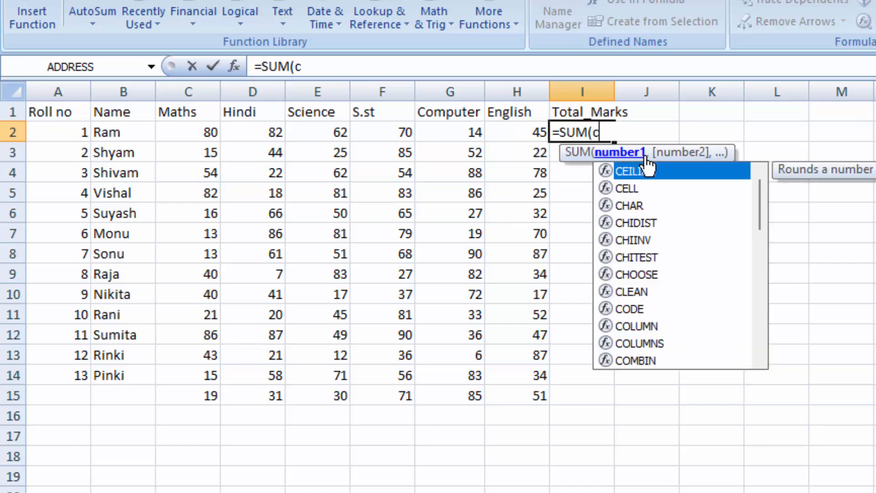
type("2:h2")
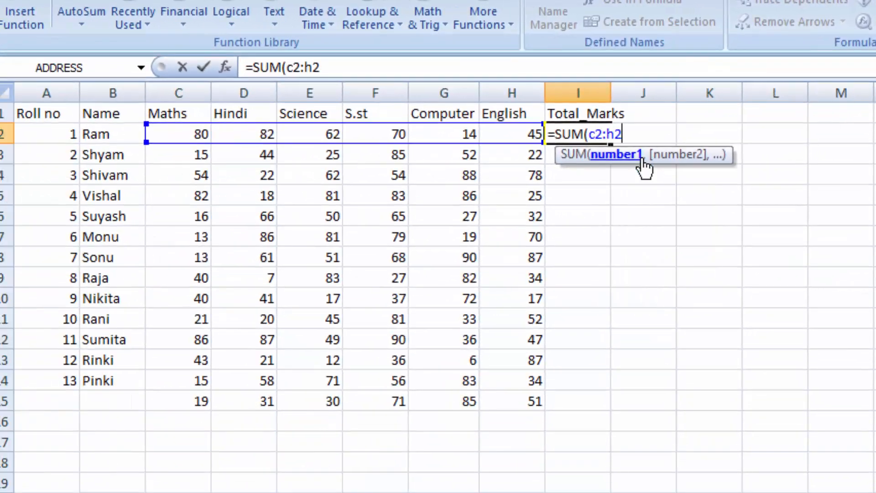
type(")")
key("Return")
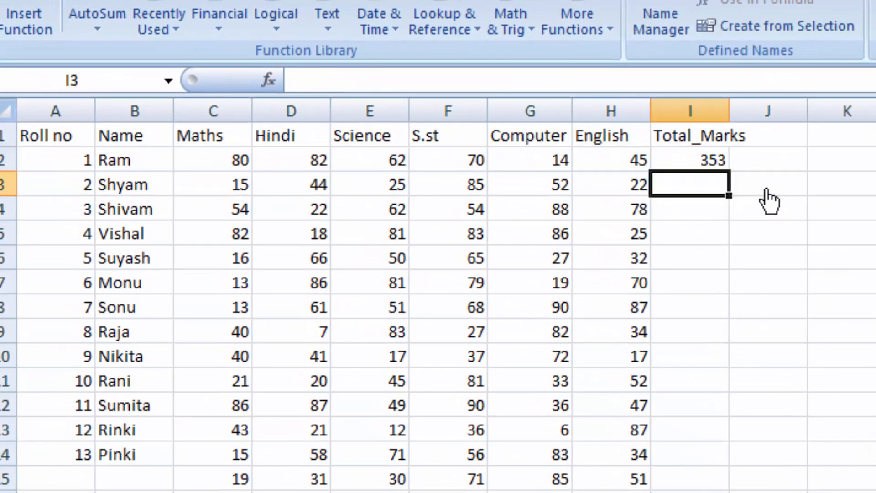
- Fill the total formula in I2 down the Total_Marks column to I15
left_click(723, 165)
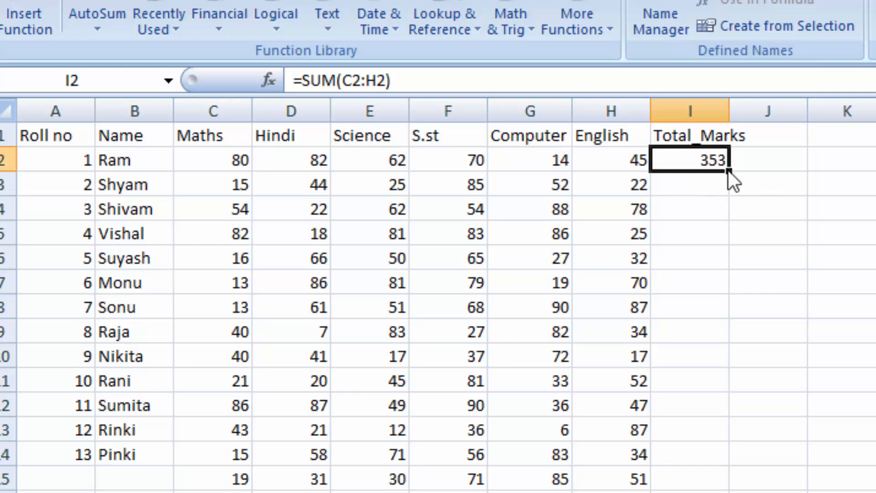
double_click(727, 171)
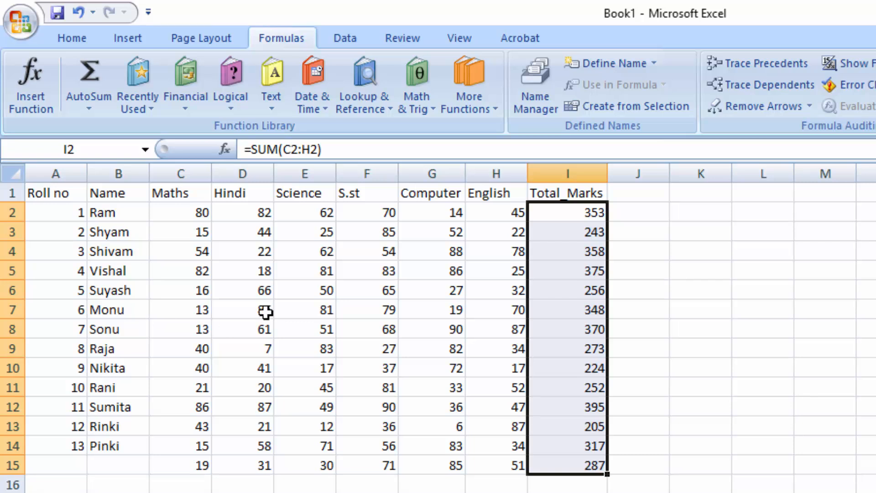
left_click(292, 300)
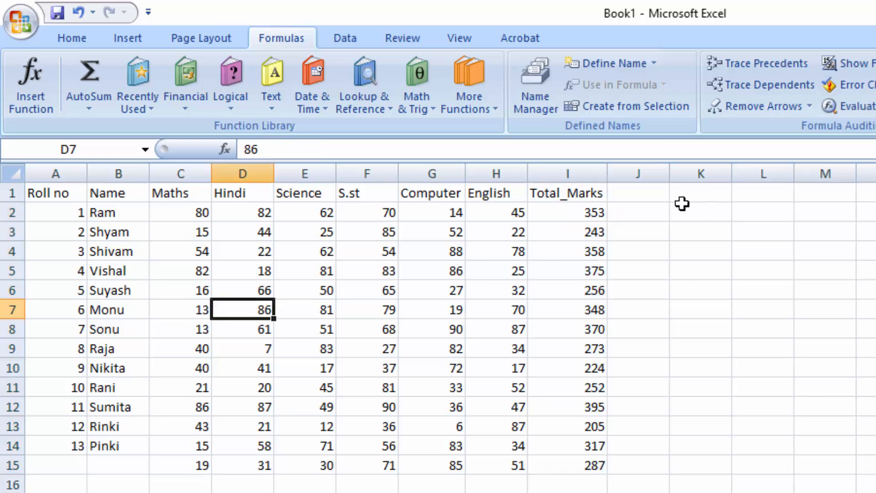
- Enter the column header Max in cell J1
left_click(634, 196)
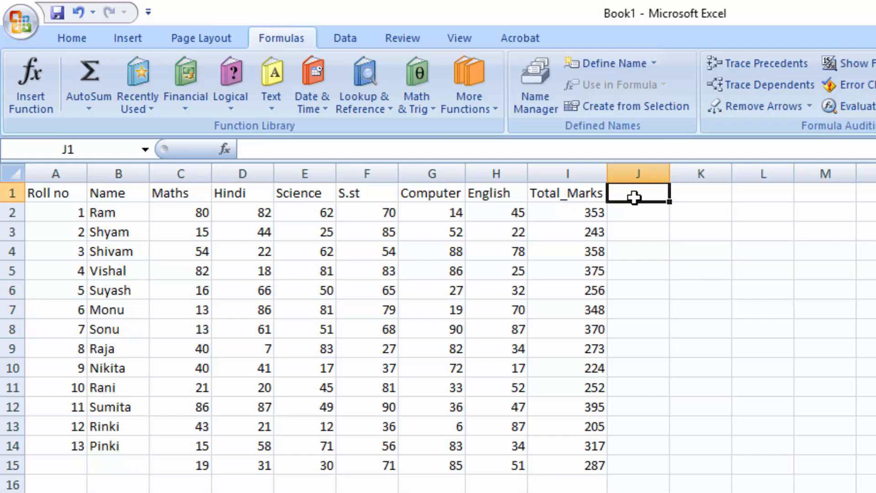
type("Max")
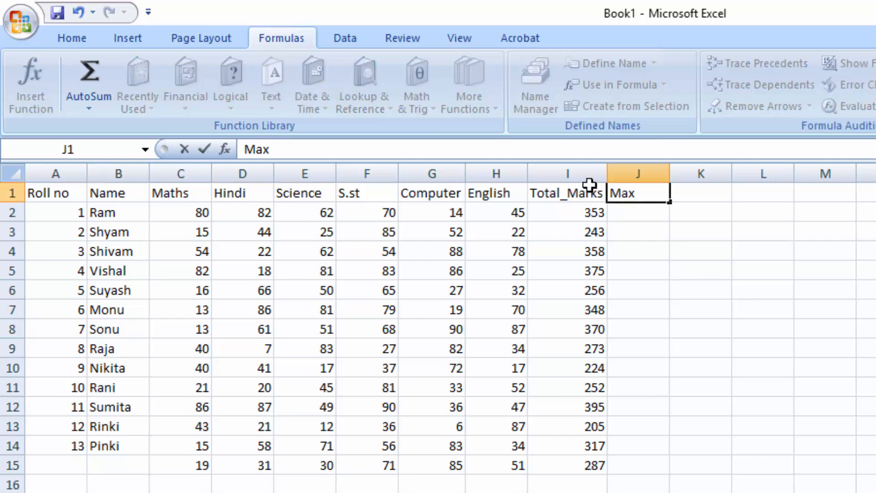
- Enter =MAX(C2:H2) in cell J2 for the first student's highest mark and fill it down to J15
left_click(640, 213)
type("=max")
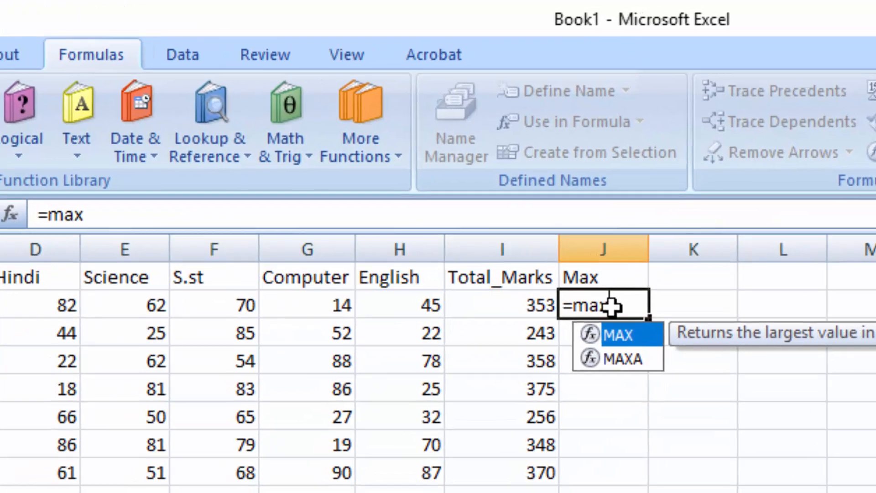
key("Tab")
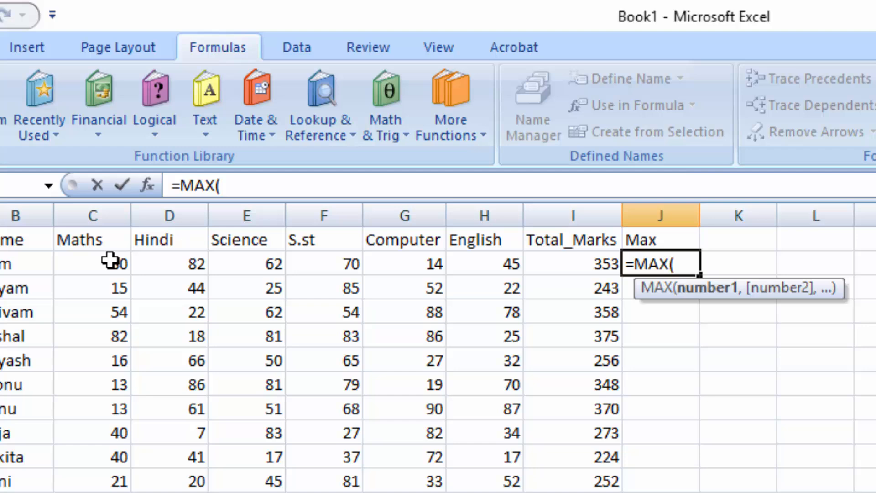
left_click_drag(208, 228, 510, 223)
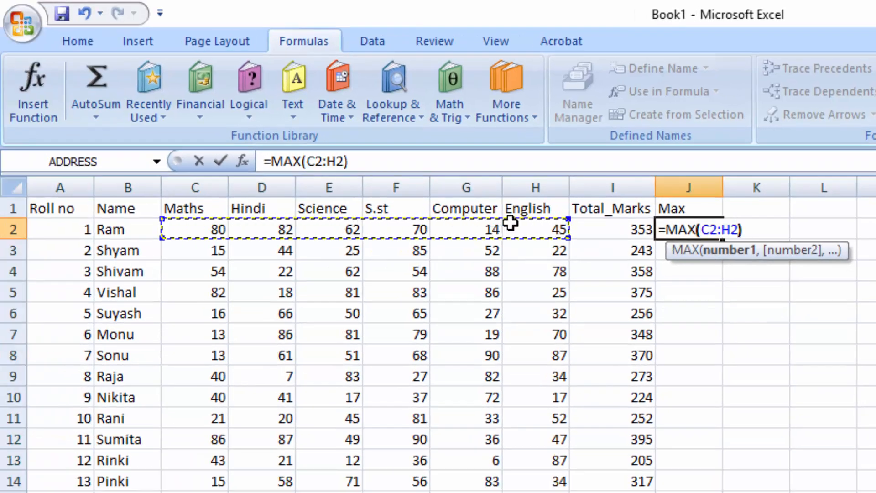
key("Return")
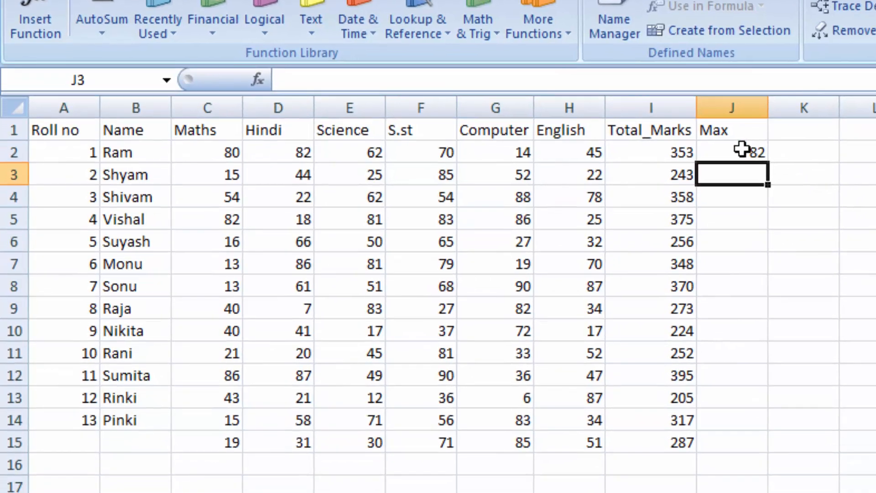
left_click(742, 149)
double_click(771, 165)
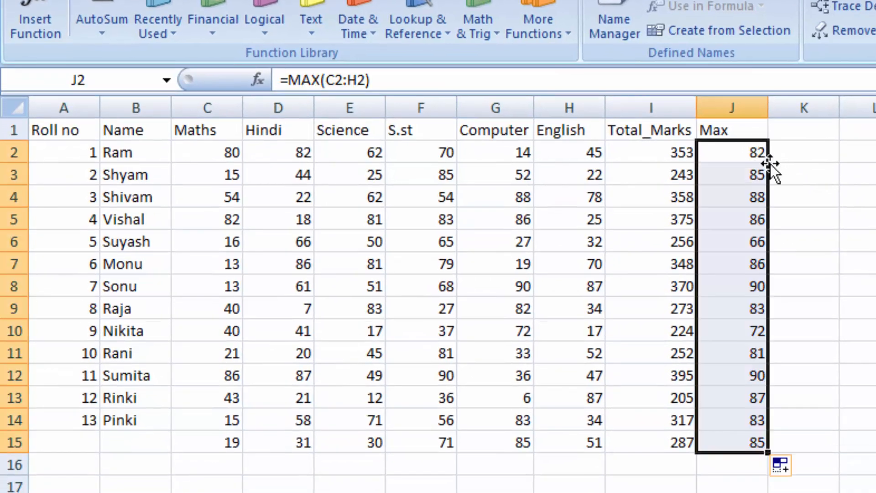
- Enter the column header Min in cell K1
left_click(803, 133)
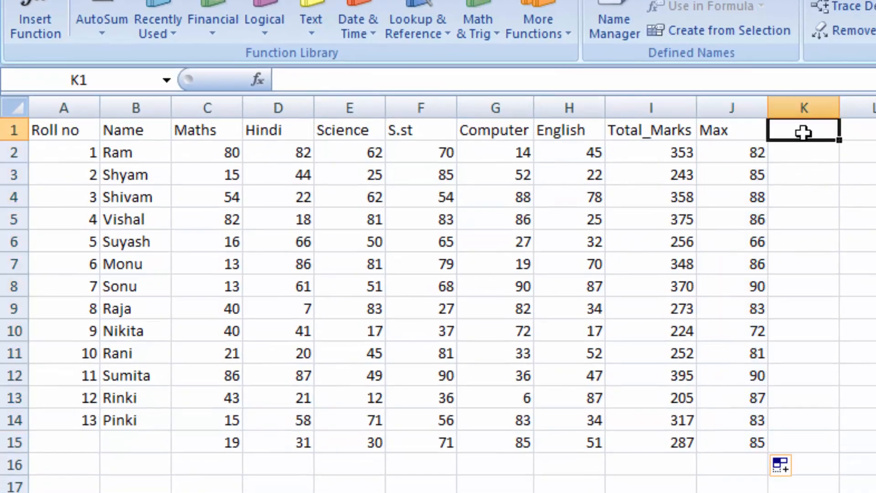
left_click(736, 156)
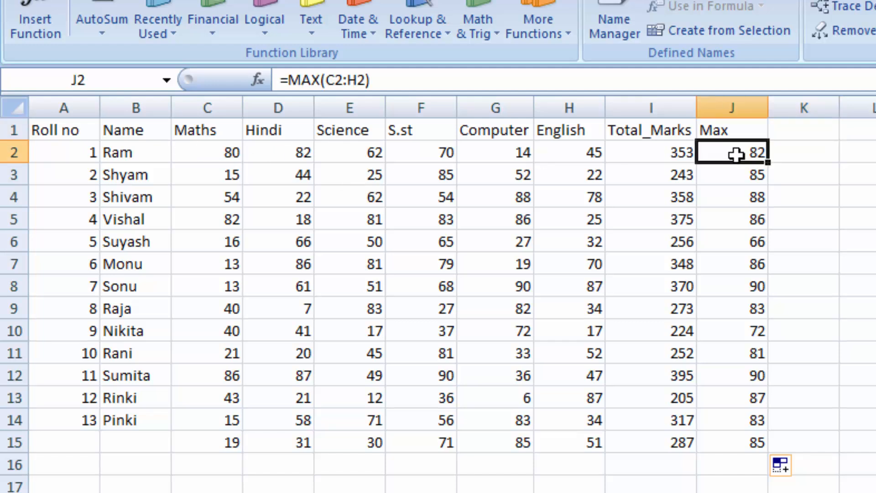
left_click(811, 132)
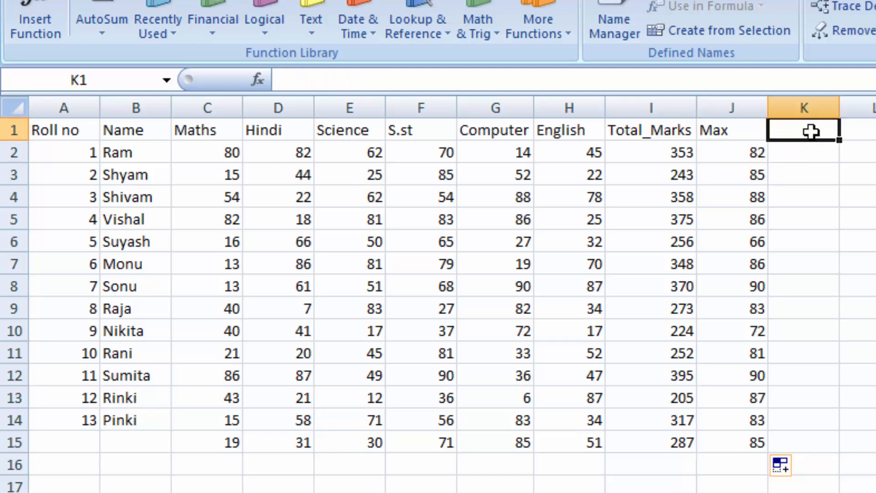
type("Min")
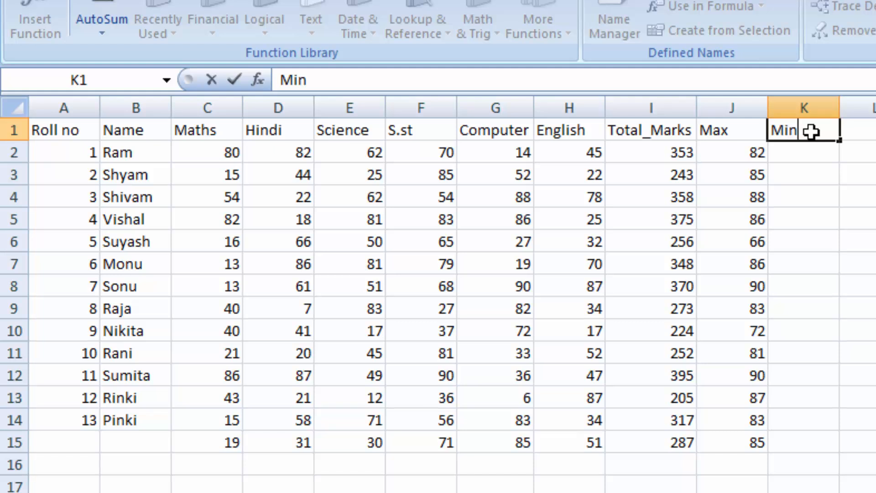
- Enter =MIN(C2:H2) in cell K2 for the first student's lowest mark and fill it down to K15
left_click(809, 158)
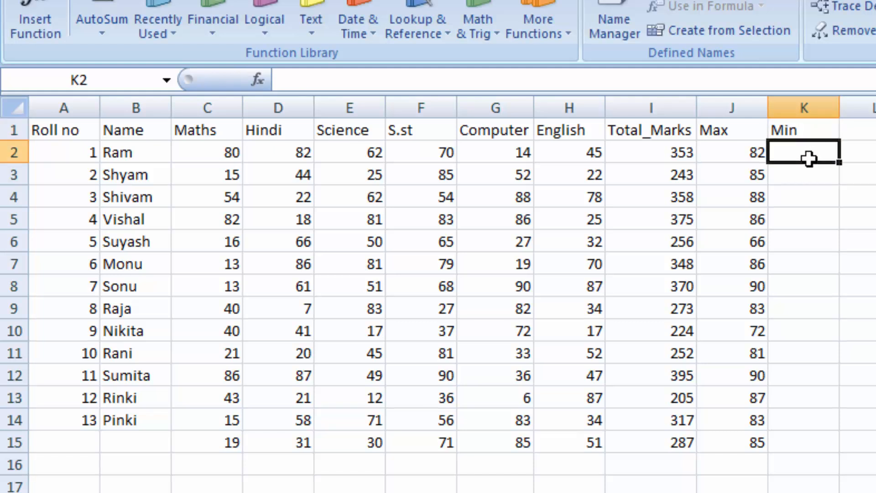
type("=min")
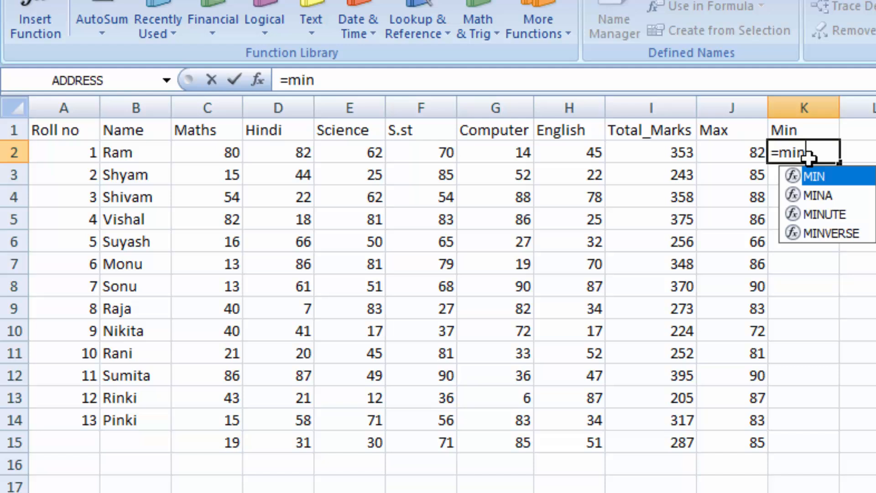
key("Tab")
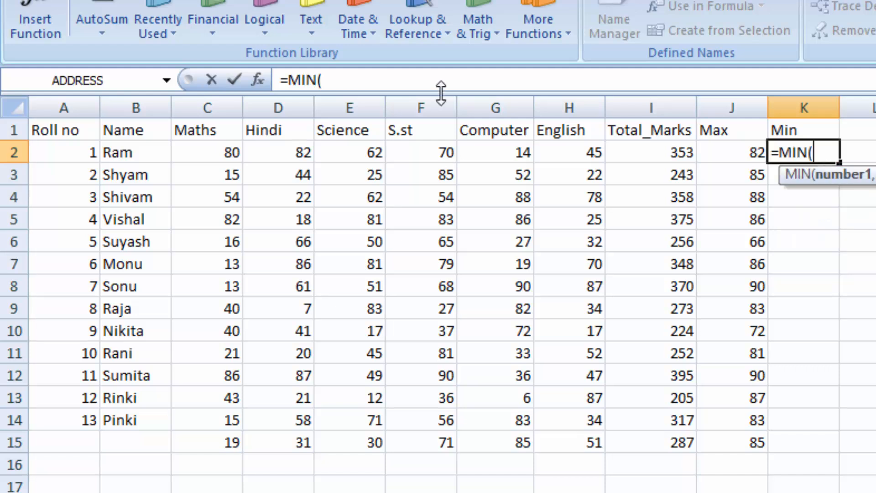
left_click_drag(222, 152, 548, 149)
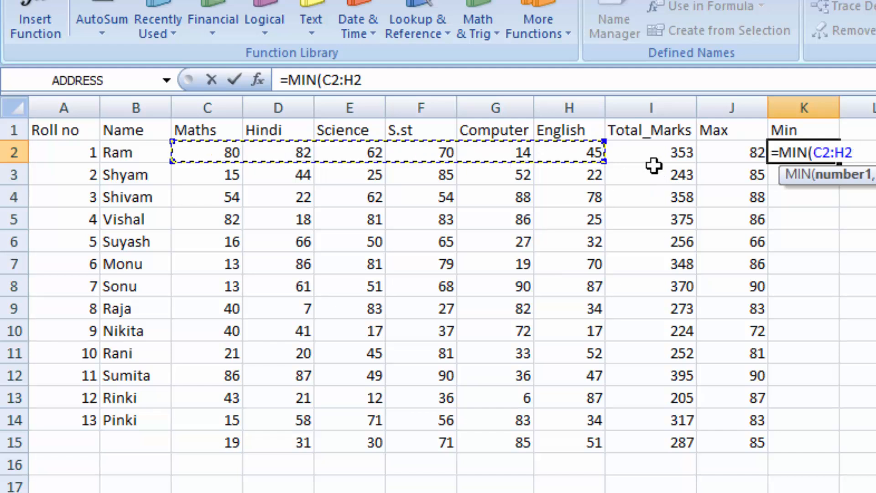
type(")")
key("Return")
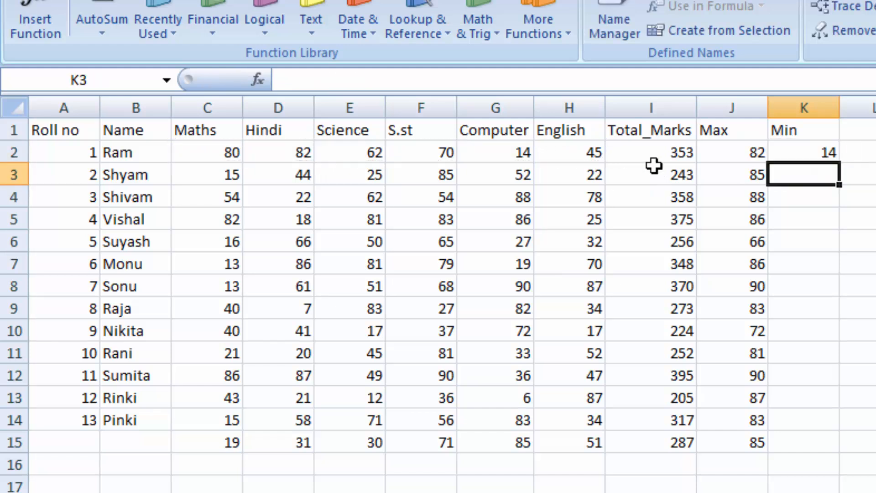
left_click(820, 144)
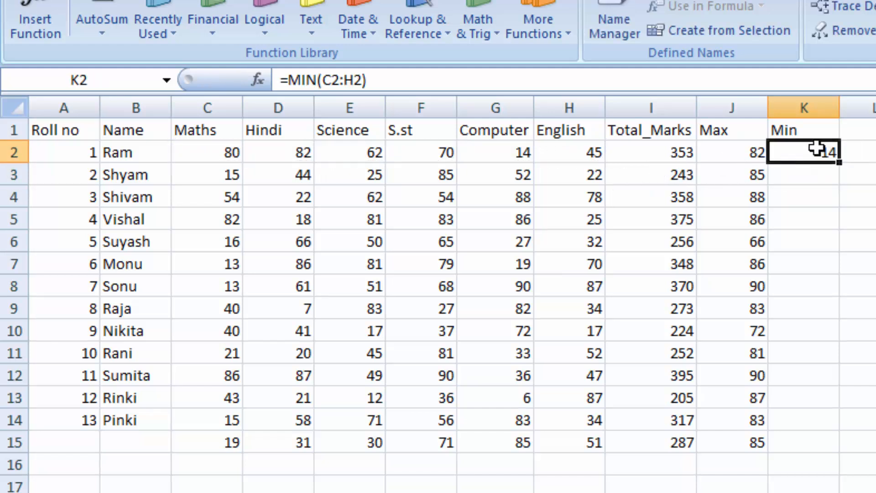
double_click(840, 161)
- Enter the column header Average in cell L1
left_click(872, 135)
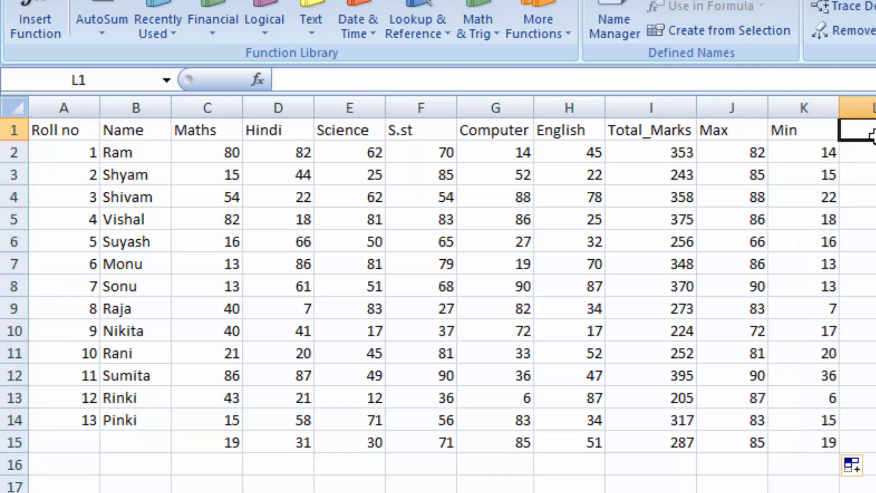
type("A")
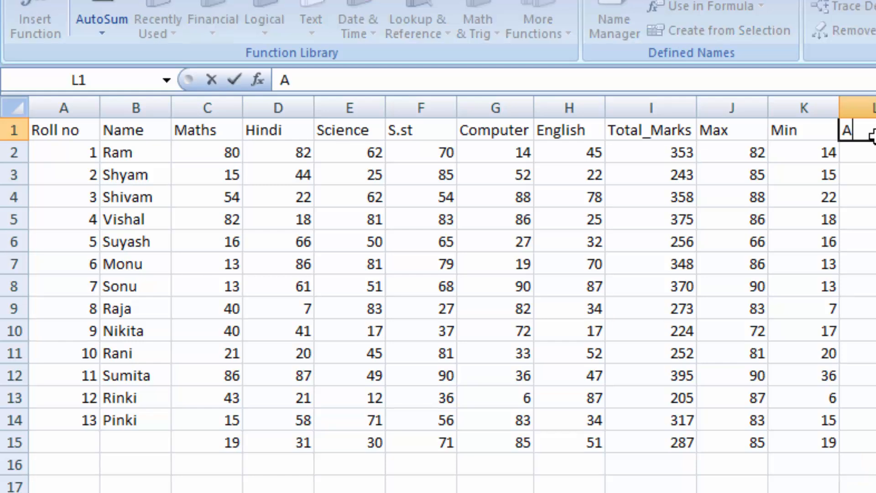
type("verage")
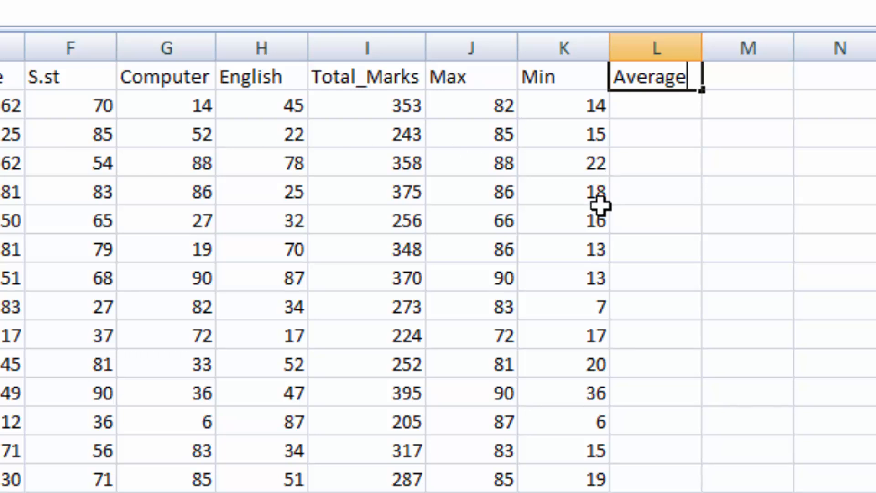
- Enter =AVERAGE(C2:H2) in cell L2 for the first student's average mark and fill it down to L15
left_click(669, 96)
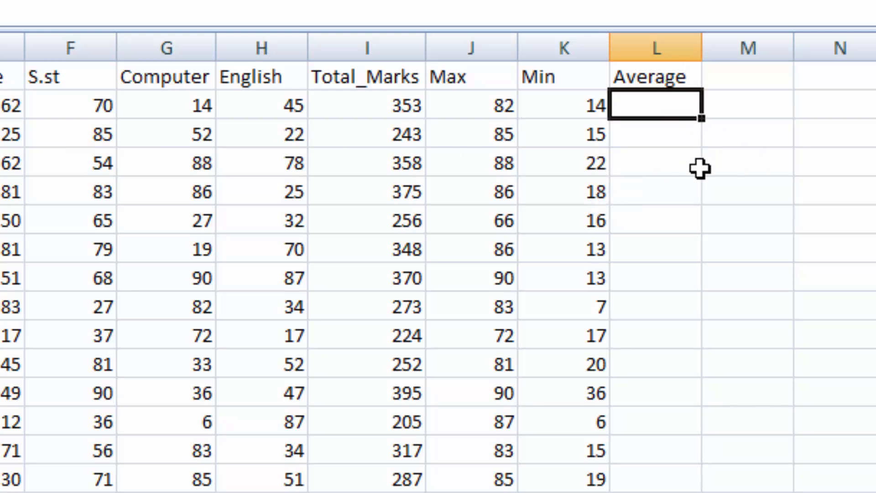
type("=a")
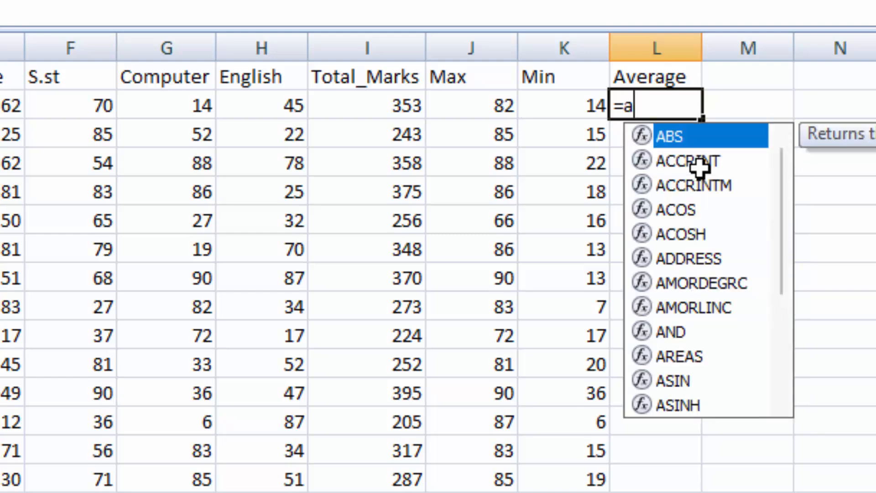
type("ve")
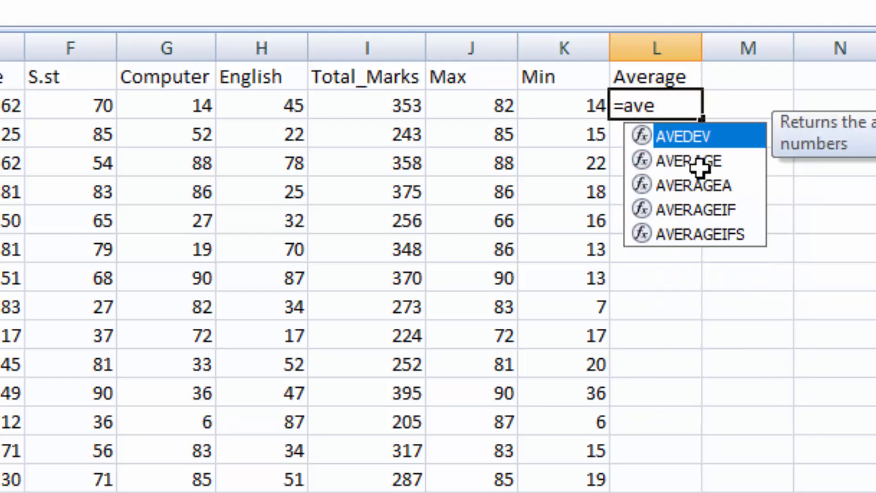
type("ra")
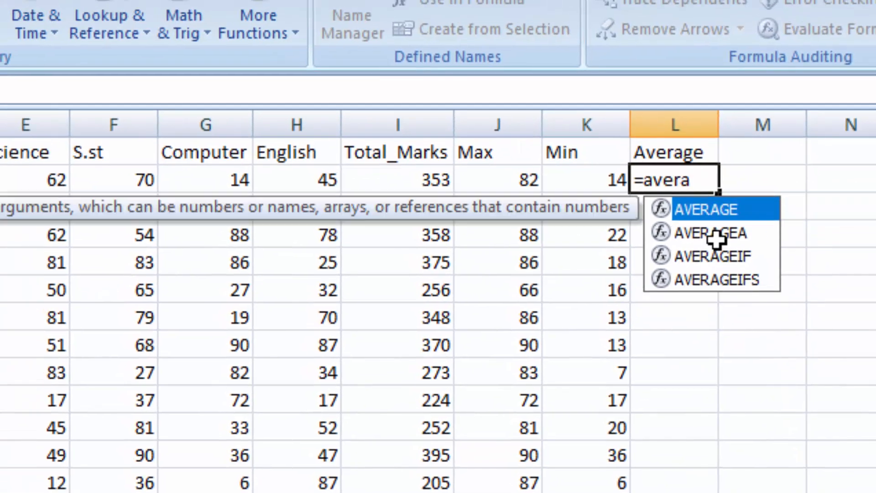
type("ge")
key("Tab")
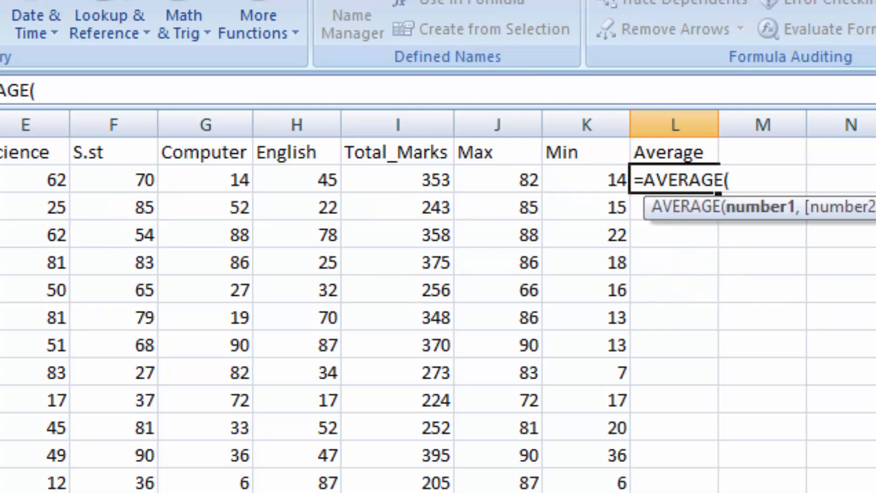
type("C2")
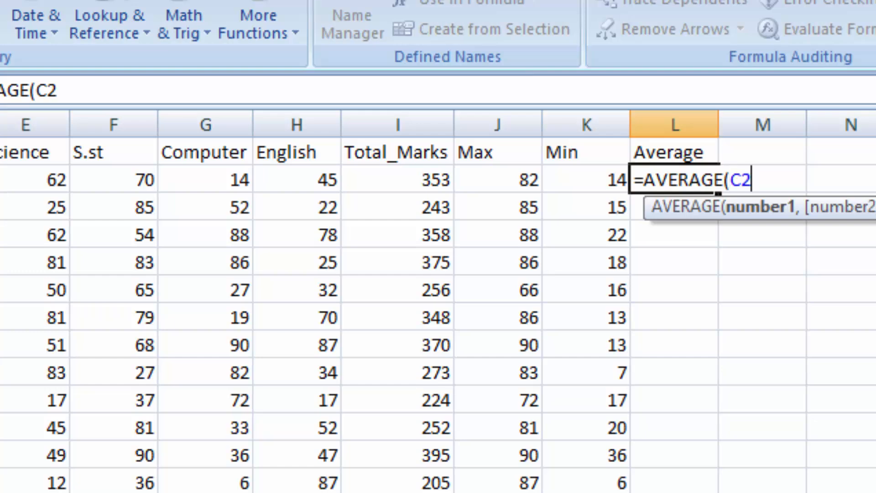
left_click_drag(0, 180, 282, 173)
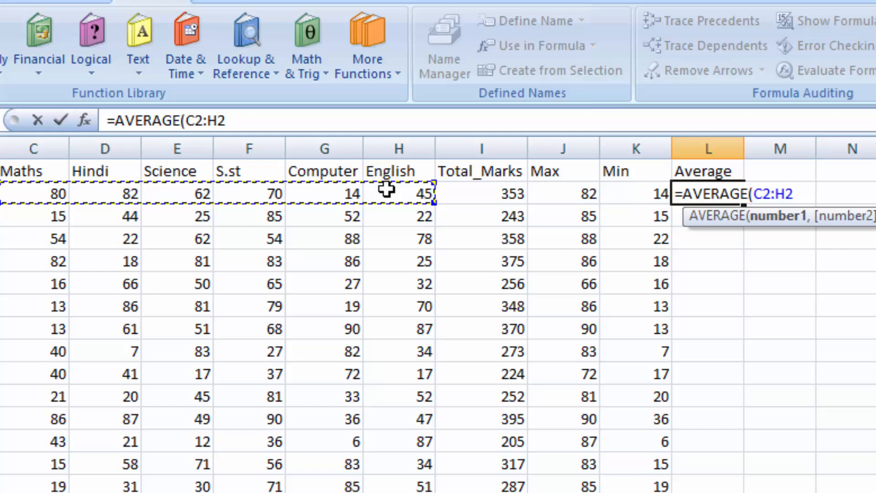
key("Return")
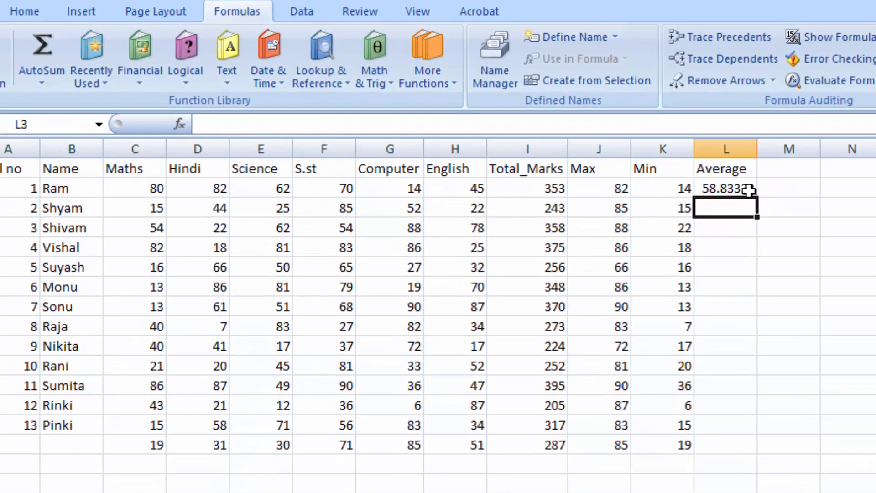
left_click(755, 206)
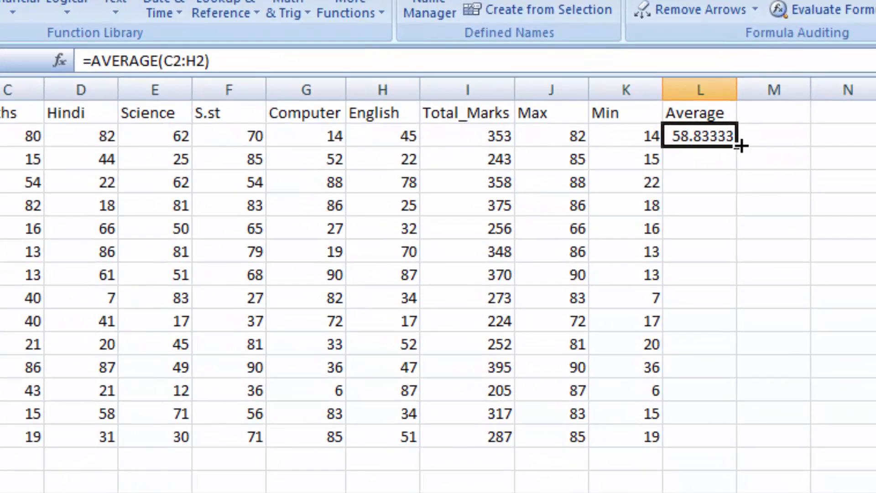
double_click(740, 146)
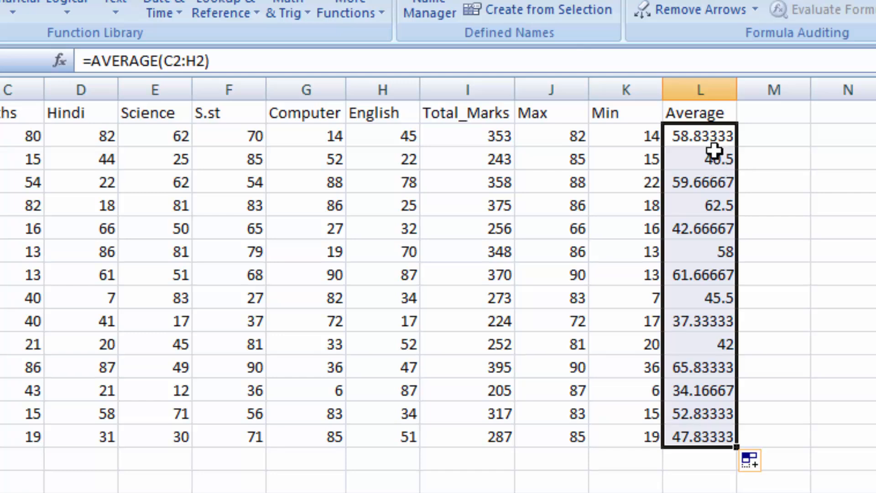
- Enter the column header Per in cell M1 for the percentage
left_click(756, 112)
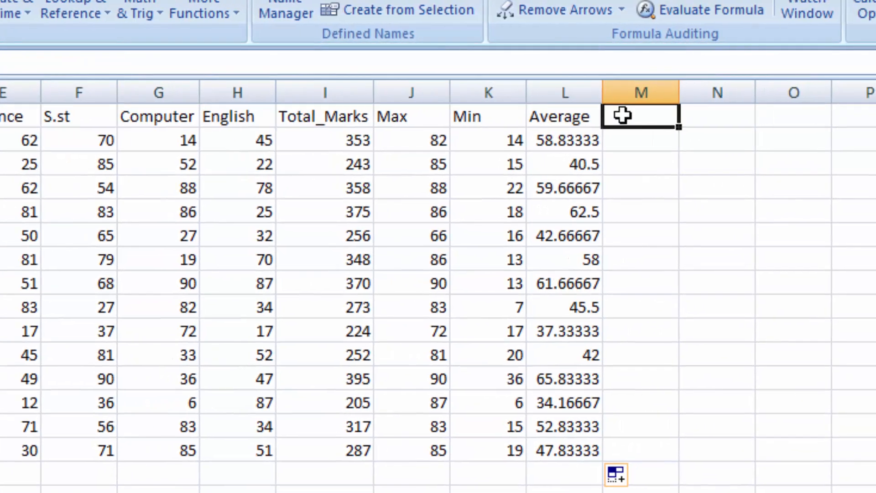
type("P")
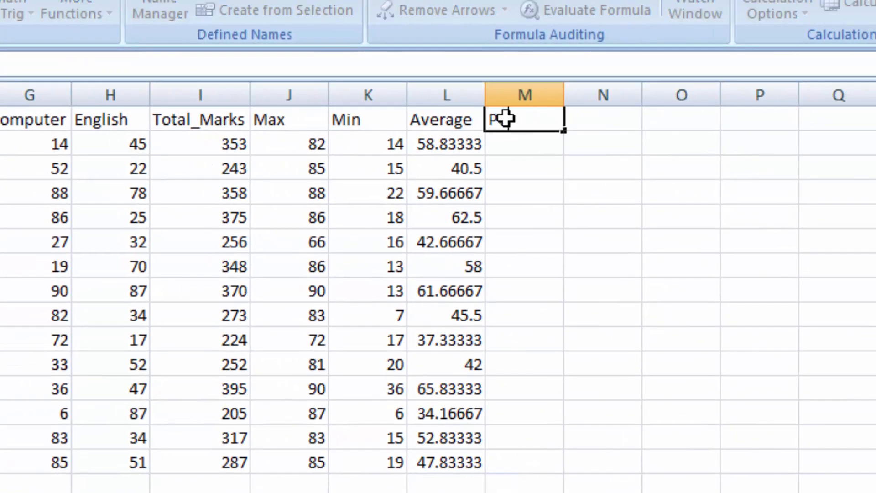
type("er")
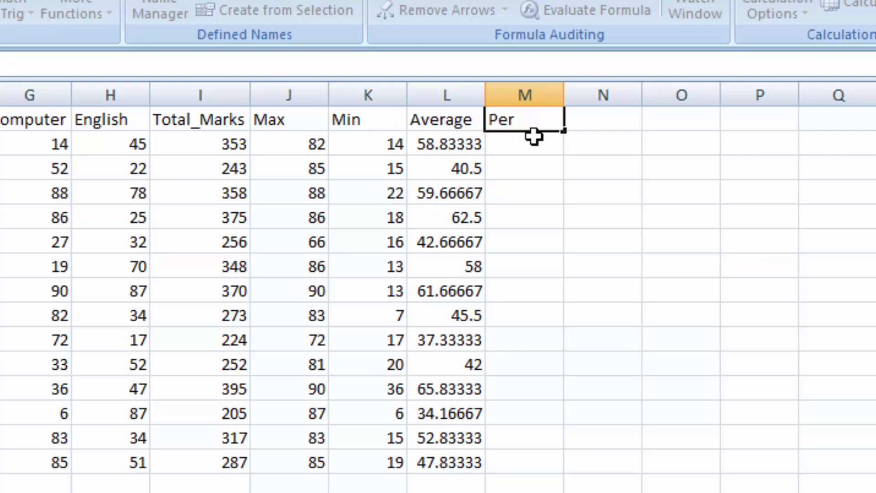
- Calculate the first student's percentage in cell M2 with =I2*100/600 and fill the formula down the Per column
left_click_drag(533, 142, 481, 153)
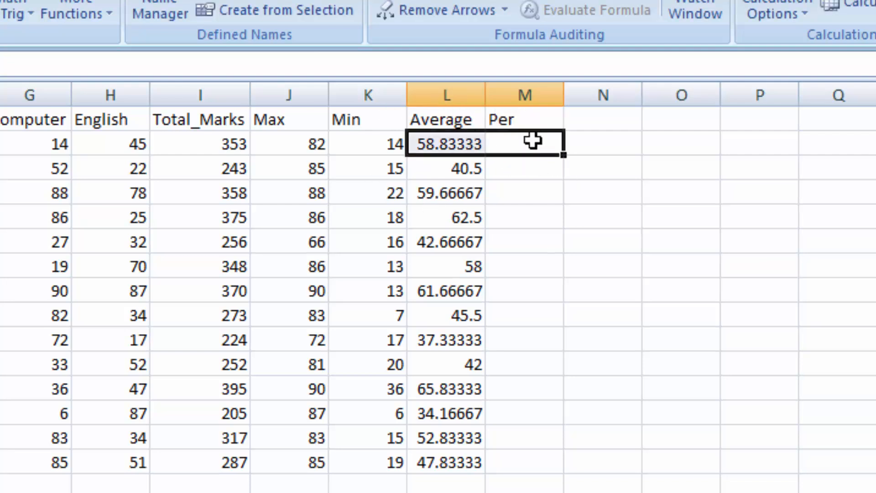
left_click(533, 141)
type("=")
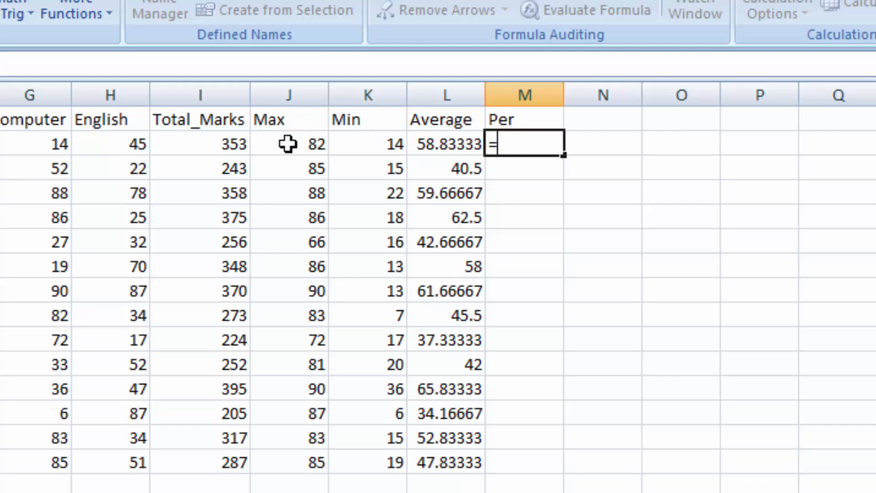
left_click(215, 145)
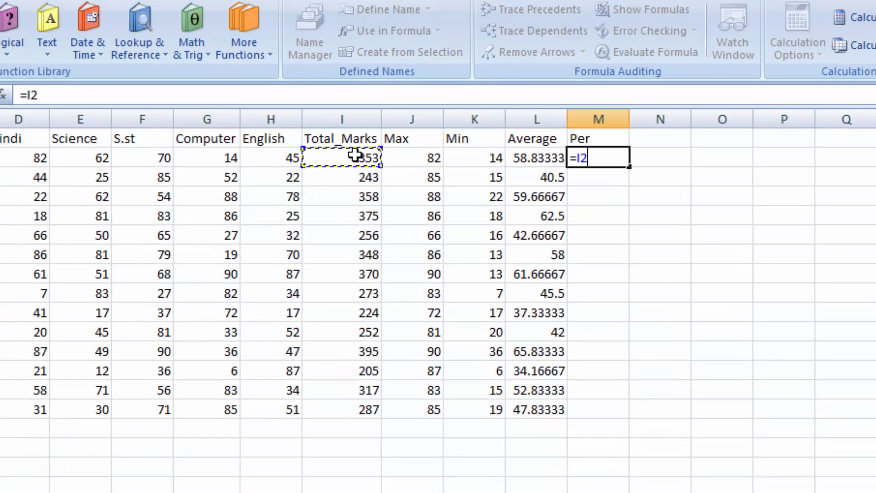
type("*")
type("100")
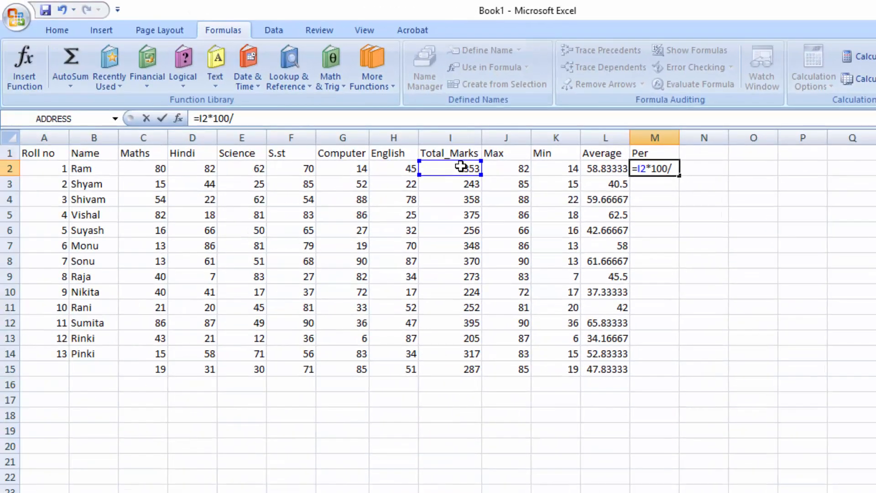
type("/")
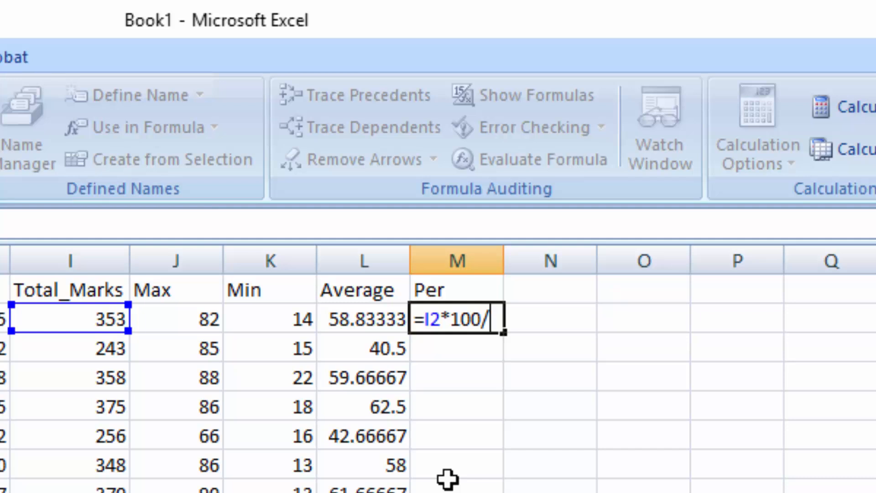
type("600")
key("Return")
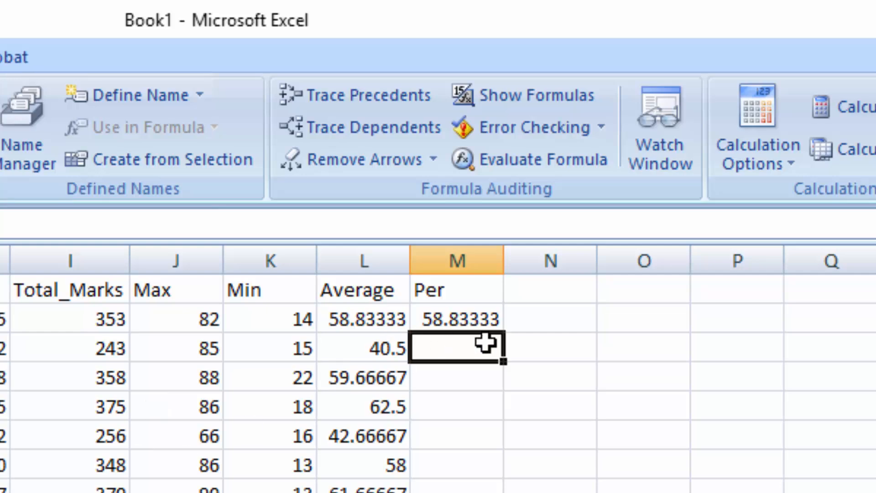
left_click(492, 323)
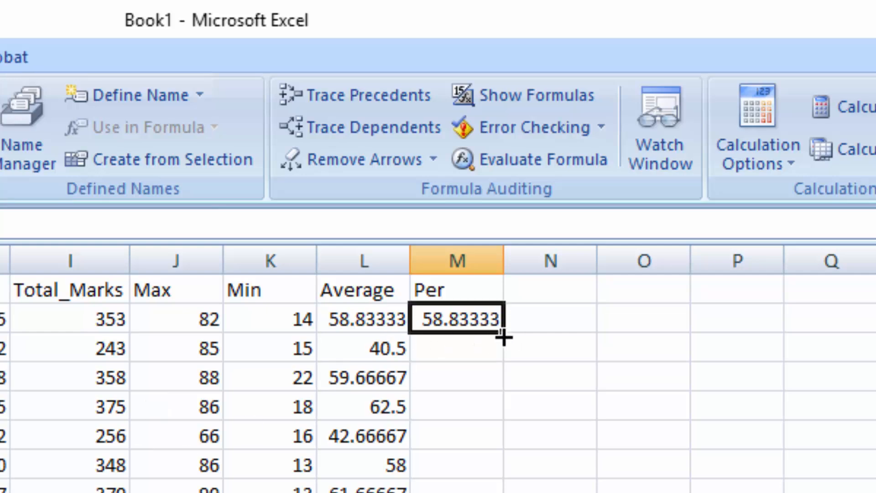
double_click(503, 337)
- Enter the column header Grade in cell N1
left_click(541, 290)
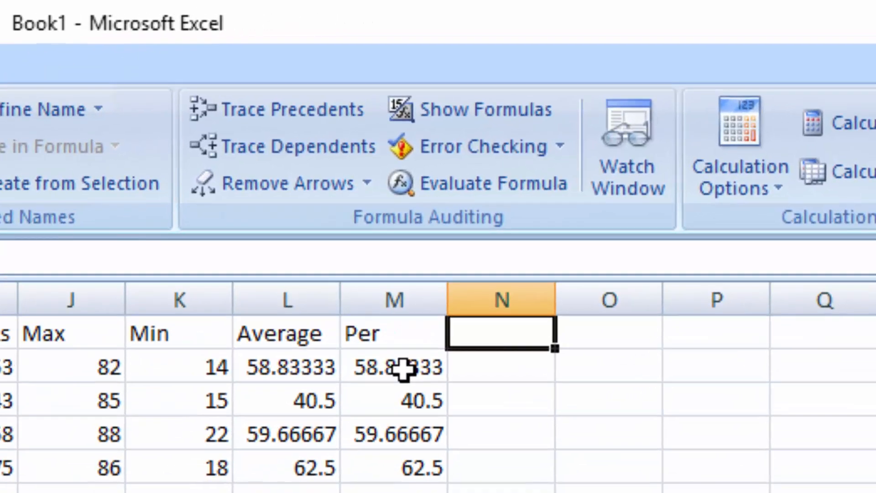
type("F")
key("BackSpace")
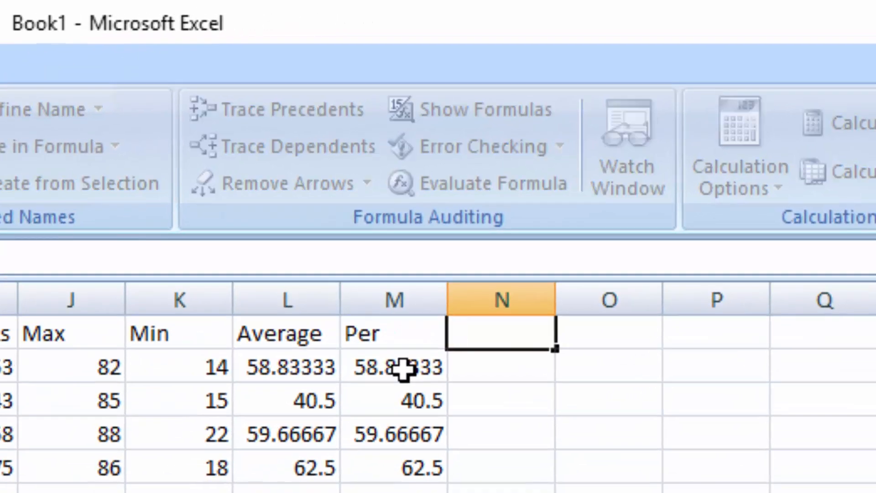
type("Gra")
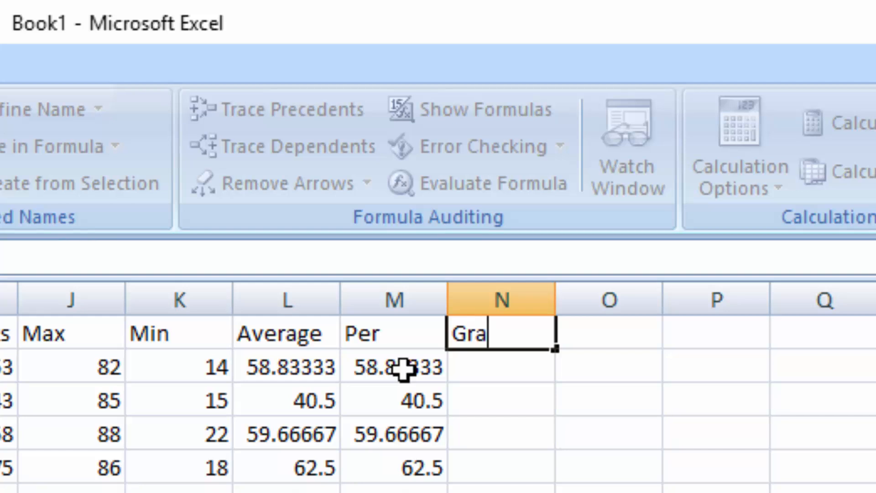
type("dwe")
key("BackSpace")
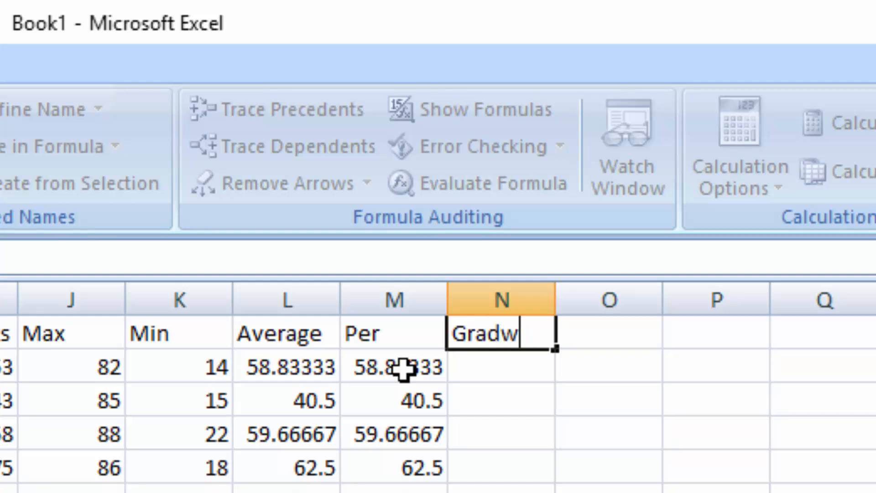
key("BackSpace")
key("BackSpace")
type("de")
- Start a nested IF formula in cell N2 that returns "A+" when the average in L2 is >=85
left_click(529, 367)
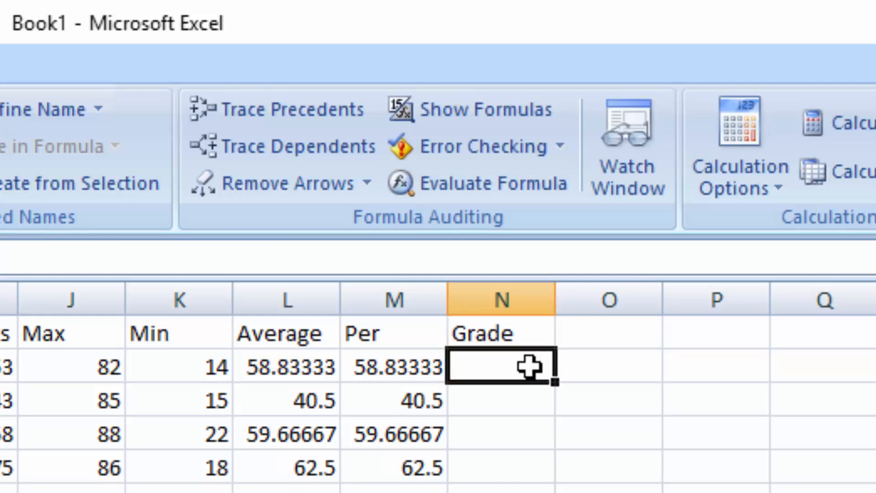
type("=if")
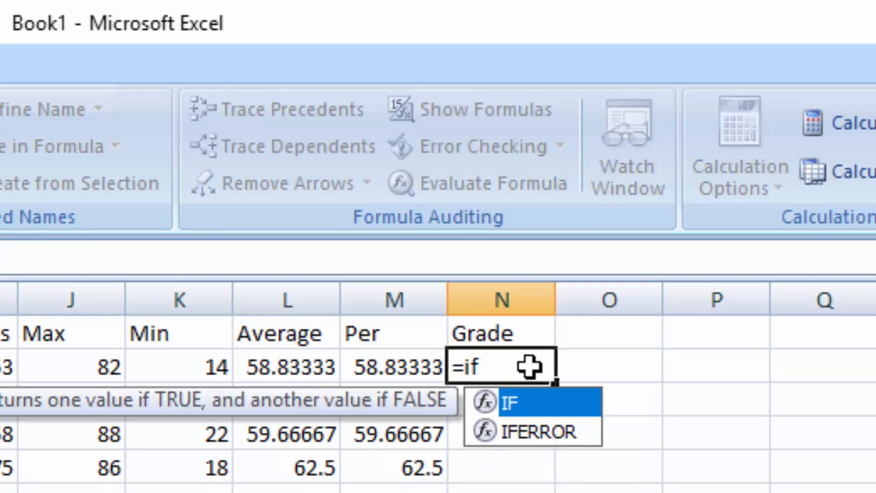
key("Tab")
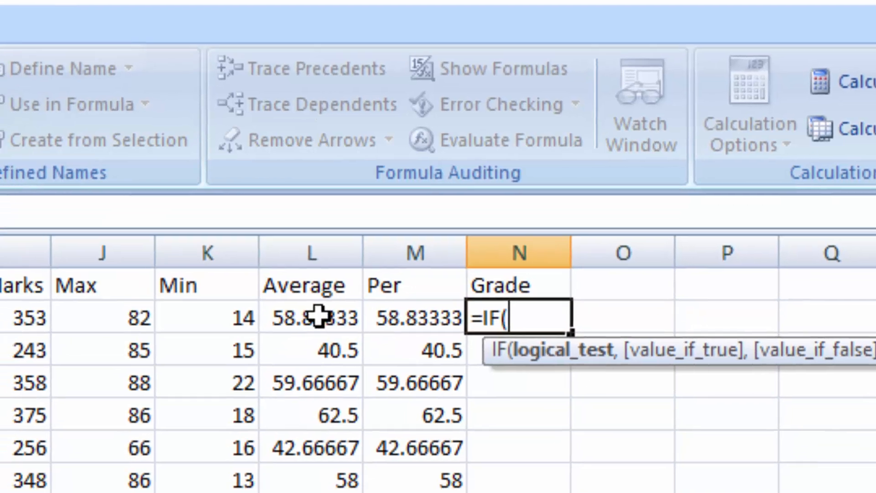
left_click(312, 372)
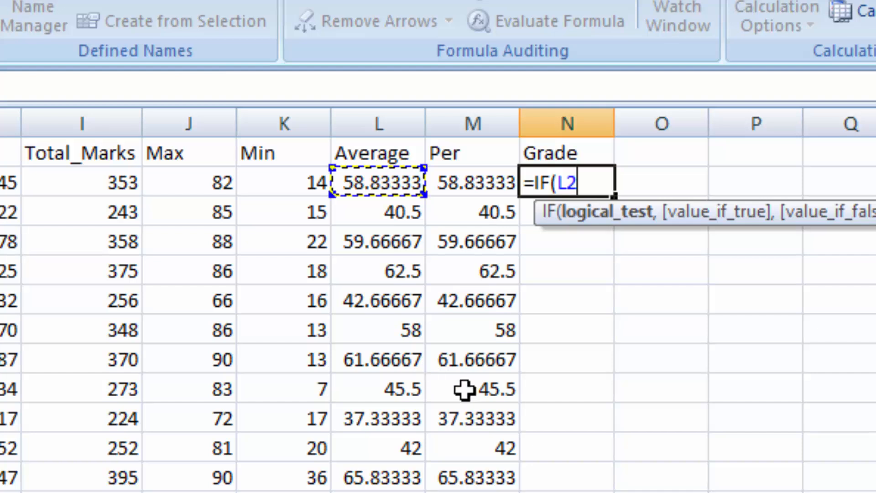
type(">=")
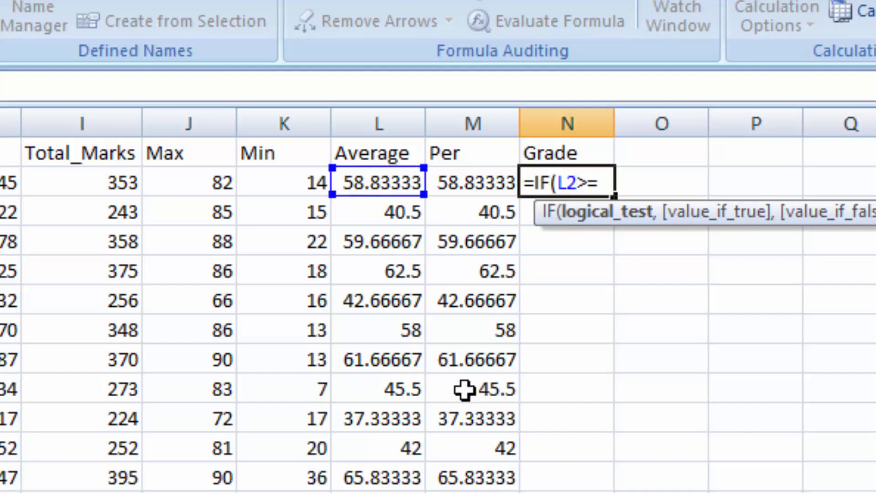
type("85,\"")
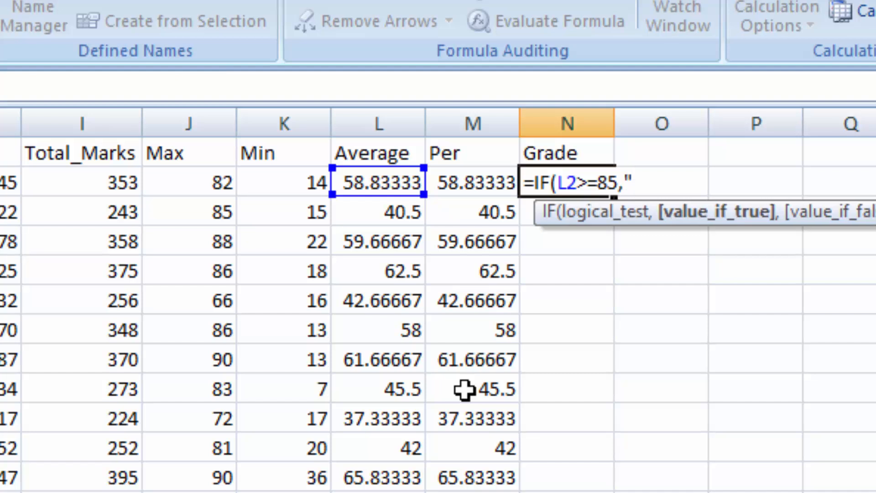
type("A+\",if")
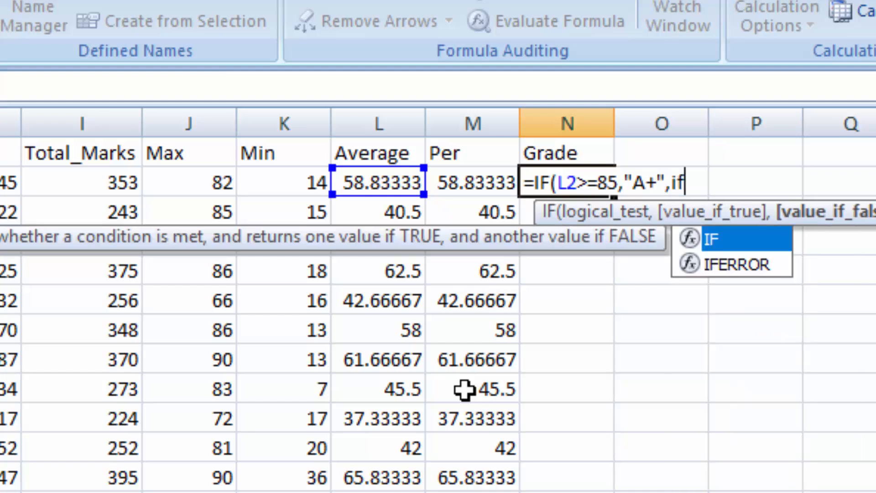
- Add a nested IF to the N2 grade formula that returns "A" when L2>=75
key("Tab")
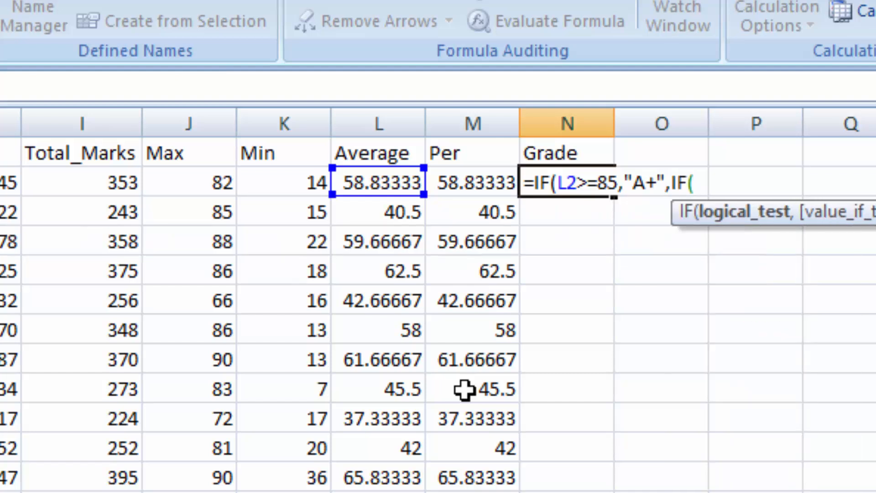
left_click(373, 184)
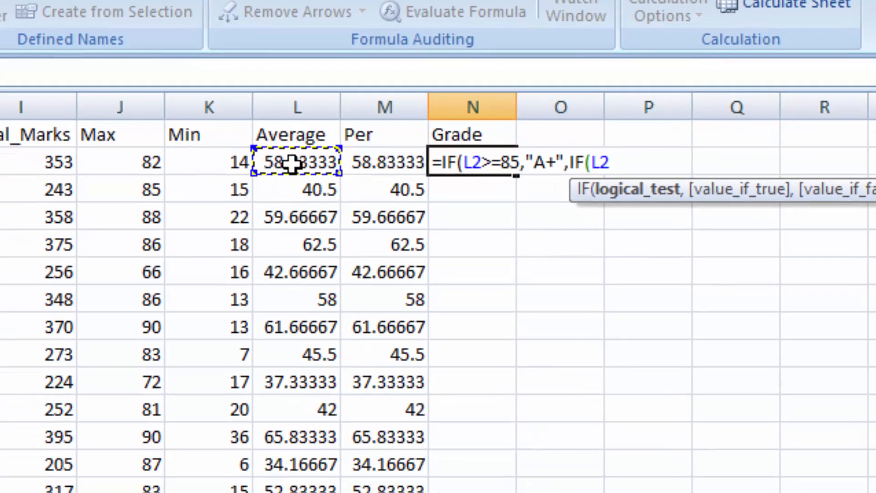
type(">=")
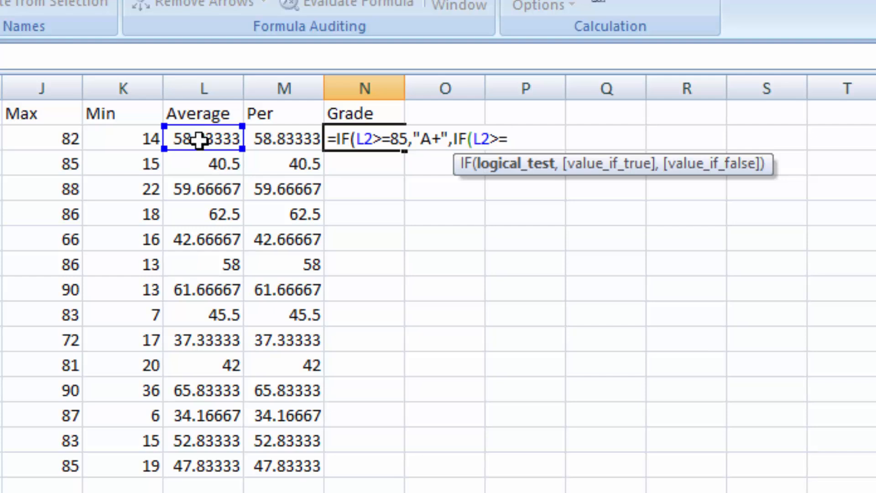
type("75,\"A")
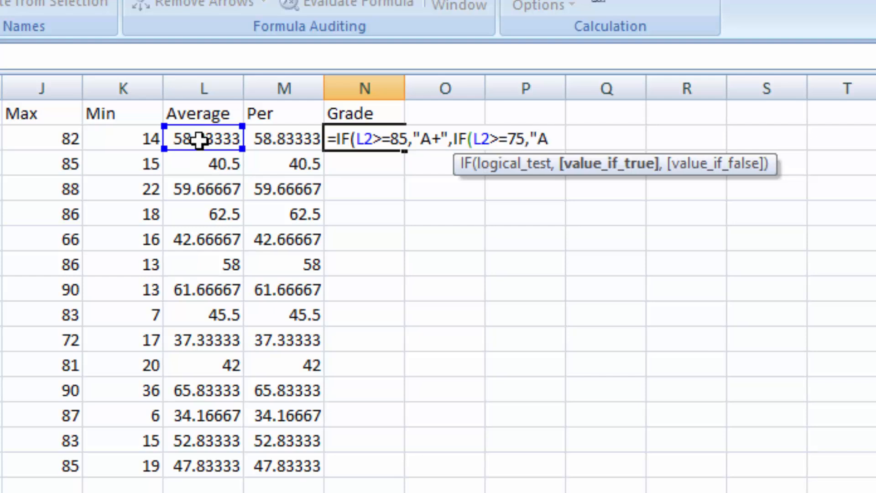
type("\",IF(")
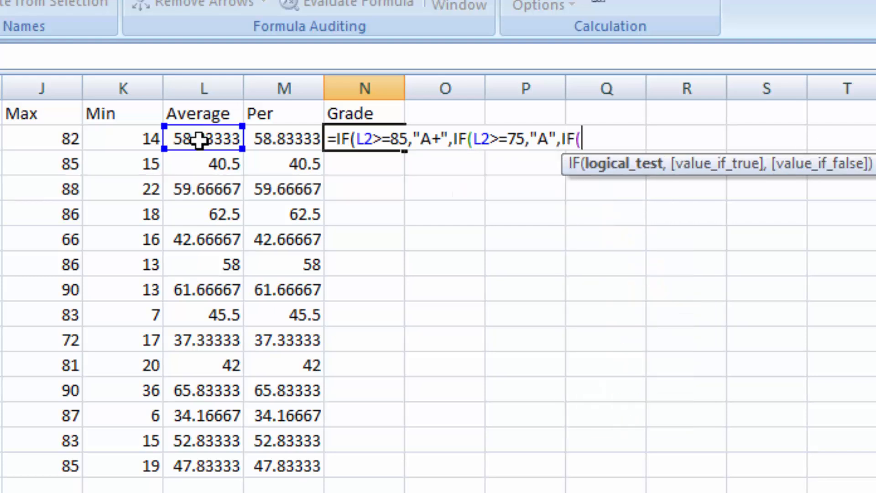
- Extend the N2 grade formula with a nested IF that returns "B" when L2>=65
left_click(199, 140)
type(">=")
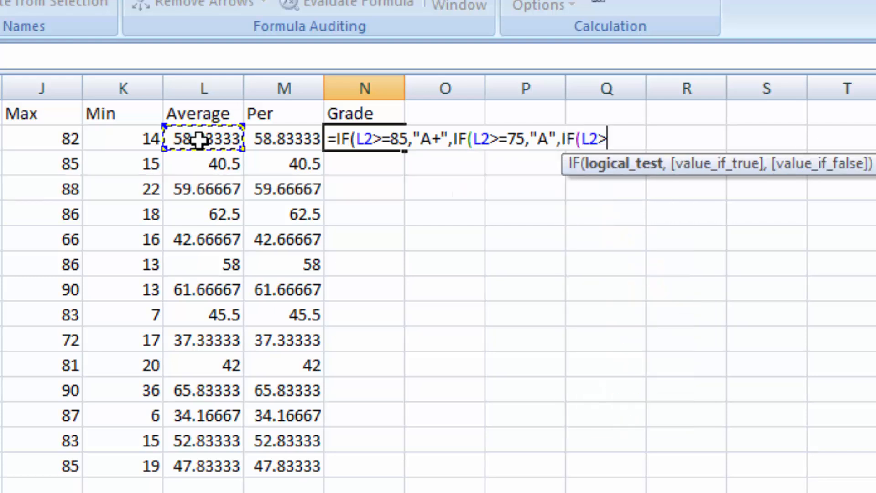
type("5")
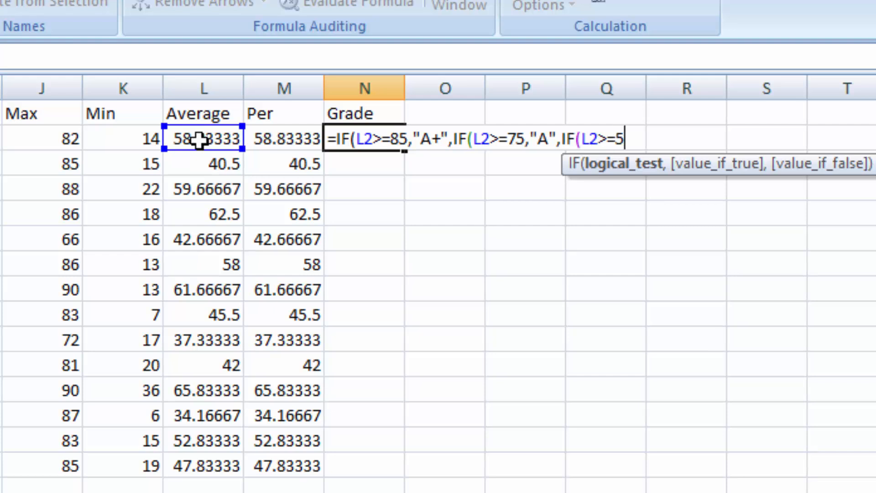
key("BackSpace")
type("65,\"B\",if")
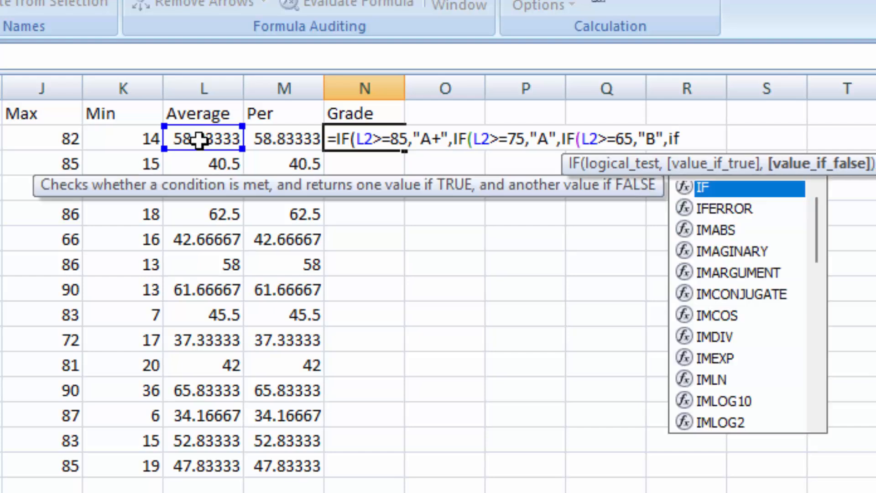
- Extend the N2 grade formula with a nested IF that returns "C" when L2>=55
key("Tab")
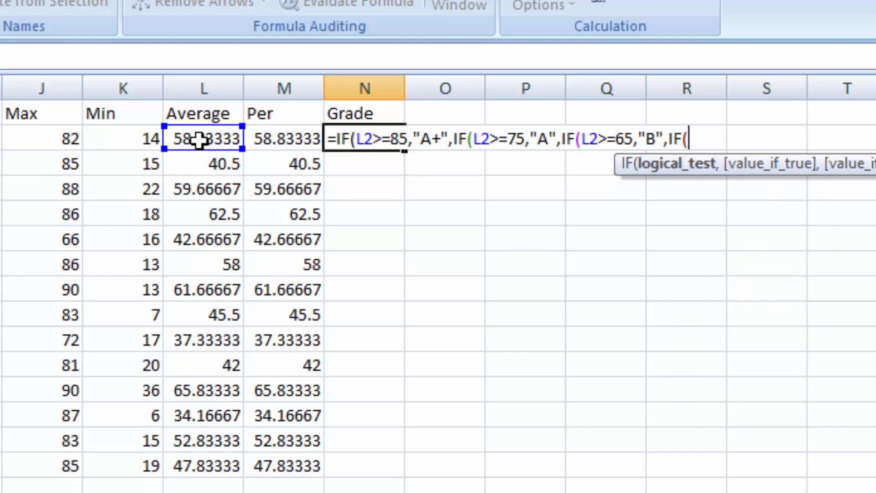
left_click(198, 140)
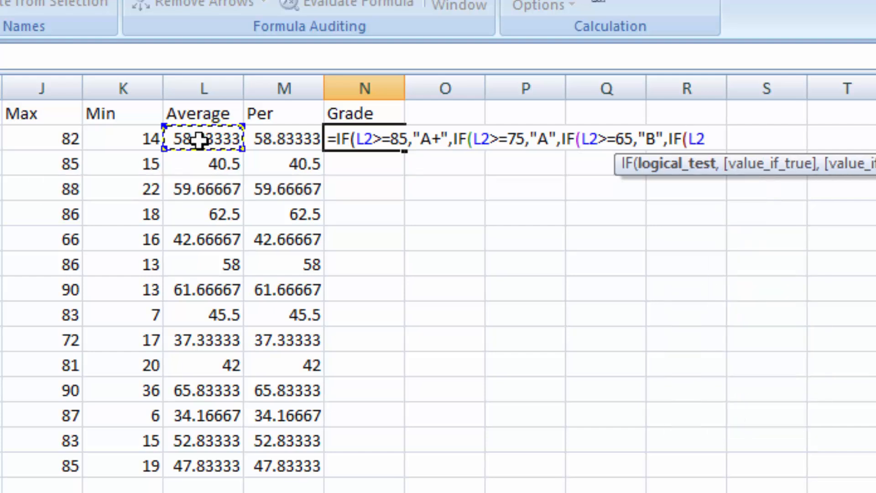
type(">=")
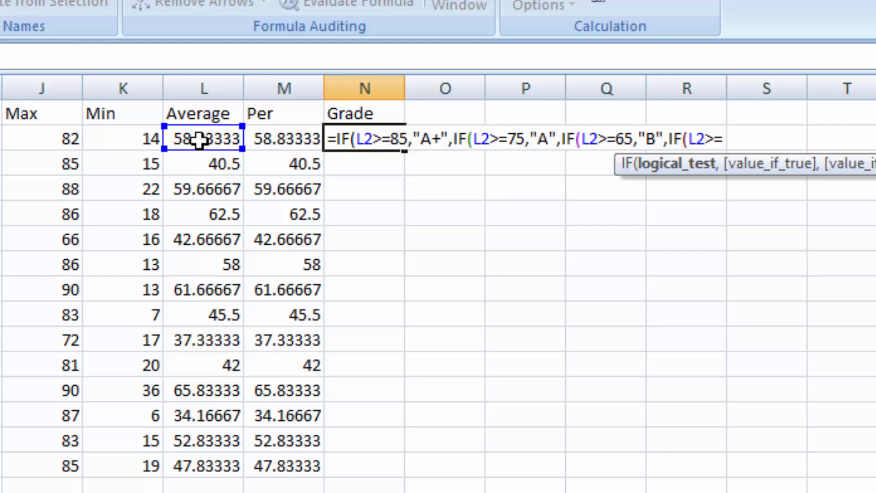
type("55,\"")
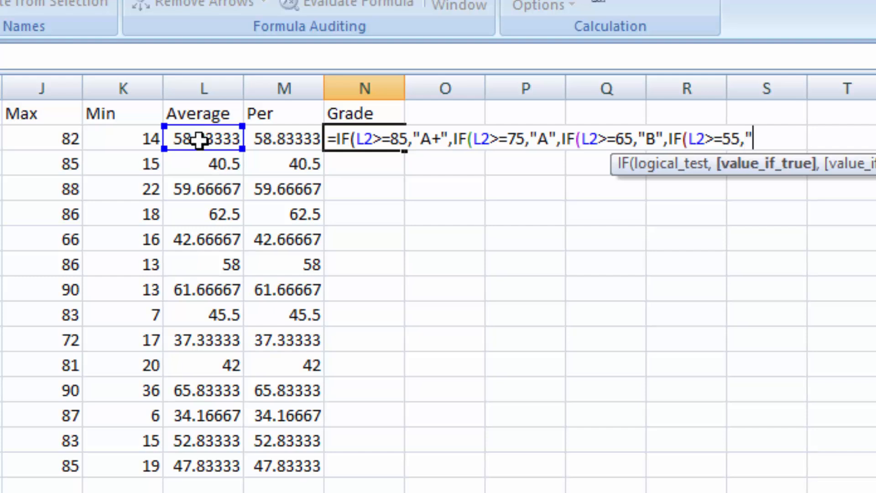
type("C\",i")
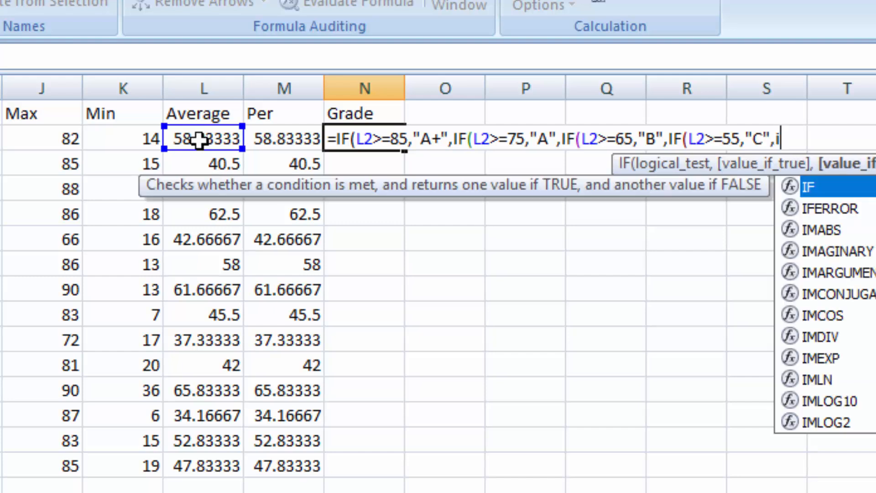
type("f(")
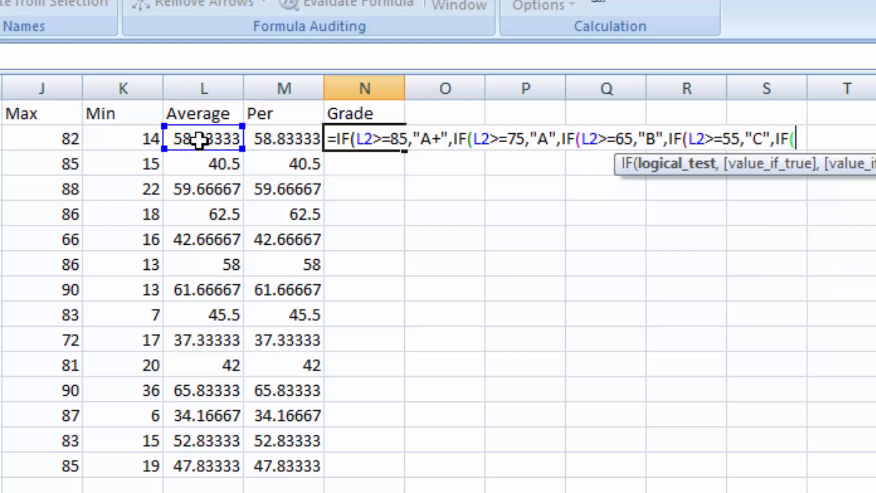
- Extend the N2 grade formula with a nested IF that returns "D" when L2>=50
left_click(199, 139)
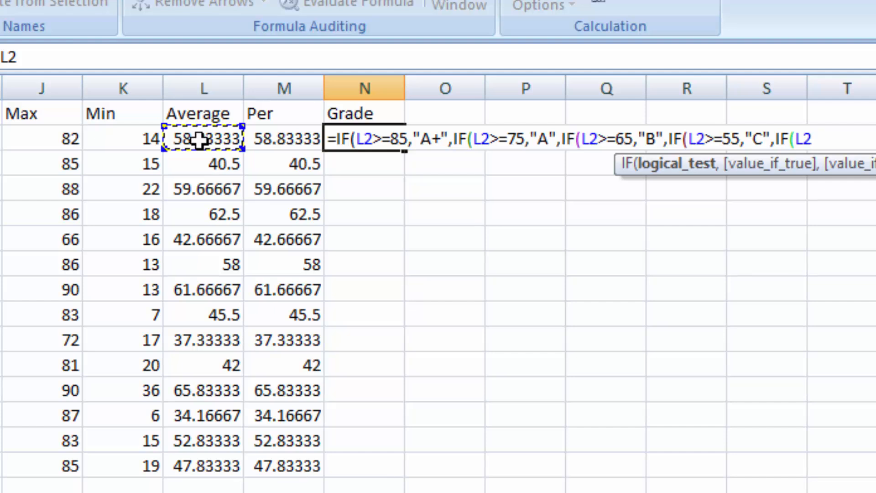
type(">")
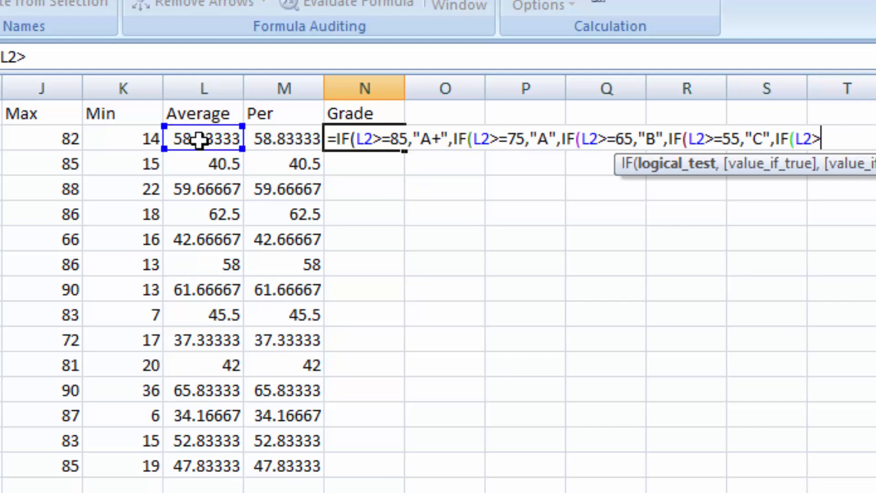
type("=50,")
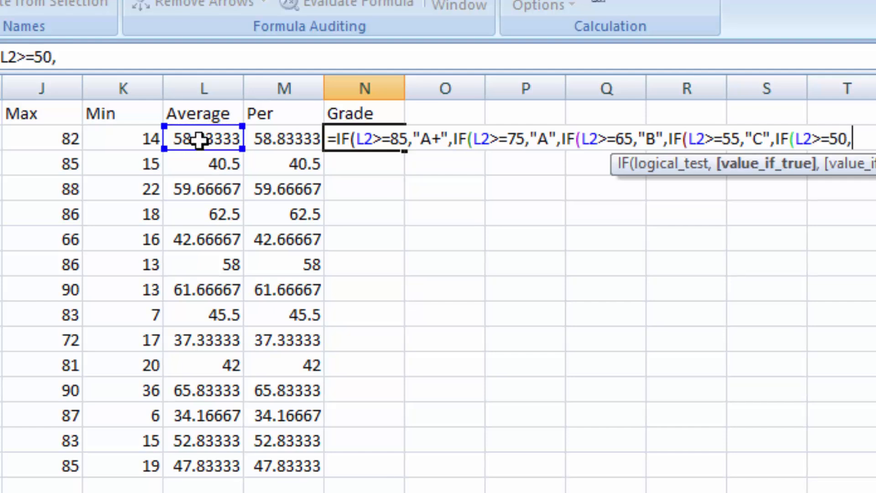
type("\"D\",")
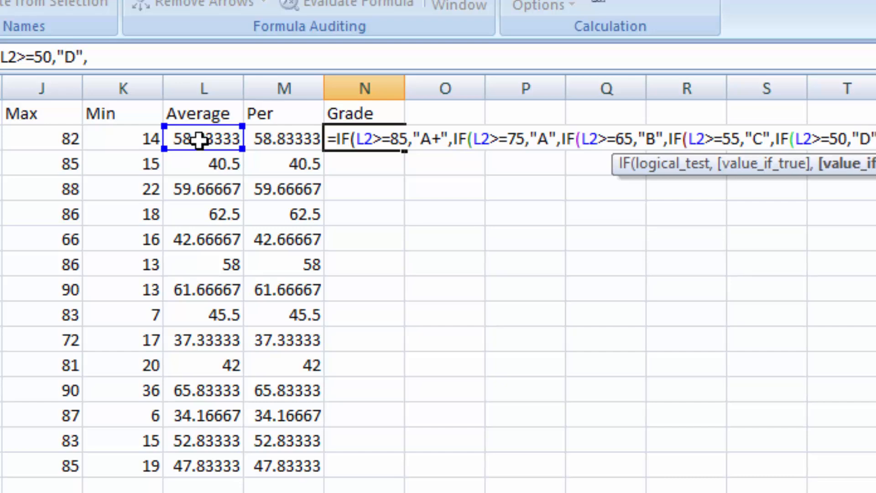
type("\"Fa")
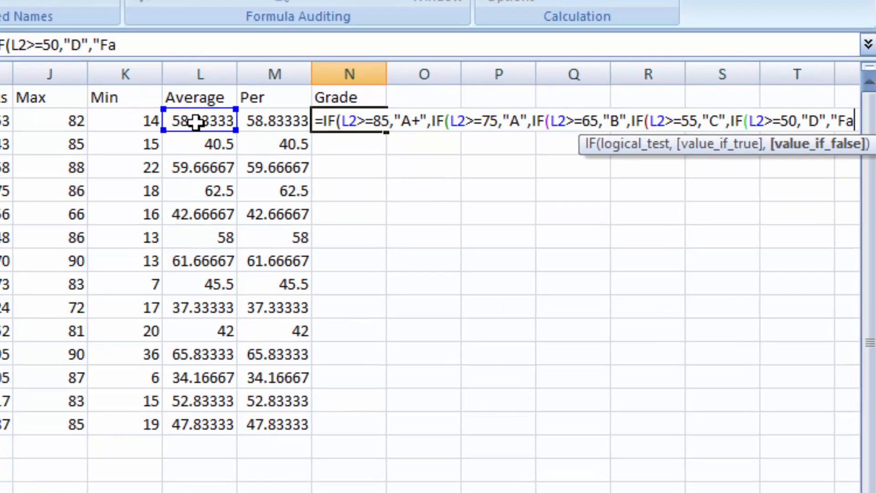
type("iled")
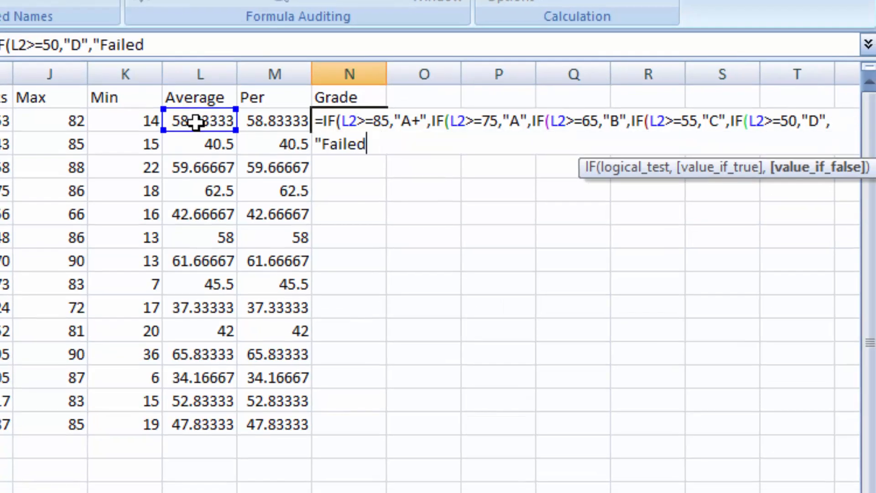
type("\")")
- Complete the N2 grade formula with "Failed" for all other averages, closing all five IFs, and fill it down to N15
type("))")
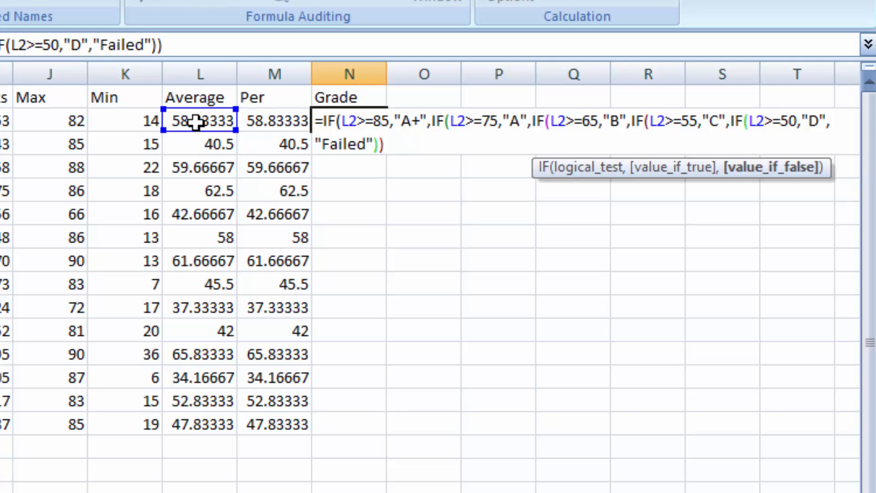
type("))")
key("Return")
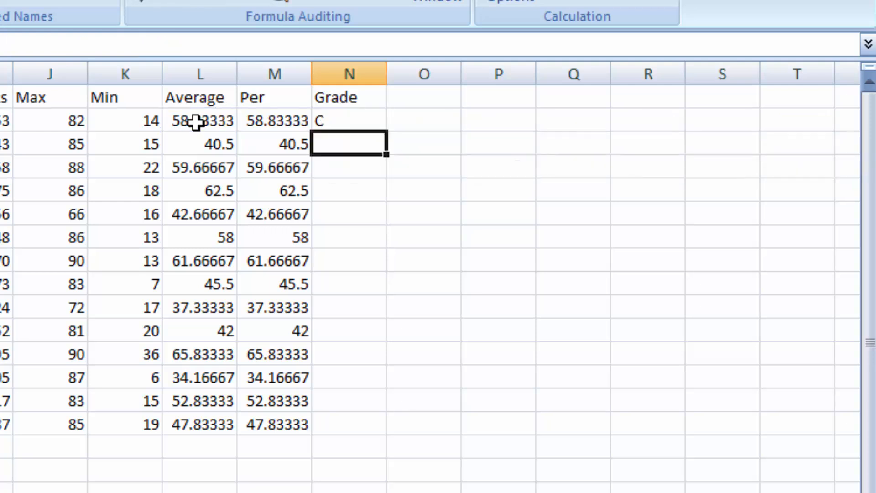
left_click(350, 119)
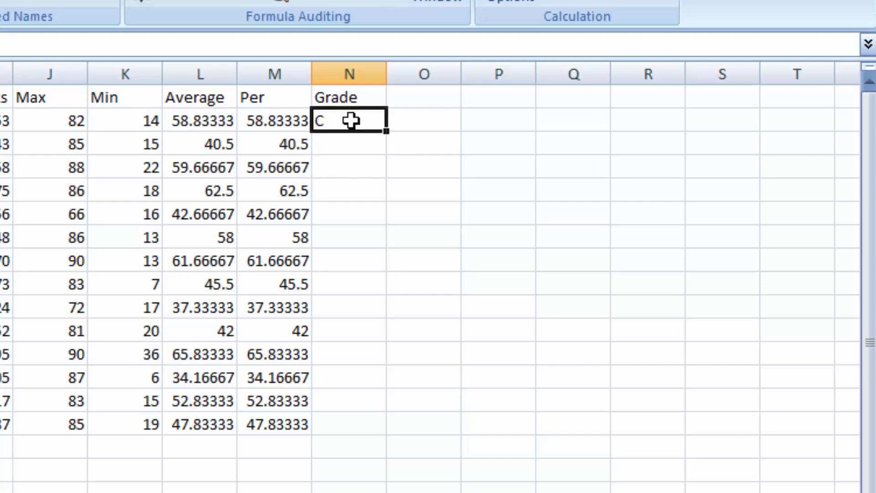
double_click(388, 132)
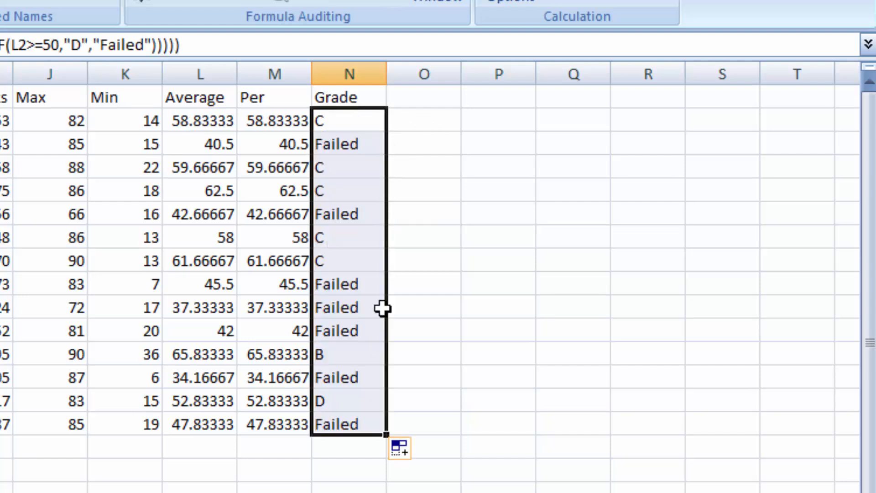
- Fill in the missing entry in row 15 with roll number 14 and the student's name
left_click(349, 468)
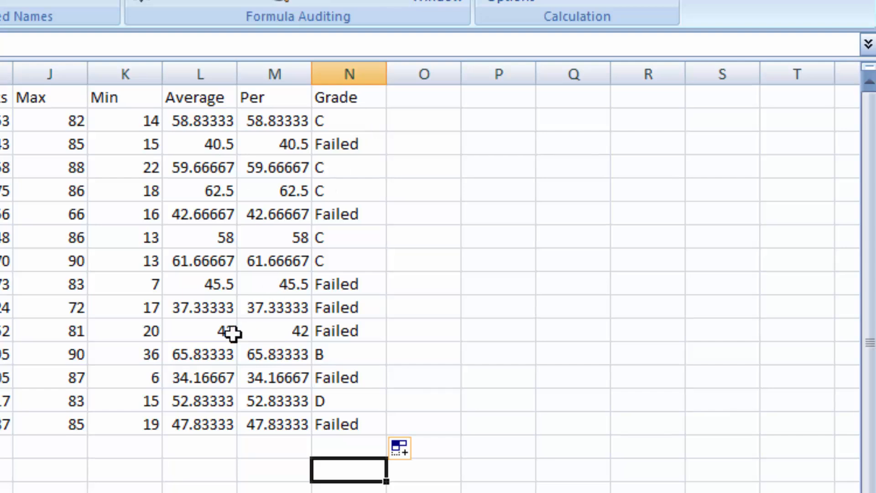
left_click(1, 469)
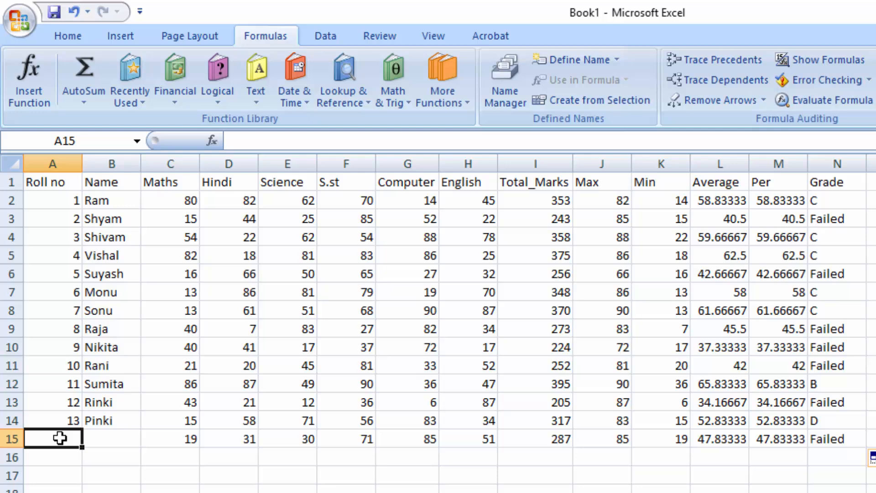
type("14")
key("Tab")
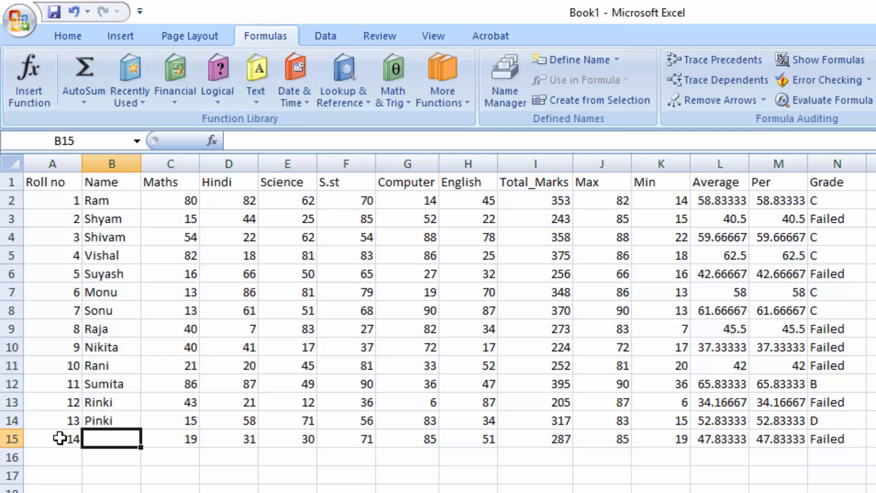
type("Sujeet")
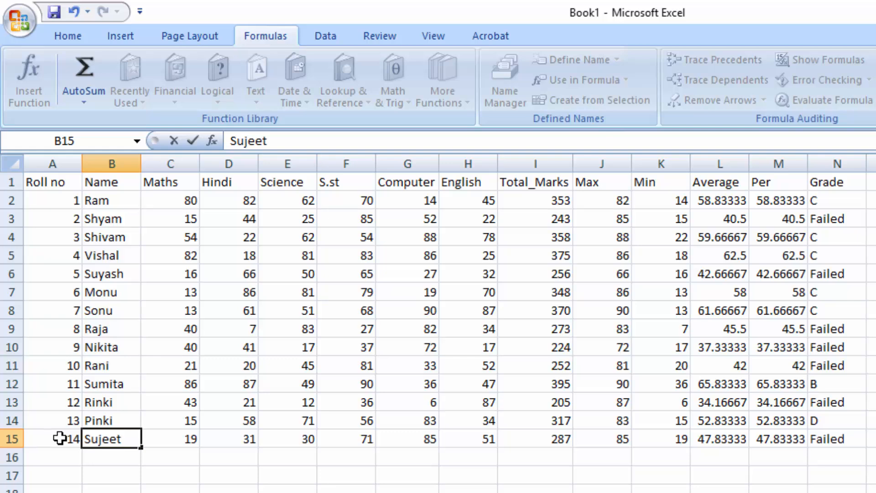
left_click(371, 332)
- Apply all borders to the whole marks table, A1:N15
left_click(364, 276)
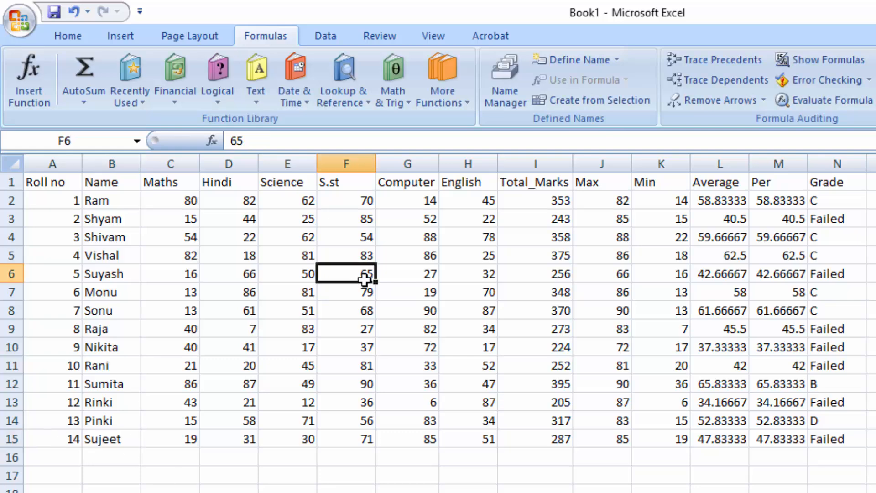
key("ctrl+a")
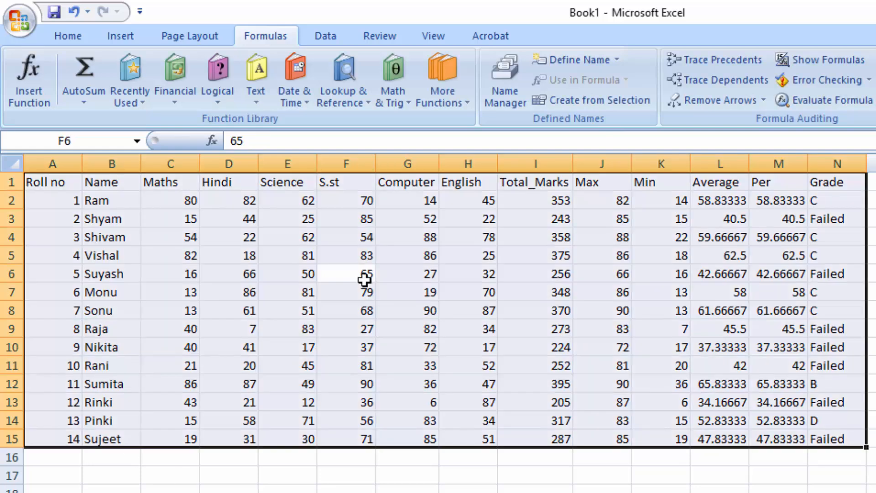
key("alt")
key("h")
key("b")
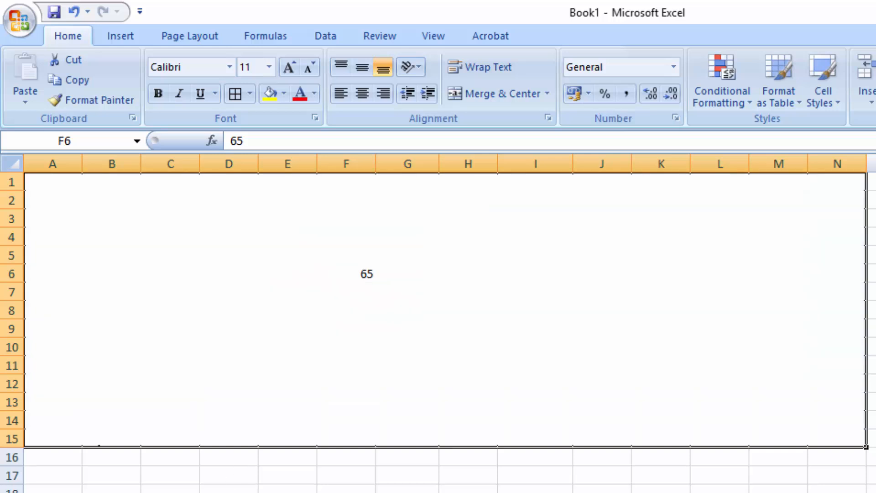
left_click(288, 488)
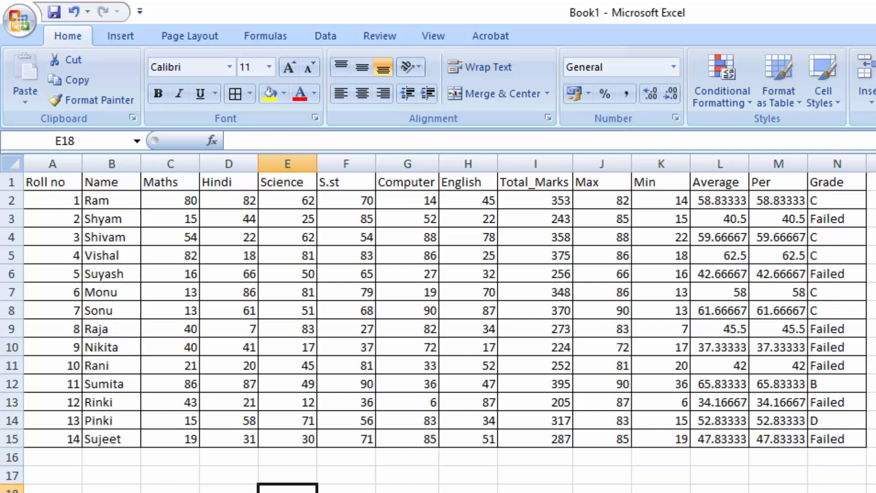
- Copy the header row A1:N1 and paste it at A18
left_click(69, 491)
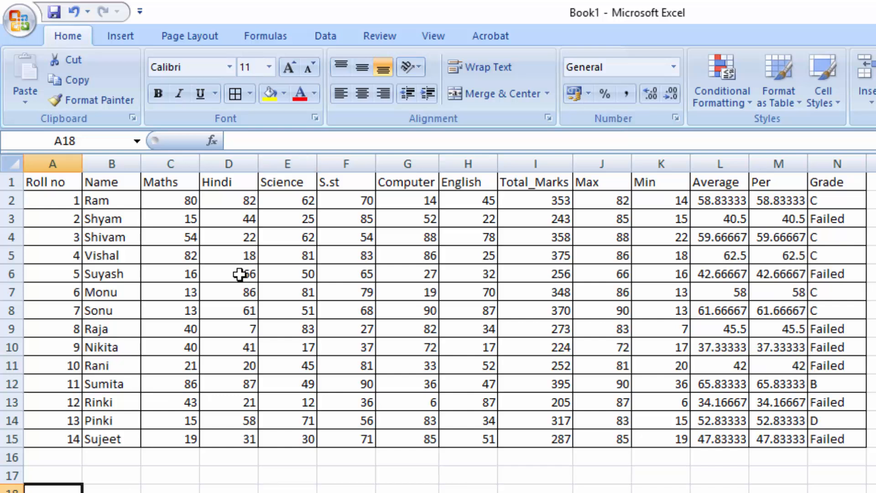
left_click_drag(33, 180, 820, 176)
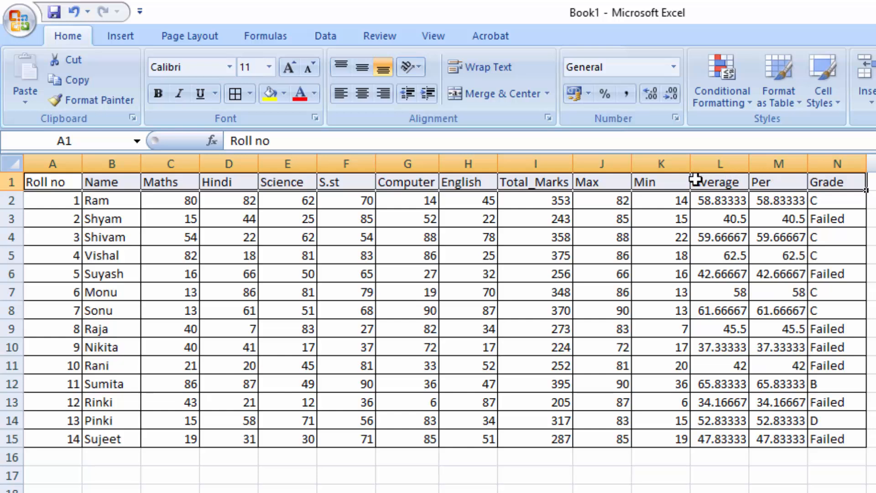
right_click(667, 184)
left_click(705, 182)
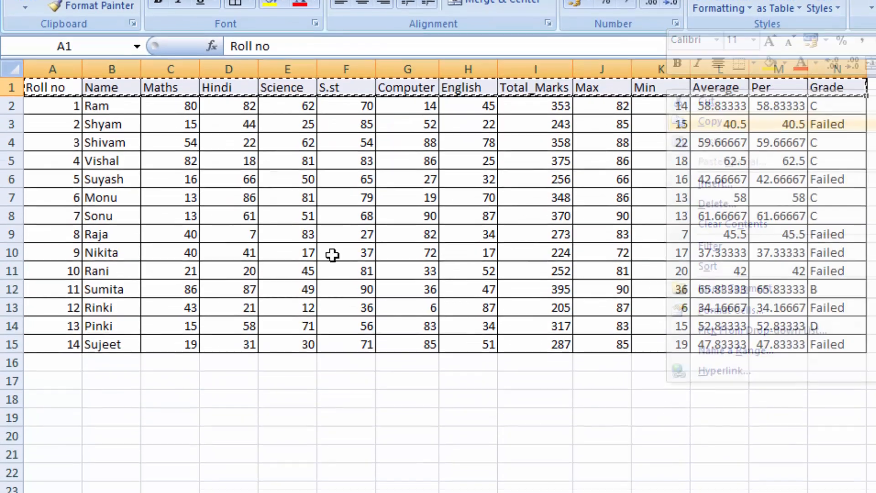
left_click(62, 458)
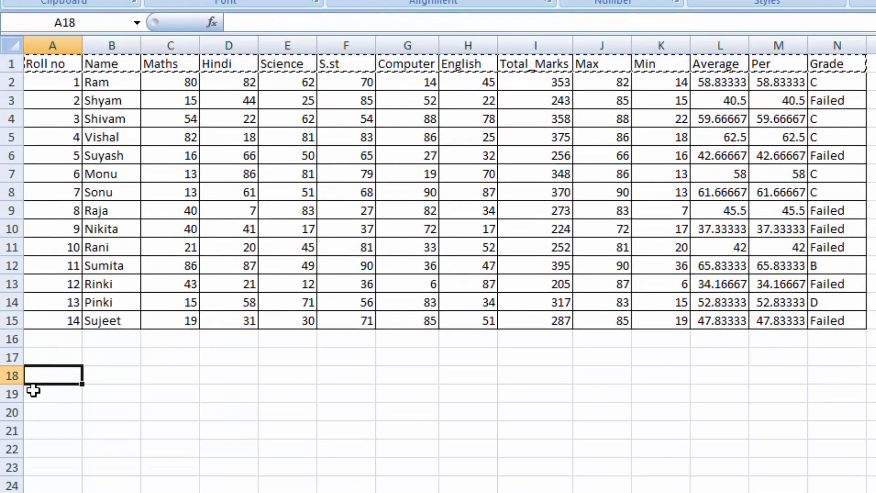
key("ctrl+v")
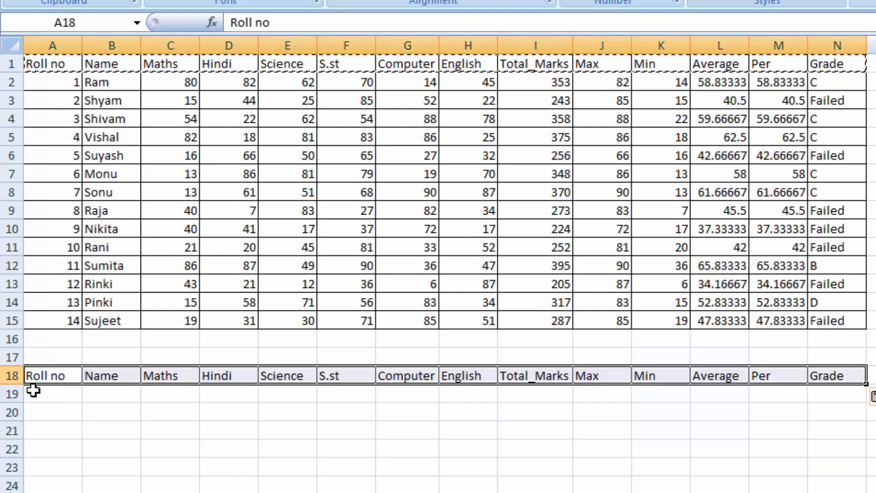
left_click(49, 390)
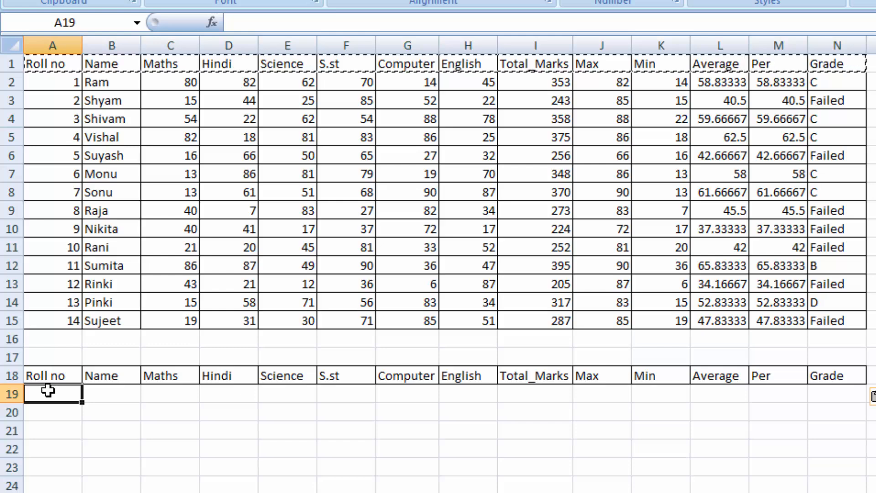
type("=")
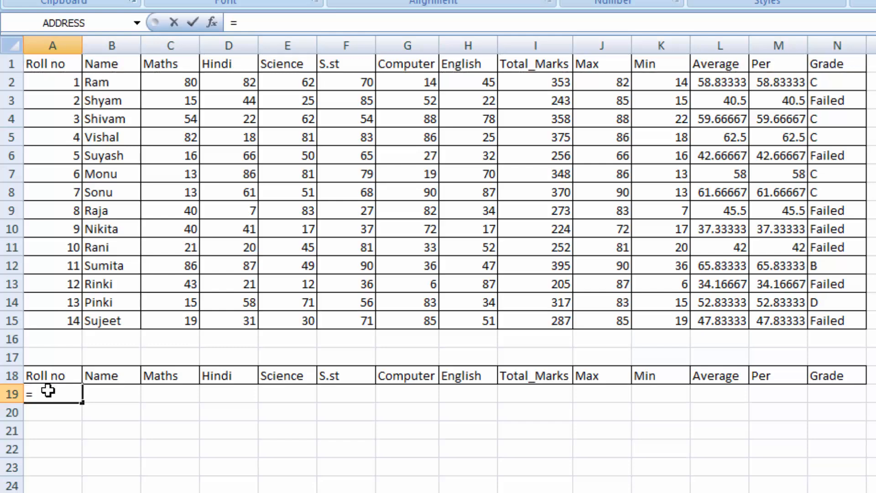
key("Escape")
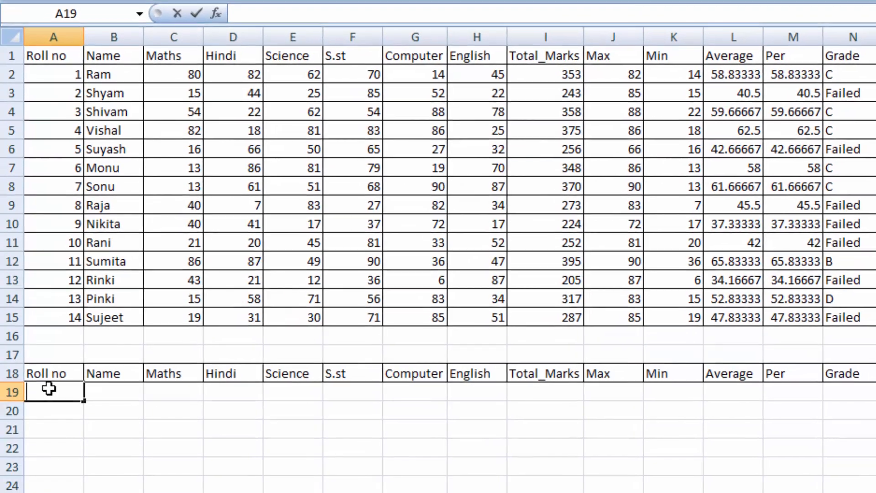
left_click(184, 435)
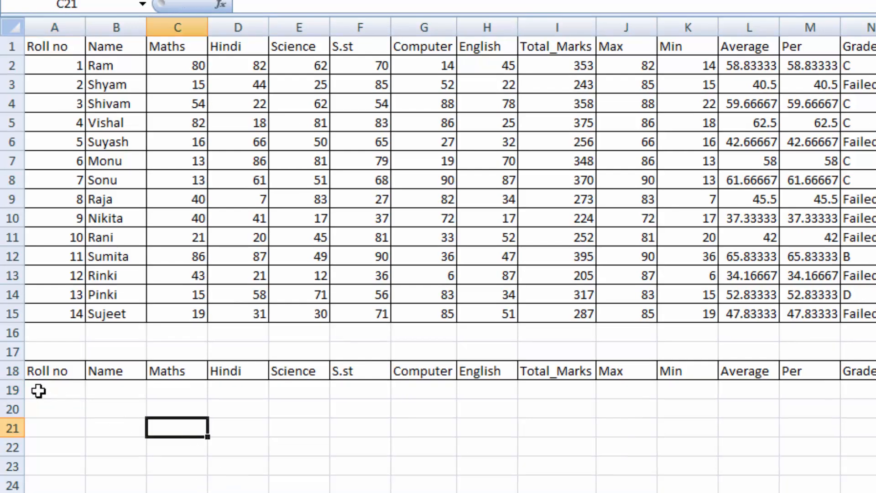
- Add a list validation to A19 with source =$A$2:$A$15, and pick roll number 5 from its dropdown
left_click(38, 390)
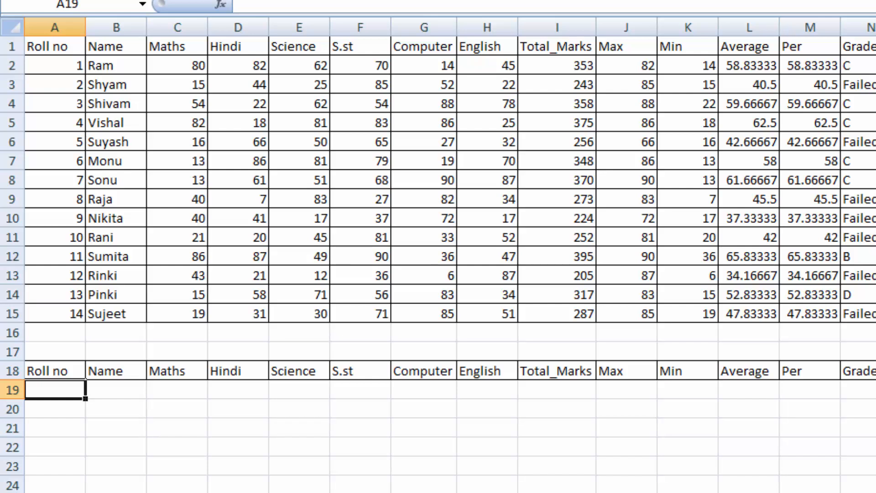
left_click(744, 0)
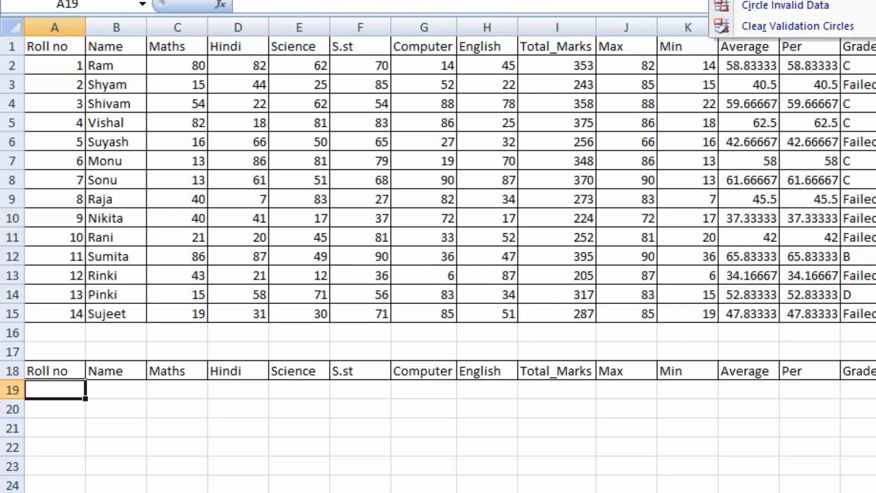
left_click(747, 0)
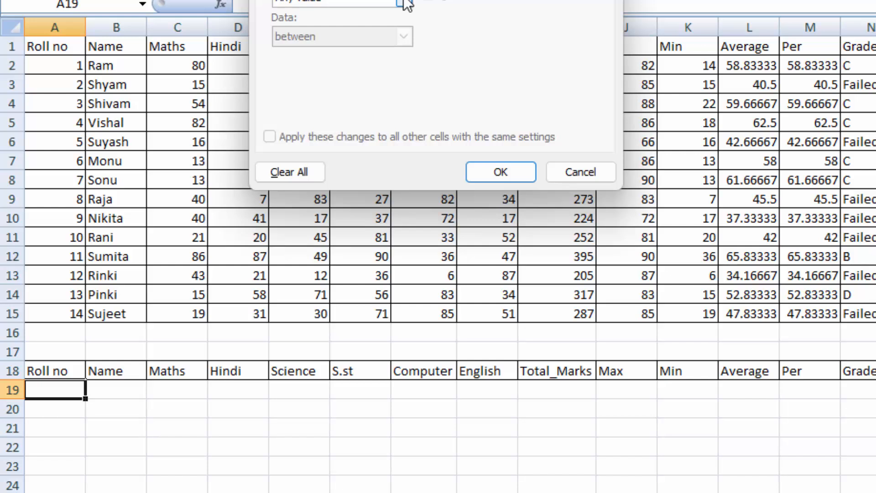
left_click(407, 5)
left_click(332, 62)
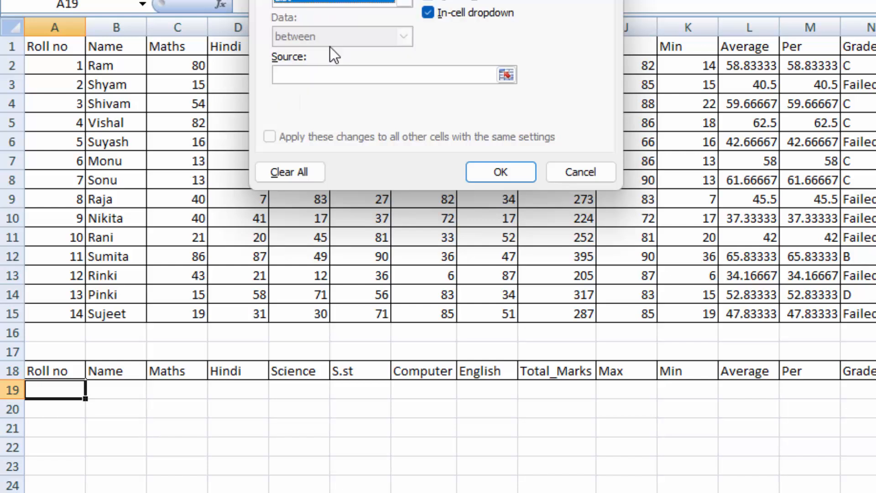
left_click(331, 77)
left_click_drag(39, 66, 66, 312)
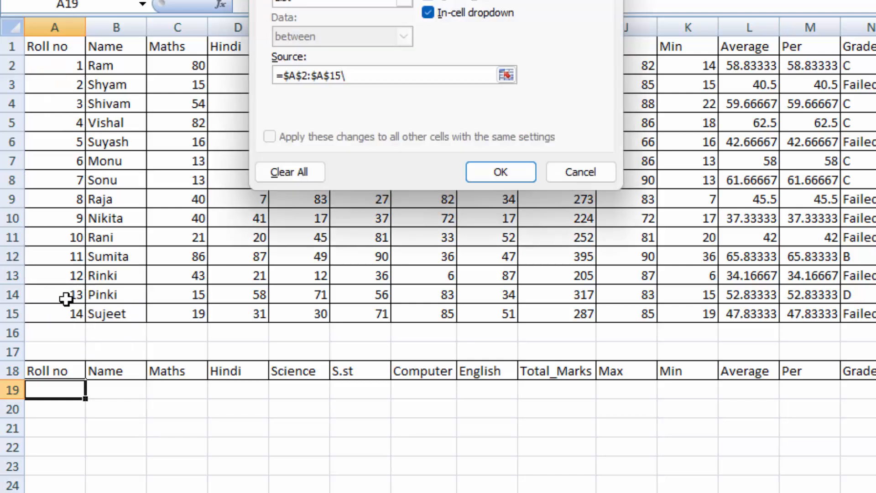
key("Return")
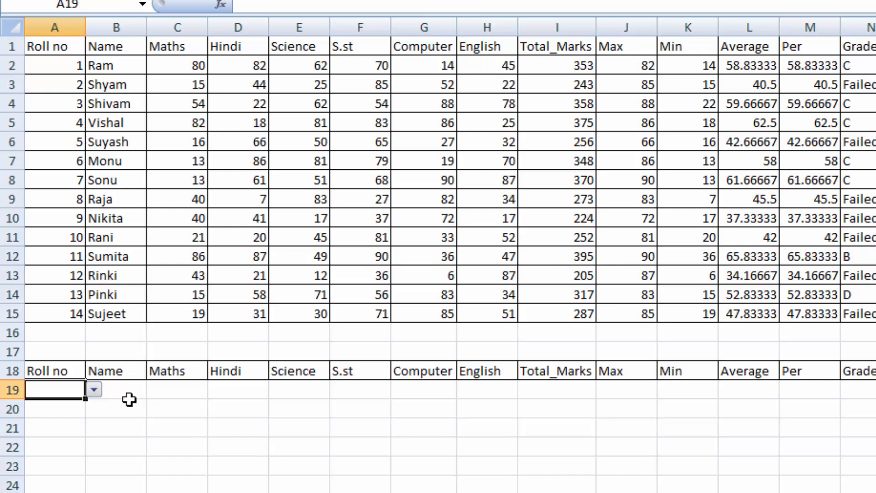
left_click(93, 390)
left_click(48, 459)
- Start a VLOOKUP formula in B19 with the roll number in A19 as the lookup value
left_click(128, 391)
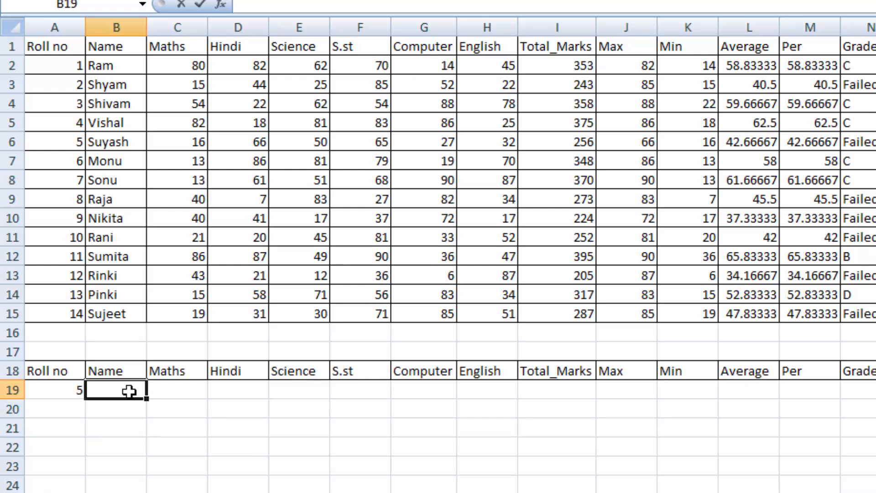
type("=")
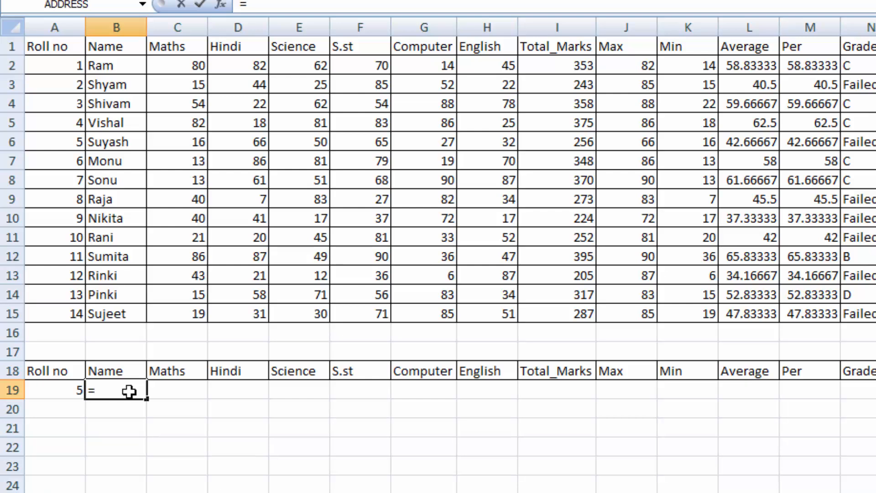
type("vl")
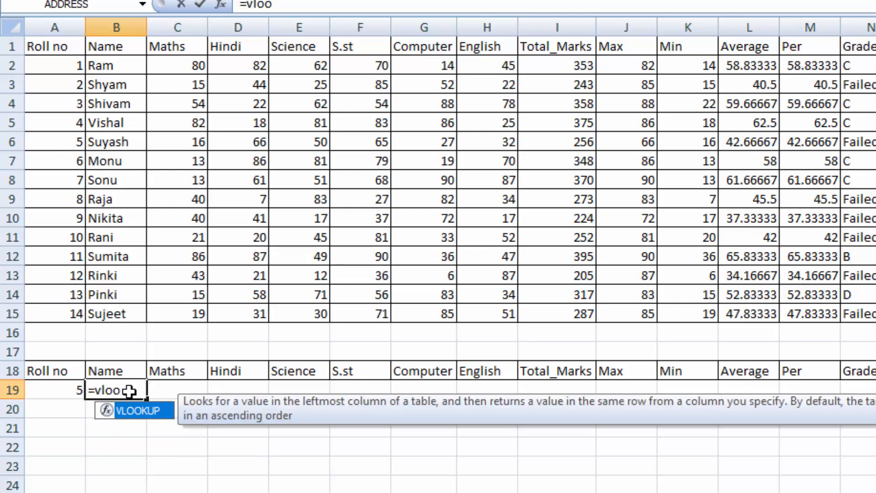
type("oo")
key("Tab")
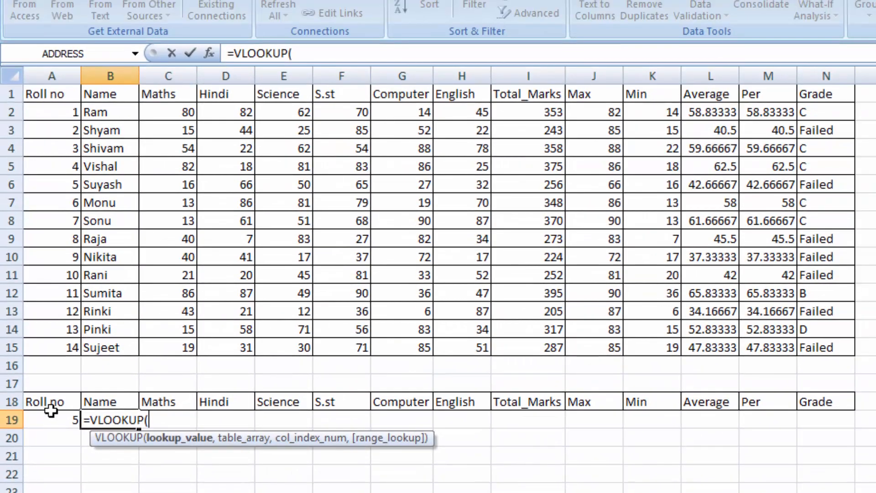
left_click(49, 418)
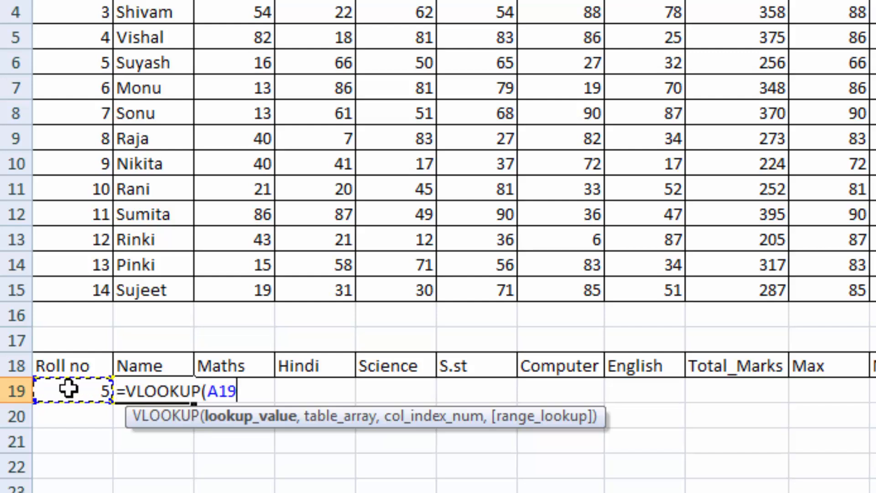
type(",")
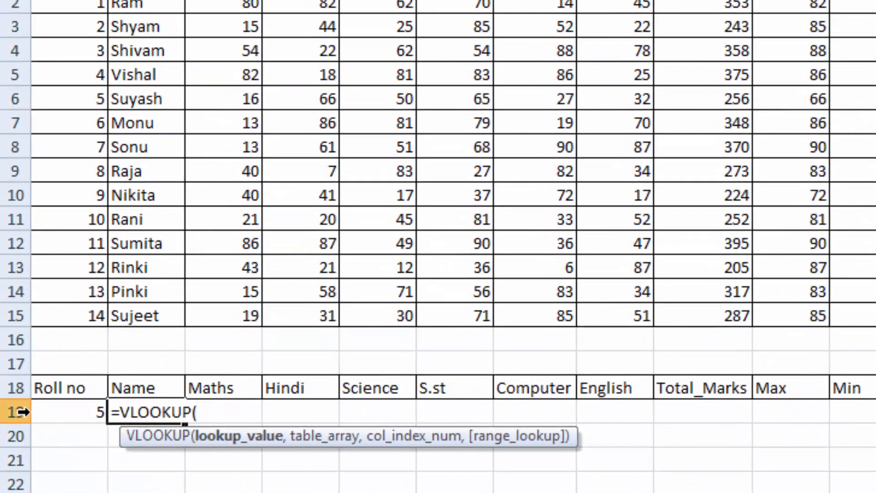
- Lock the lookup column and complete B19 as =VLOOKUP($A19,$A$2:$N$15,COLUMNS($A18:$B18),0)
left_click(66, 410)
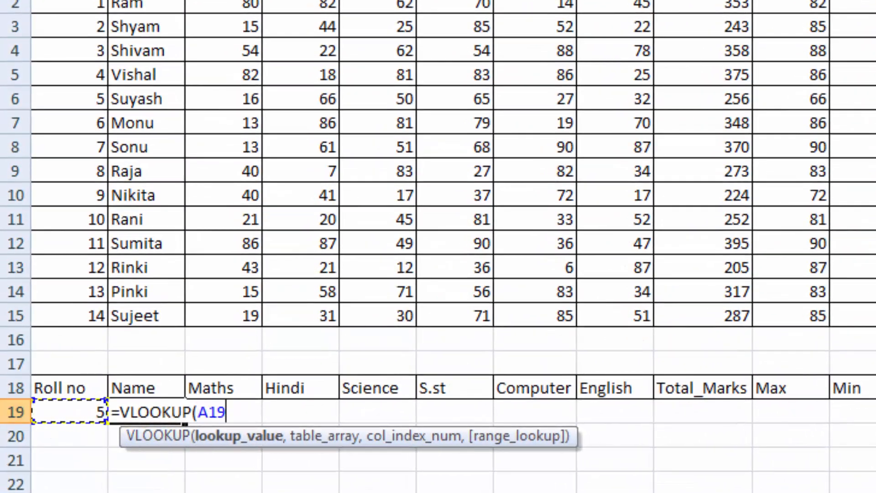
key("F4")
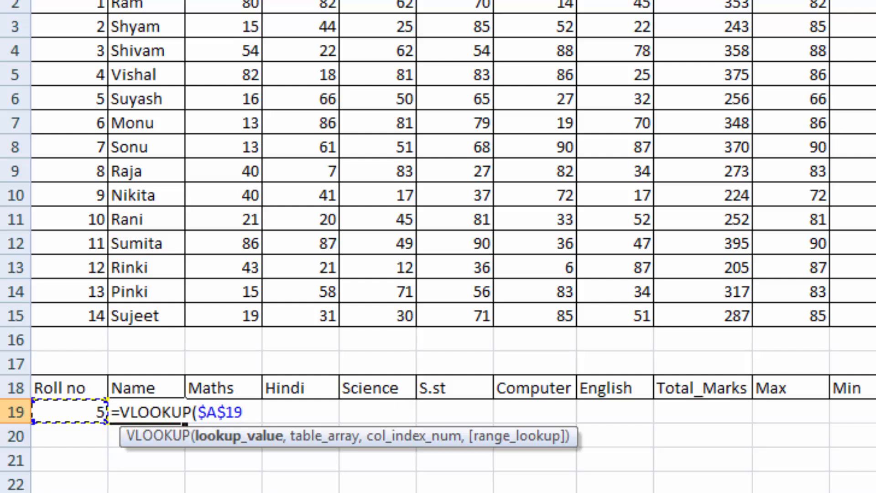
key("F4")
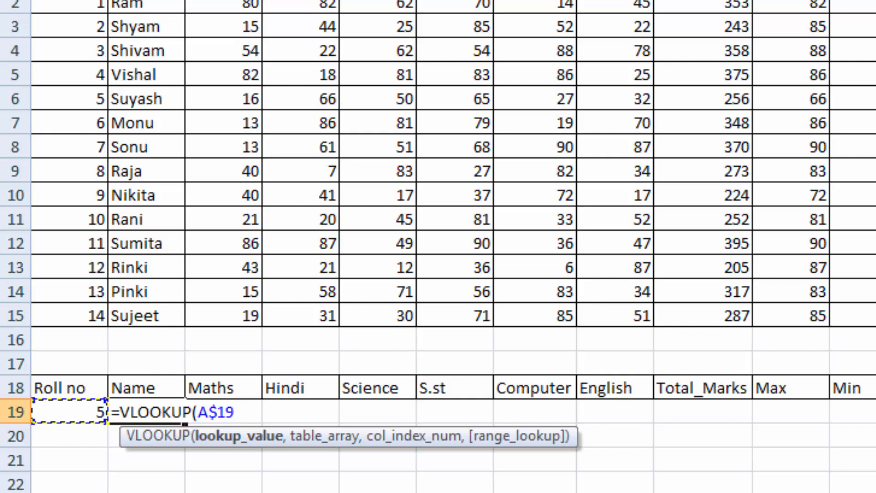
key("F4")
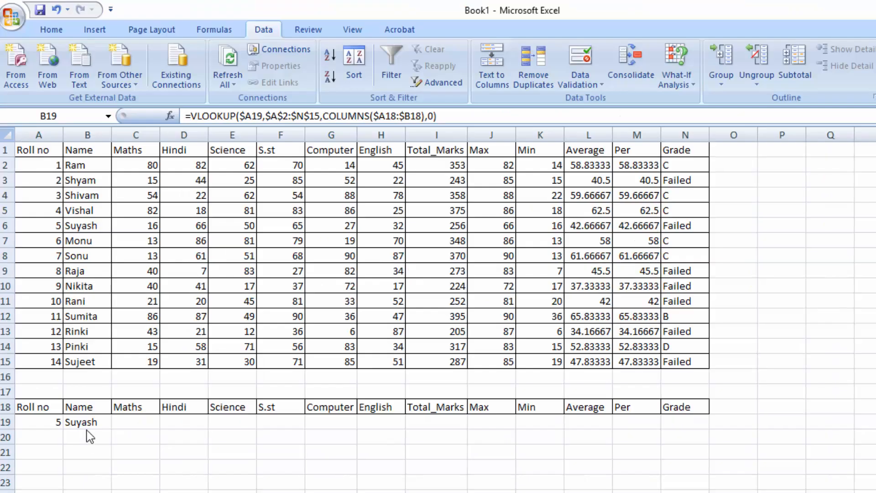
- Review the cell references in the B19 formula and compare its result with roll number 5's record in A6:B6
left_click(91, 416)
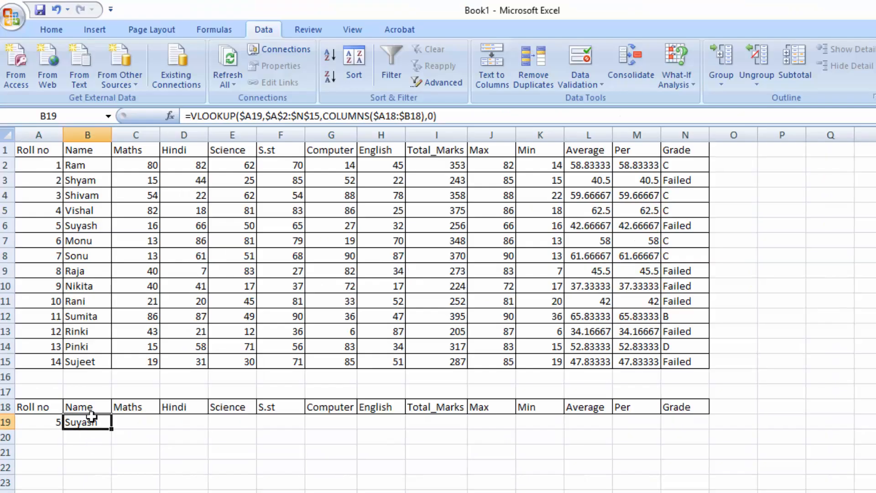
key("F2")
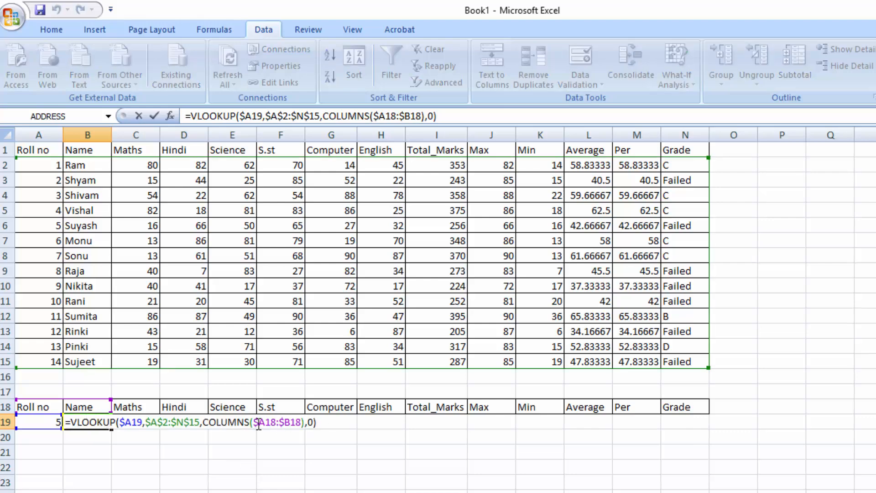
key("Return")
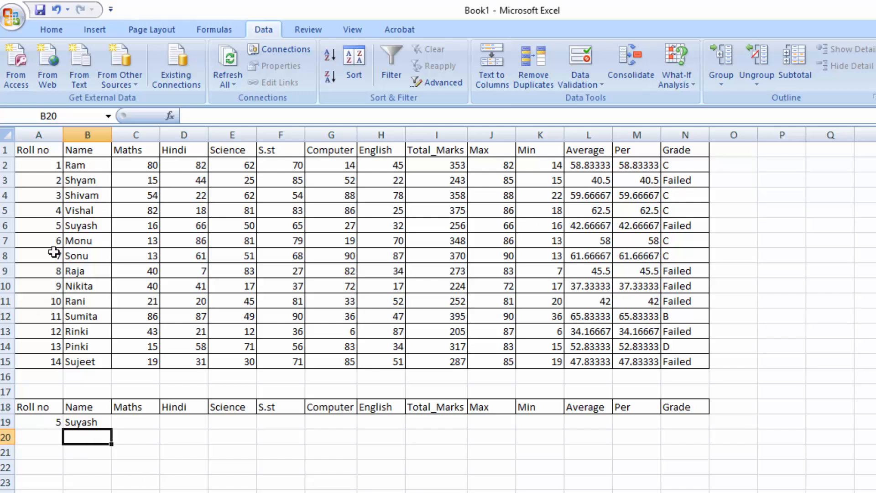
left_click_drag(48, 224, 92, 227)
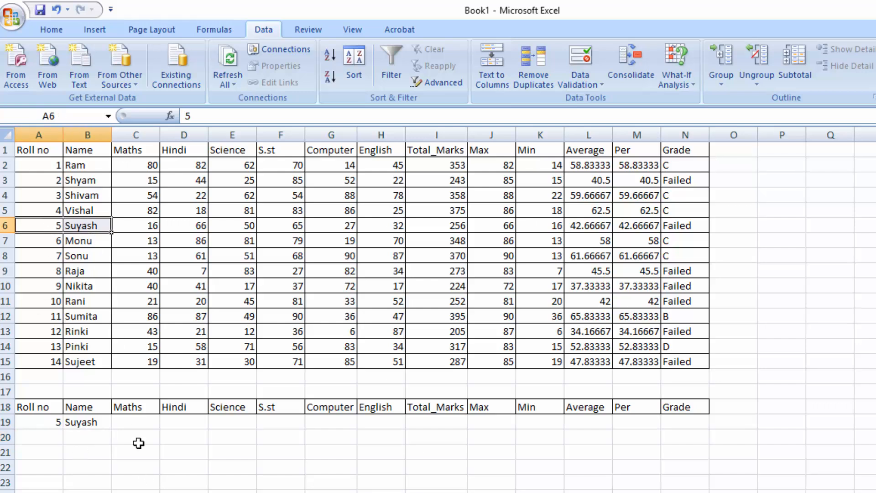
- Try filling the B19 formula across to N19, and clear the copies from C19:N19
left_click(73, 424)
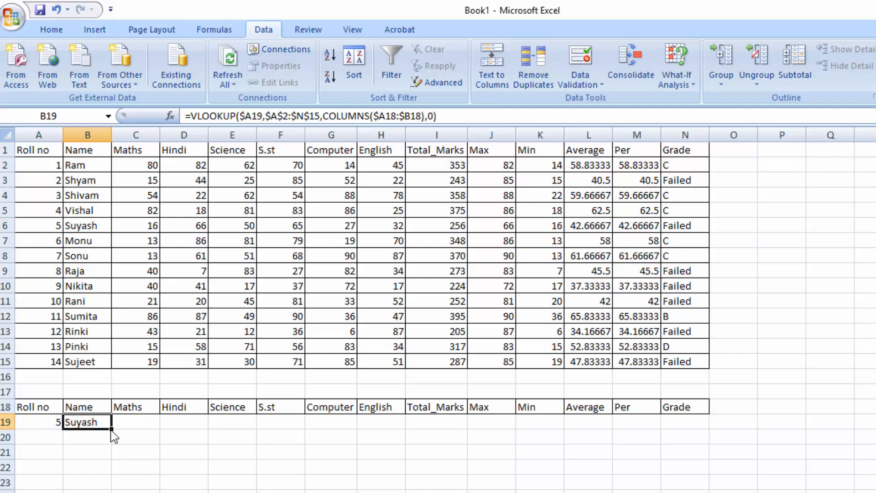
left_click_drag(111, 429, 549, 430)
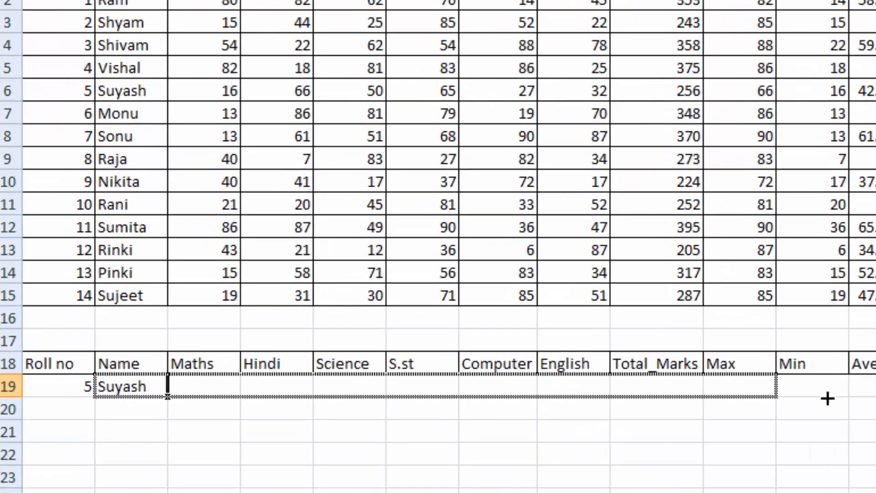
left_click_drag(827, 398, 874, 398)
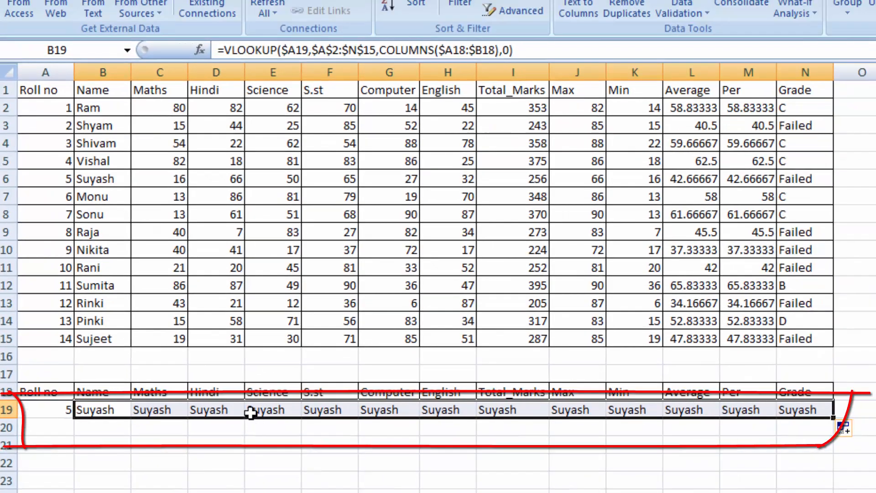
left_click_drag(173, 409, 820, 410)
key("Delete")
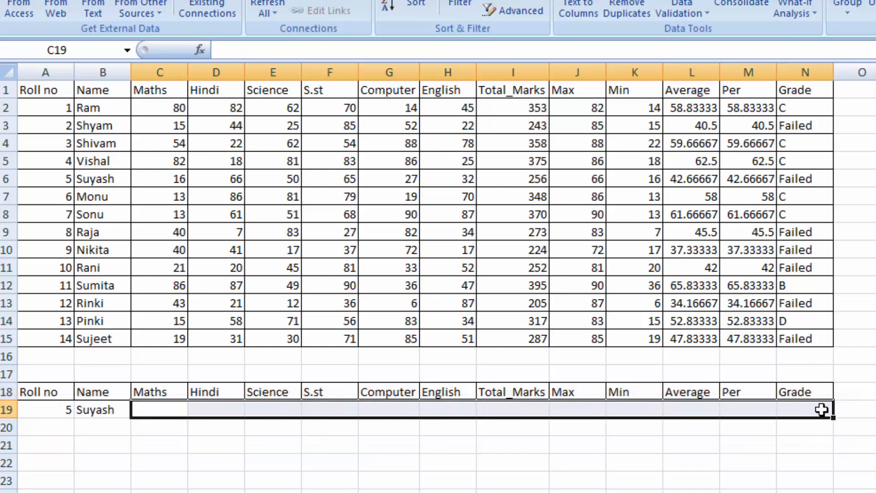
- Change the COLUMNS range in the B19 formula to $A$18:B18, leaving its end reference relative
left_click(104, 413)
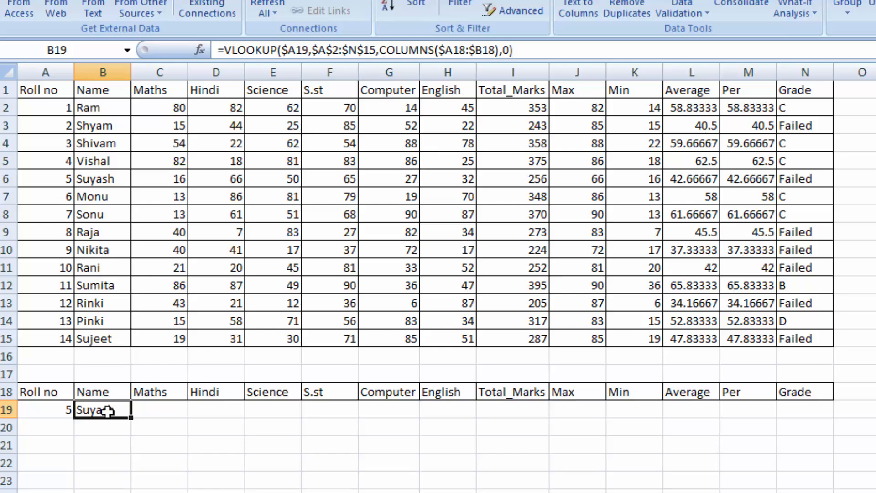
key("F2")
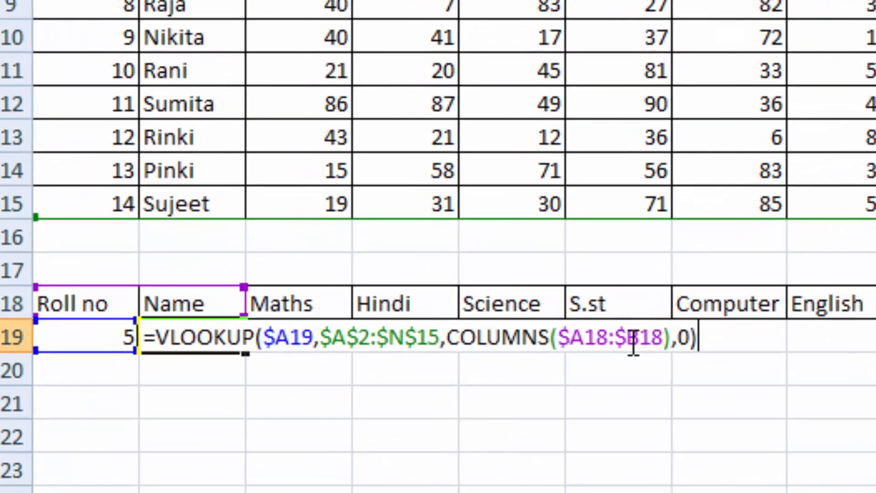
left_click(628, 340)
key("BackSpace")
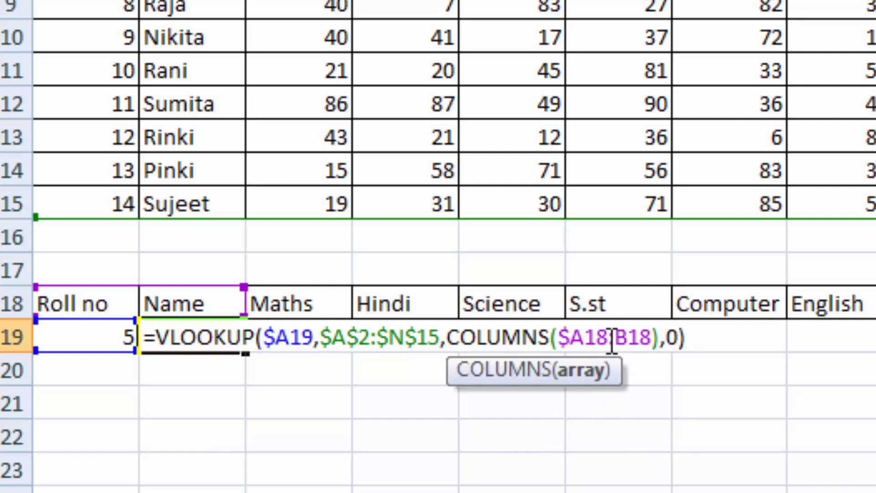
left_click_drag(609, 339, 562, 354)
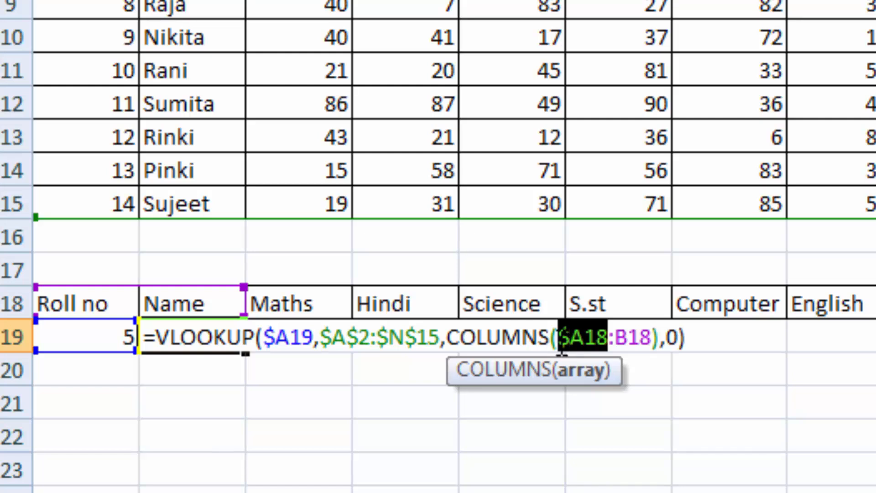
key("F4")
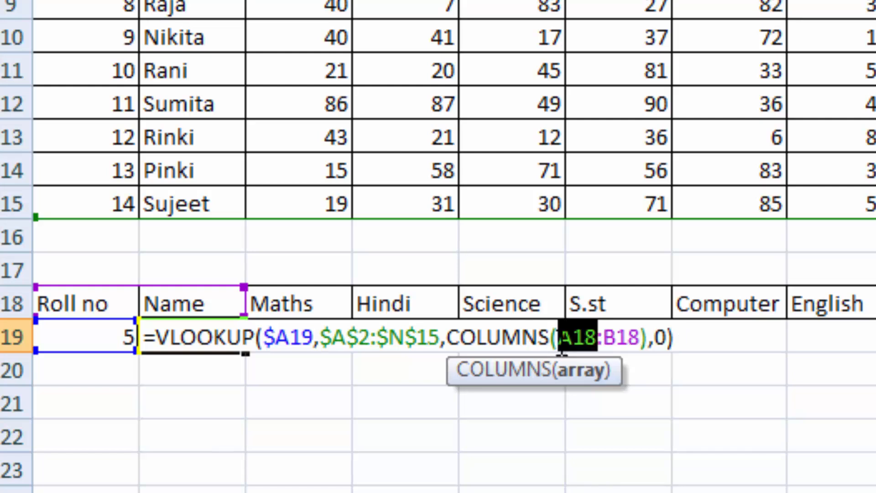
key("F4")
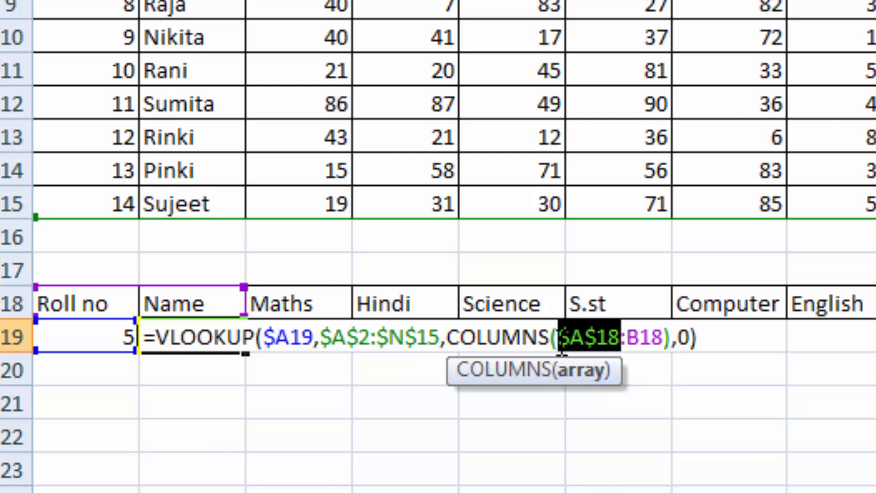
key("Return")
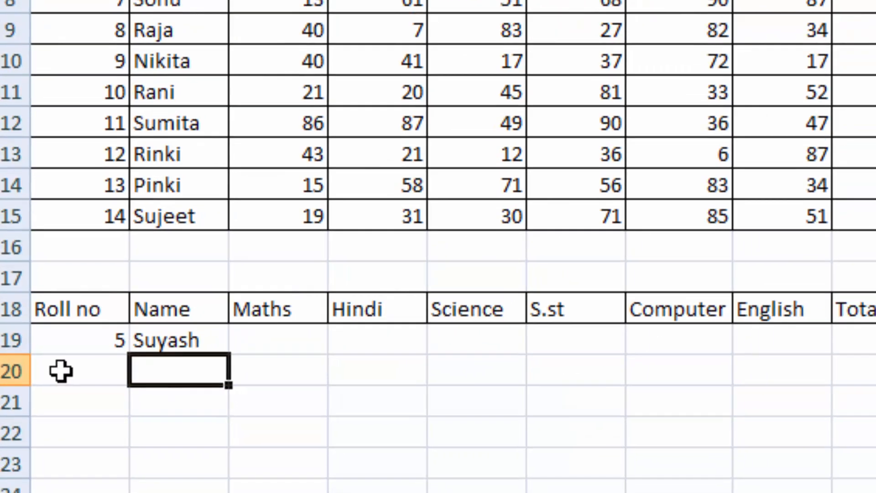
- Fill the corrected B19 VLOOKUP formula across the lookup row to N19
left_click(182, 336)
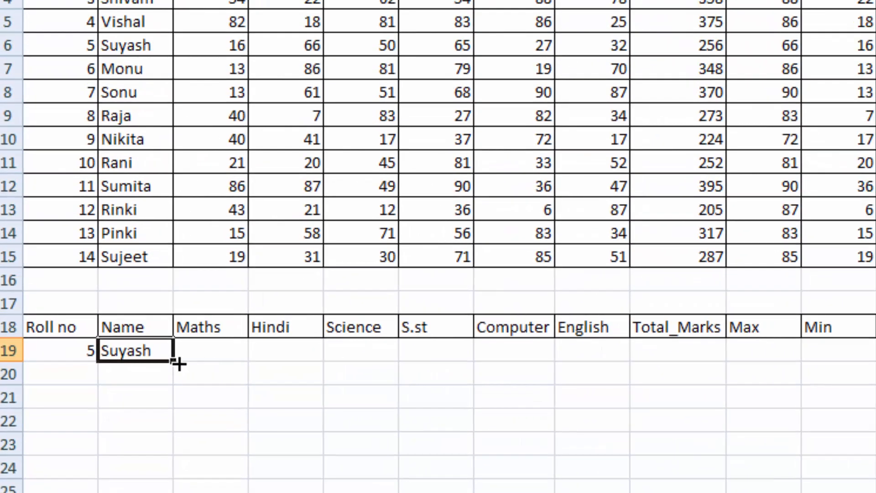
left_click_drag(177, 363, 875, 347)
left_click_drag(827, 376, 861, 377)
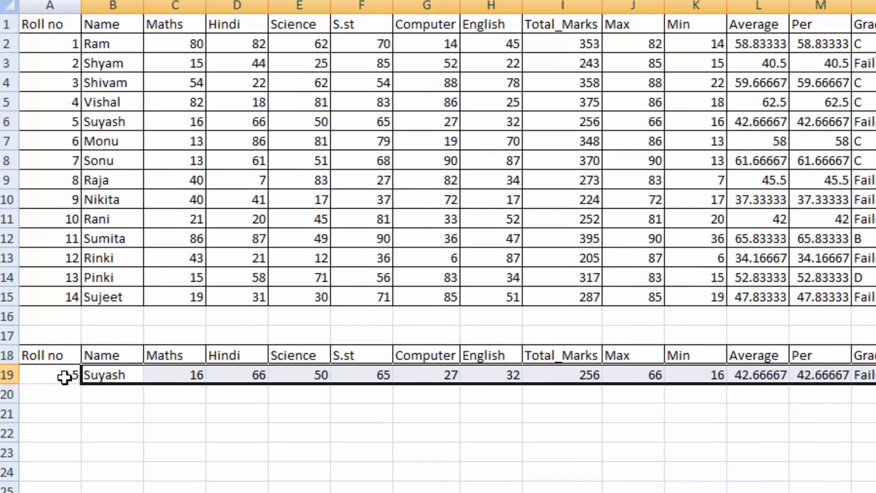
- Choose roll number 14 in A19 and highlight that student's source record, B15:N15, in yellow
left_click(64, 377)
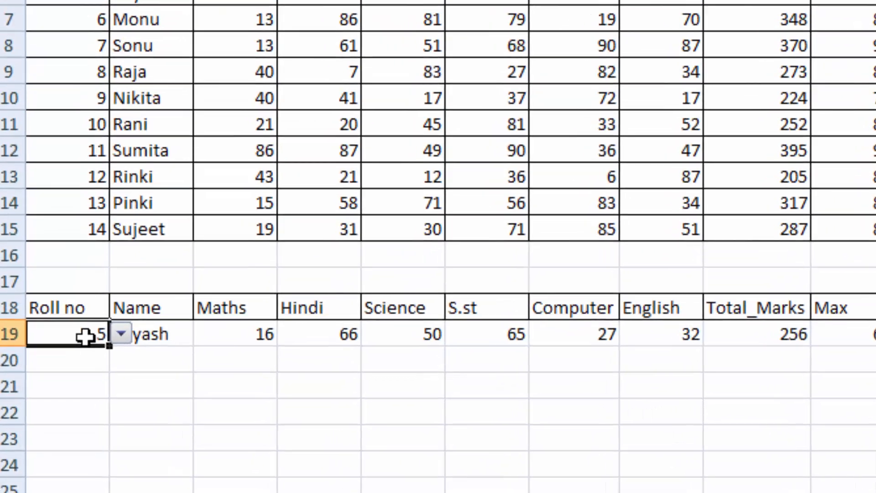
left_click(124, 340)
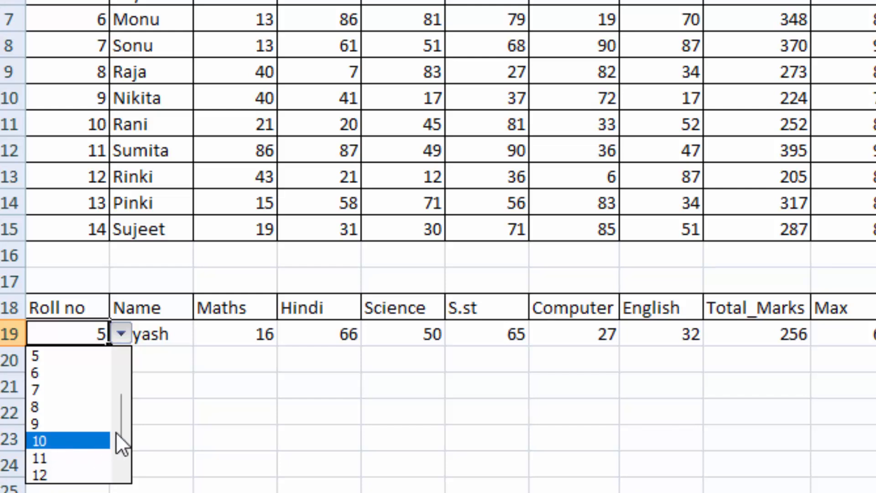
scroll(122, 428, "down", 1)
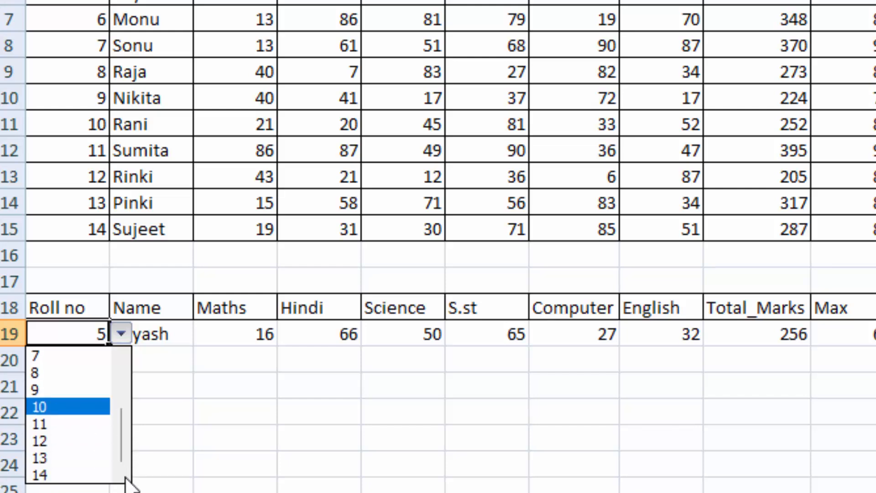
left_click(38, 475)
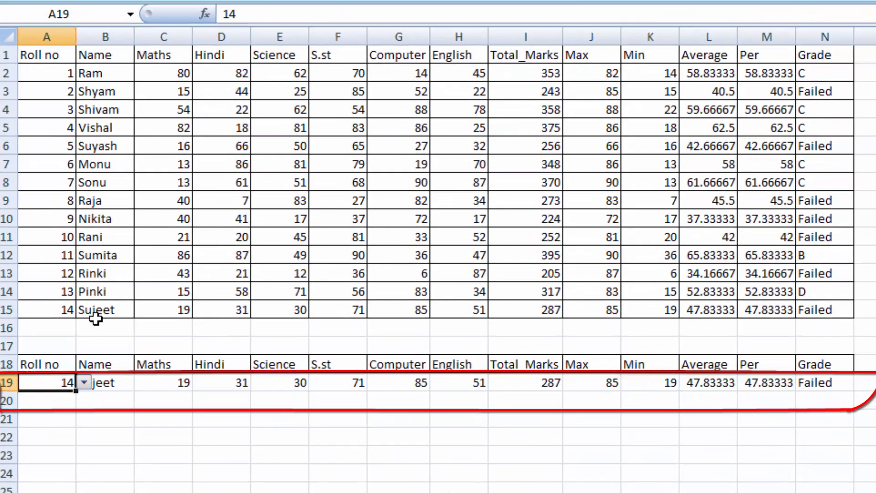
left_click(151, 229)
left_click_drag(147, 313, 809, 303)
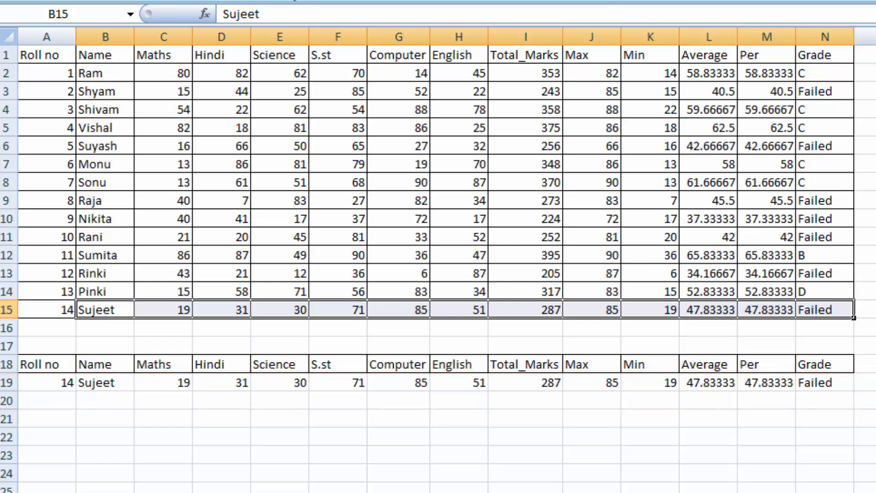
left_click(336, 400)
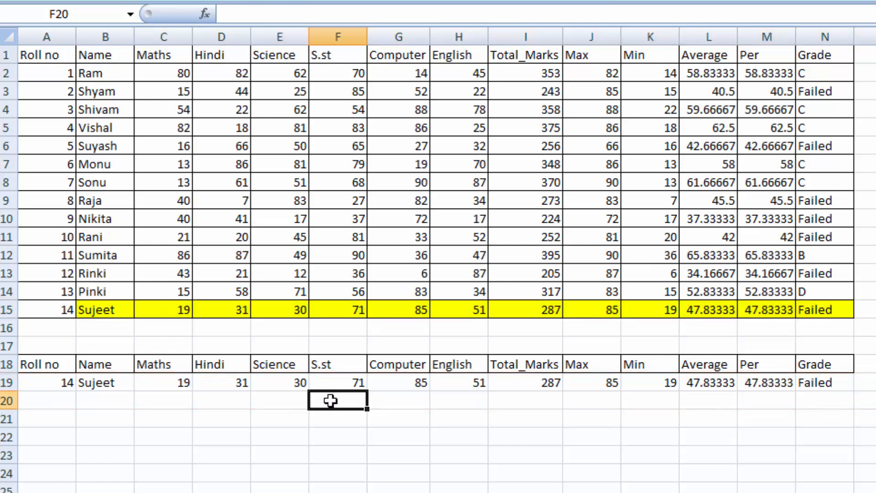
- Choose roll number 8 in A19 and highlight the matching source record in row 9 in yellow
left_click(21, 381)
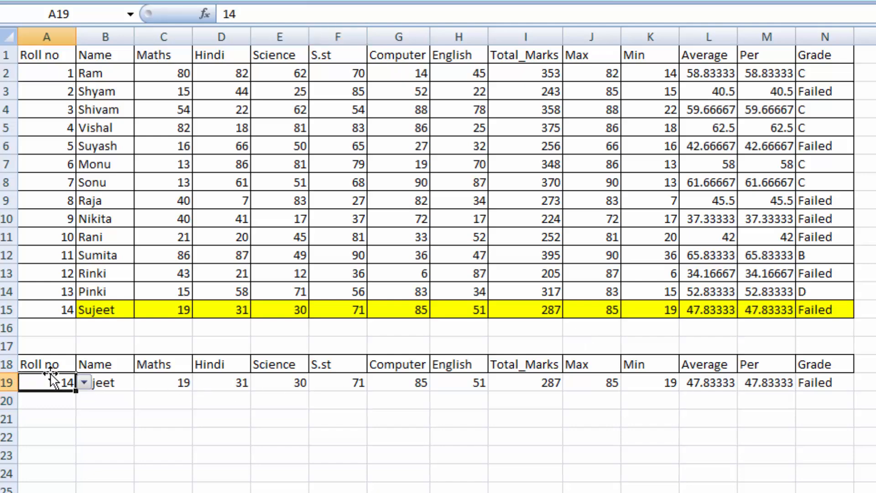
left_click(84, 382)
left_click(39, 412)
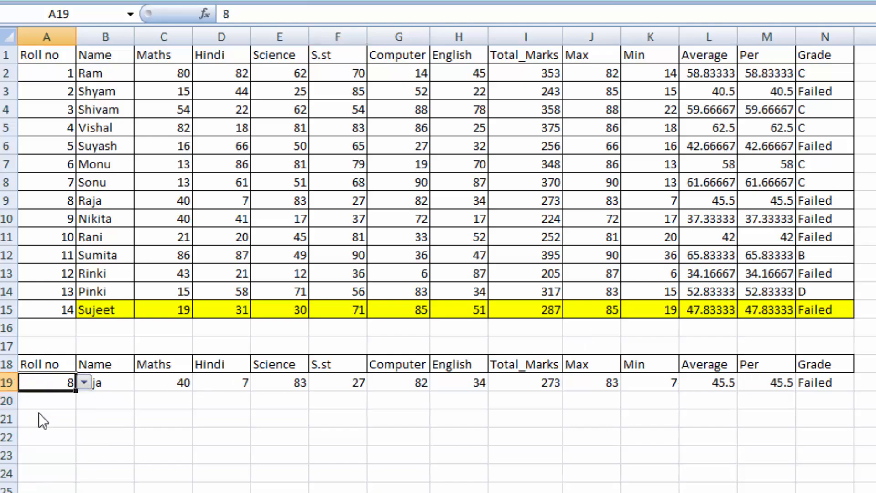
left_click(158, 404)
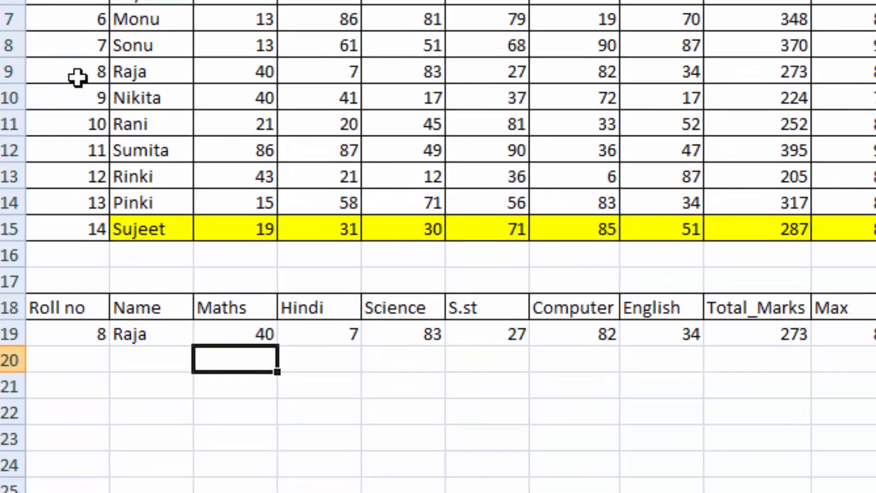
left_click_drag(77, 78, 874, 71)
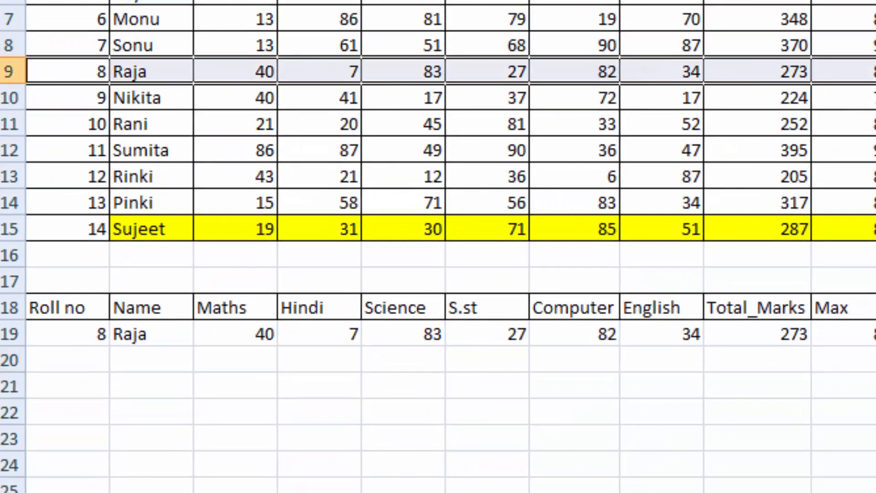
left_click(610, 406)
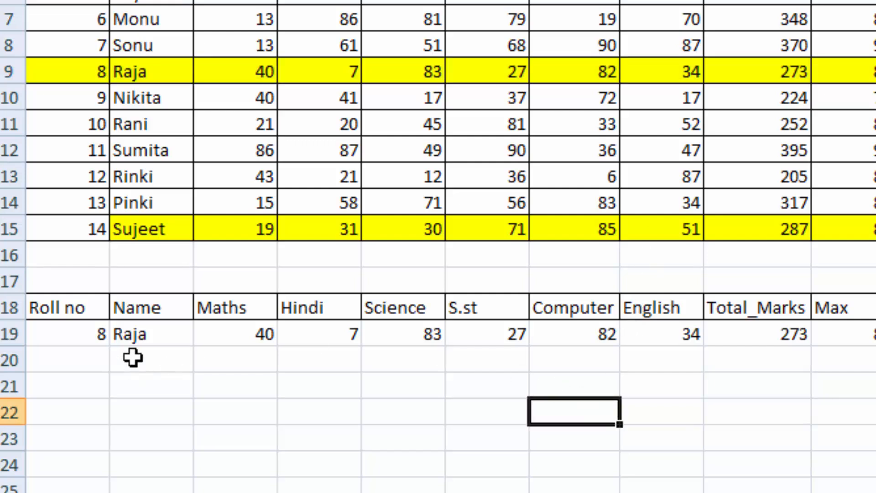
- Choose roll number 13 in A19 and shade the matching source record in row 14 light orange
left_click(95, 331)
left_click(119, 334)
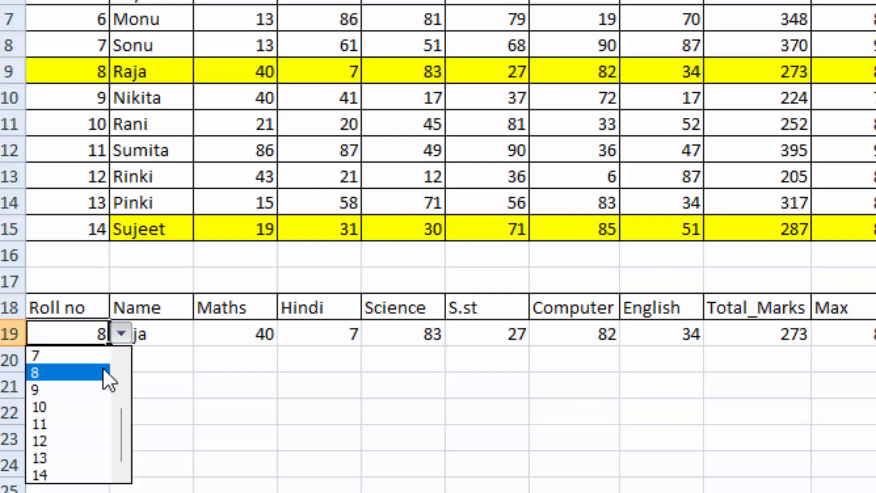
left_click(77, 457)
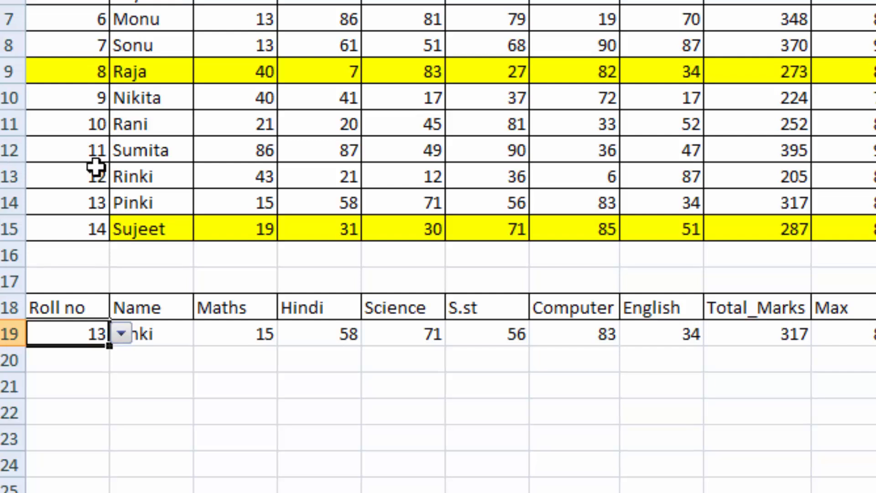
left_click_drag(85, 200, 855, 202)
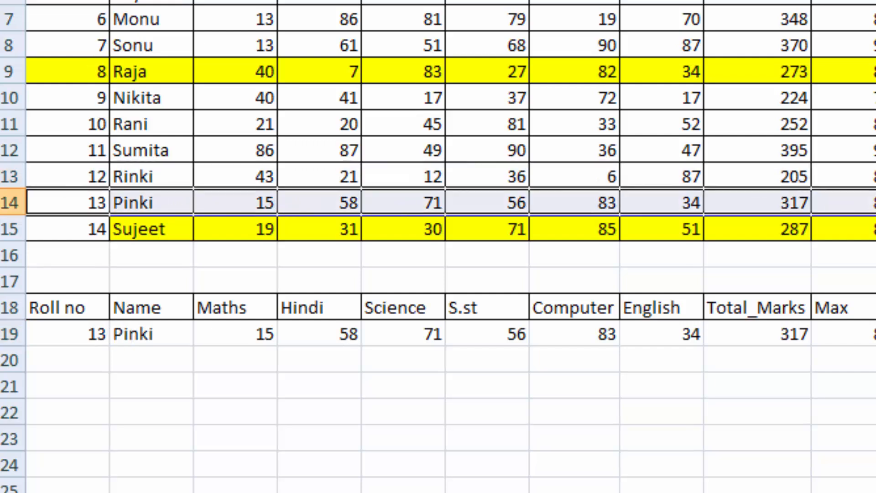
left_click(396, 0)
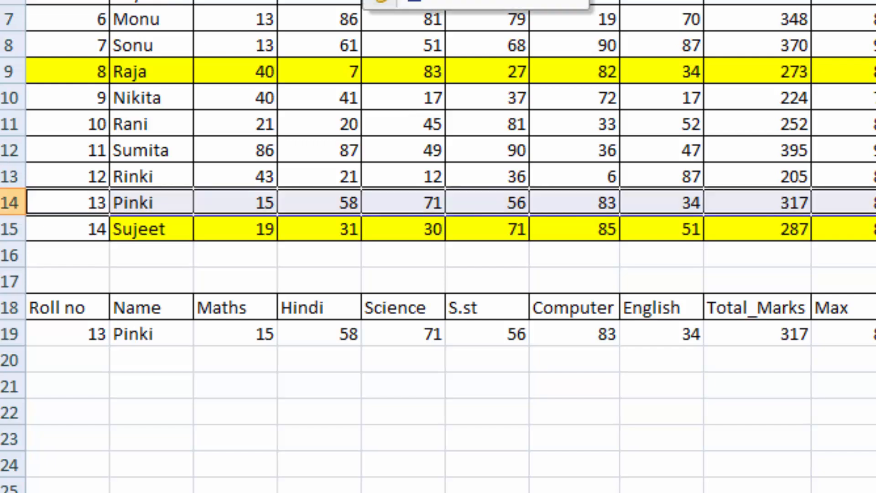
left_click(388, 0)
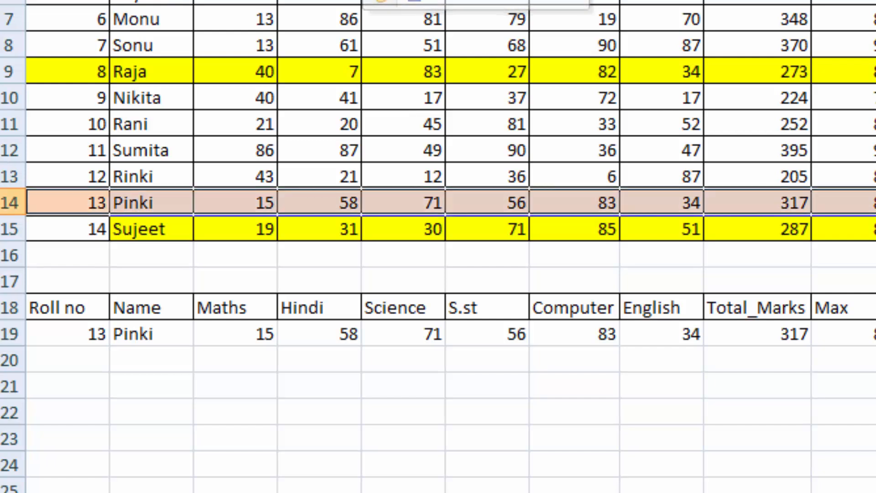
left_click(676, 369)
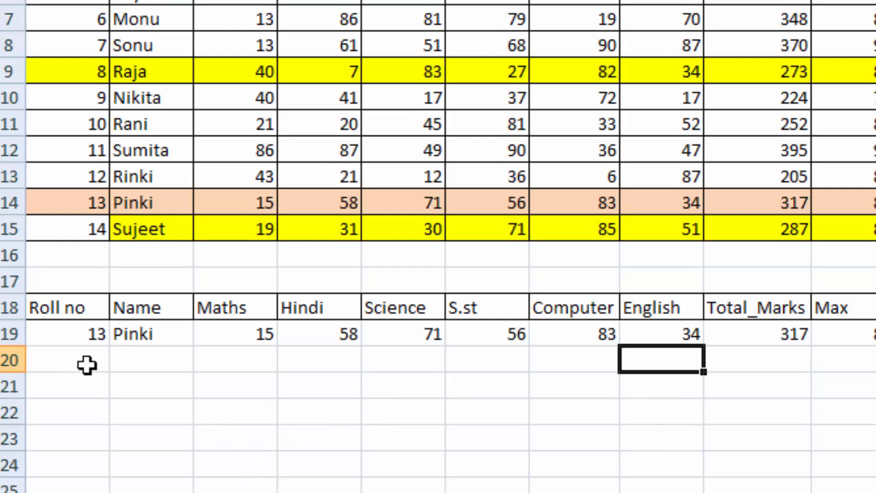
- Enter =HLOOKUP(N18,$A$1:$N$15,5,0) in B22 to look up the N18 heading in the fifth row of the marks table
left_click(139, 355)
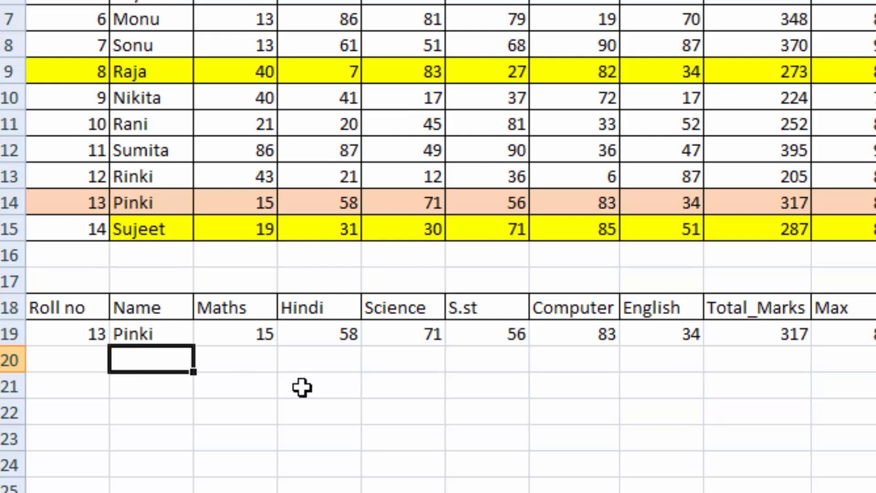
left_click(157, 333)
left_click(168, 401)
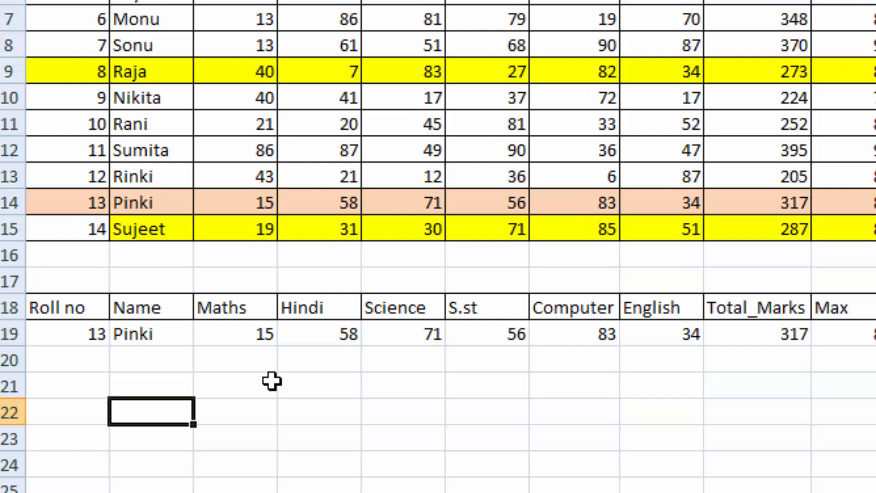
type("=hloo")
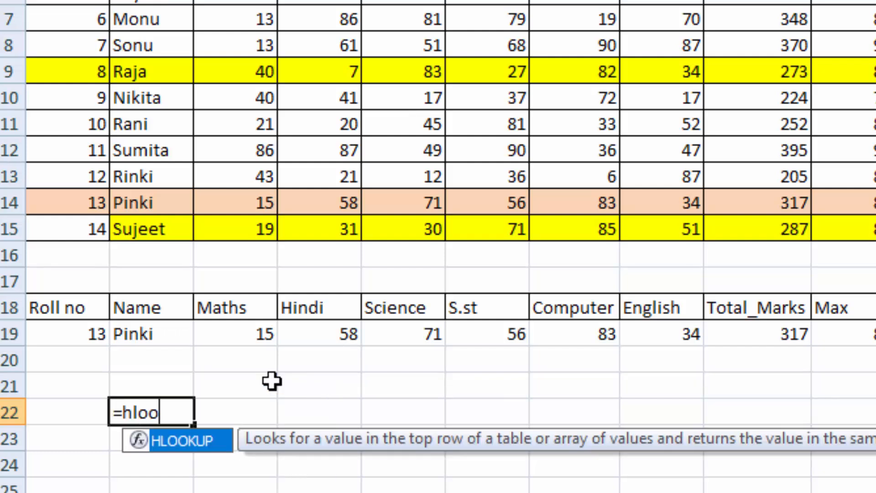
key("Tab")
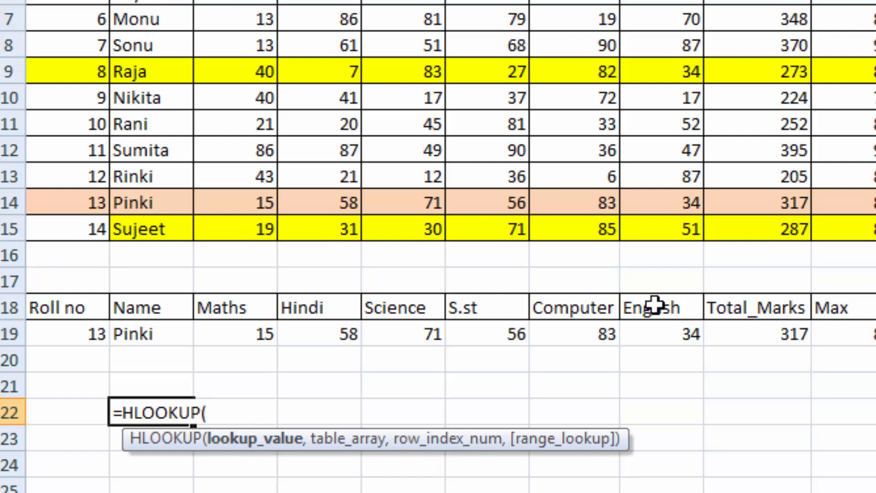
type("N18")
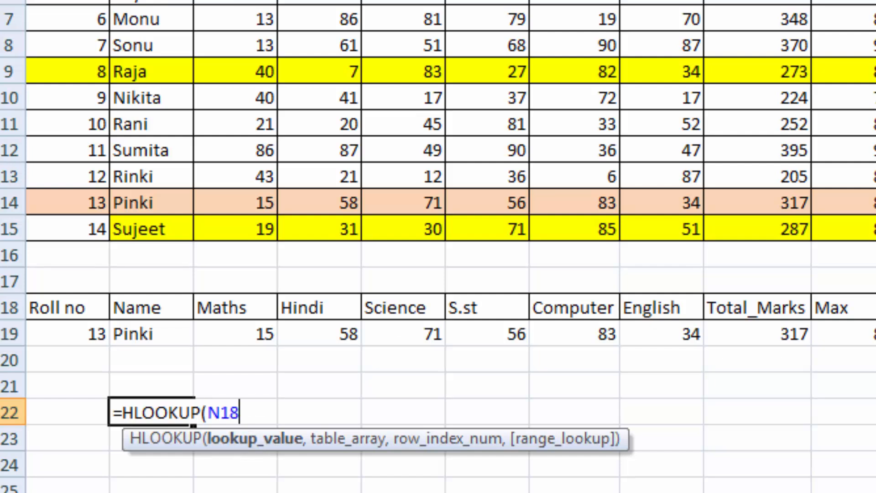
type(",")
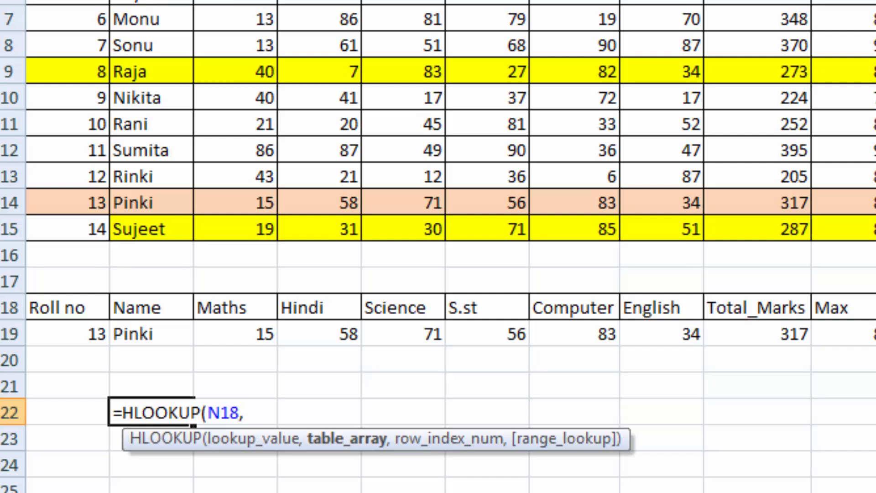
left_click_drag(68, 0, 875, 231)
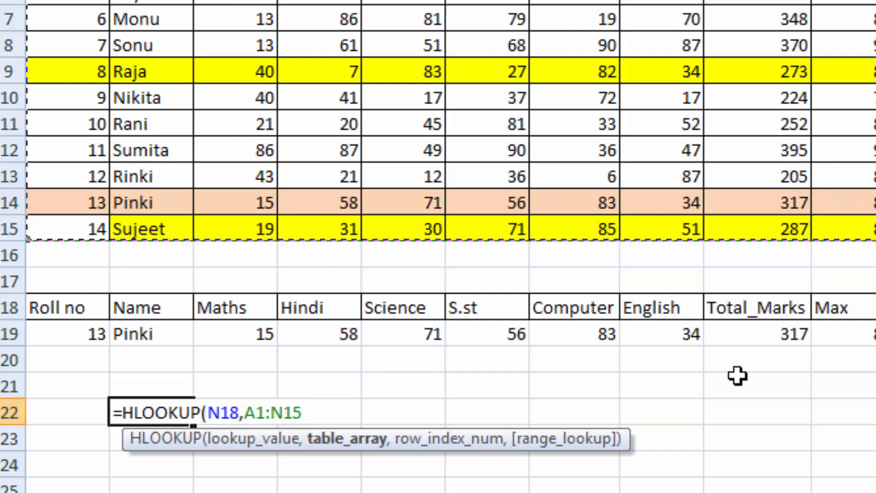
key("F4")
type(",5")
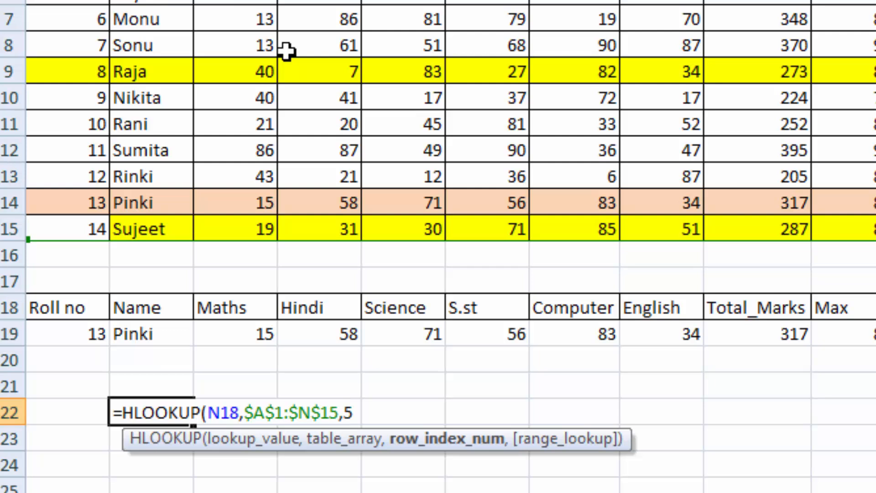
type("0)")
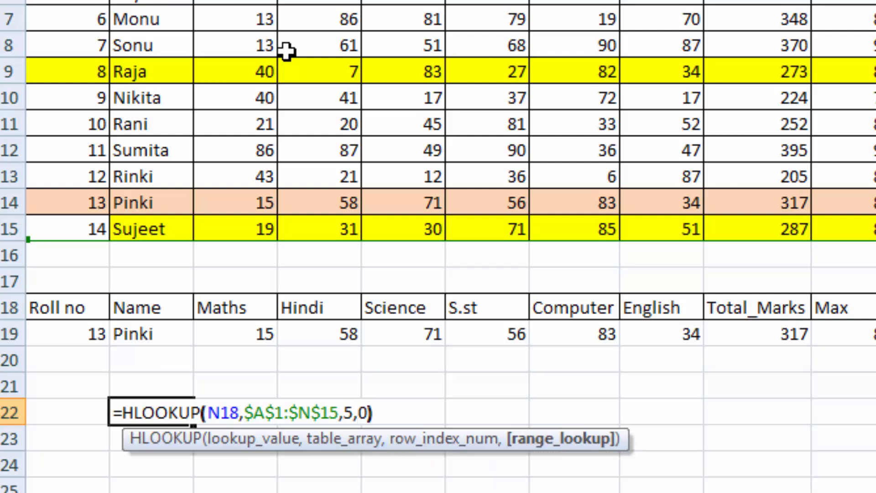
key("Return")
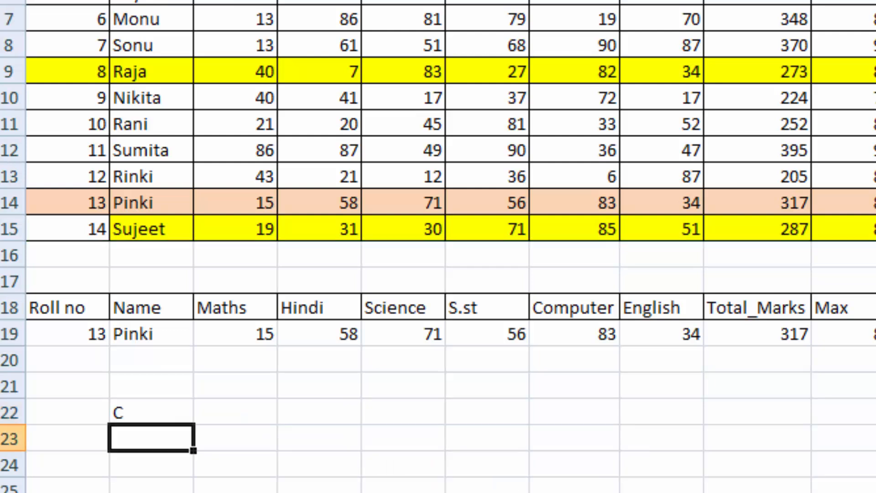
- Check the HLOOKUP result in B22 against the source marks table
left_click(164, 409)
left_click_drag(91, 0, 247, 0)
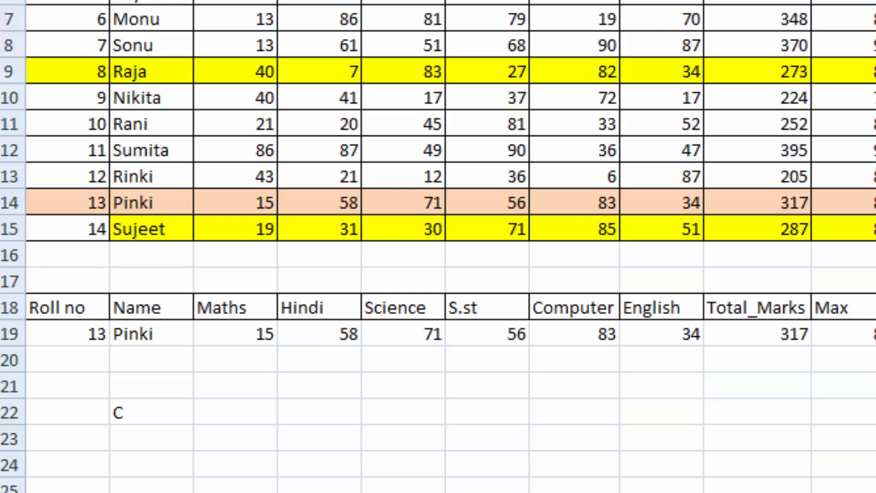
left_click(875, 281)
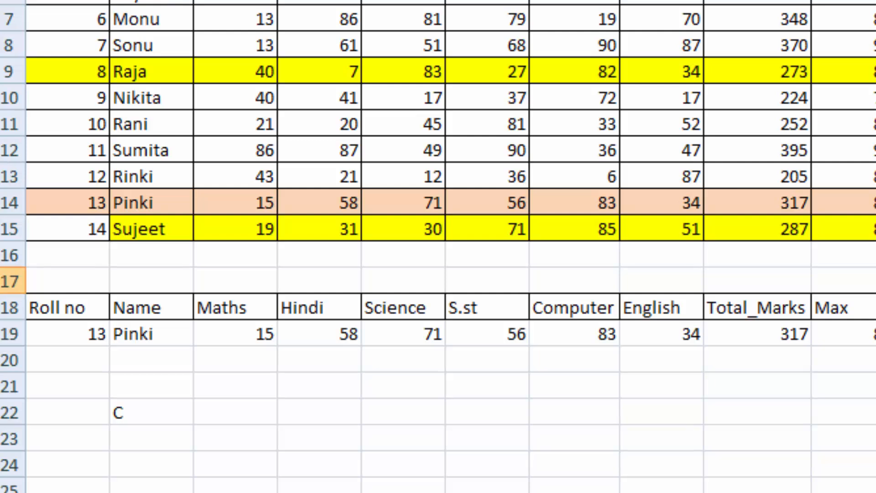
left_click(157, 413)
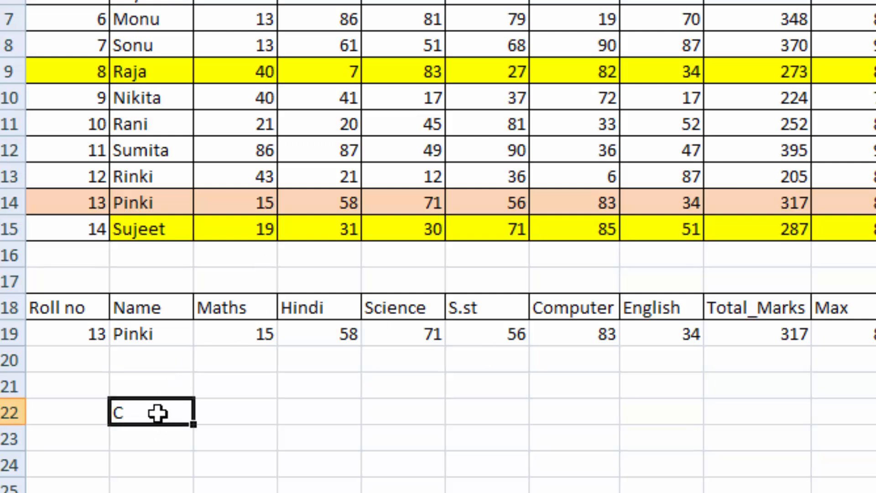